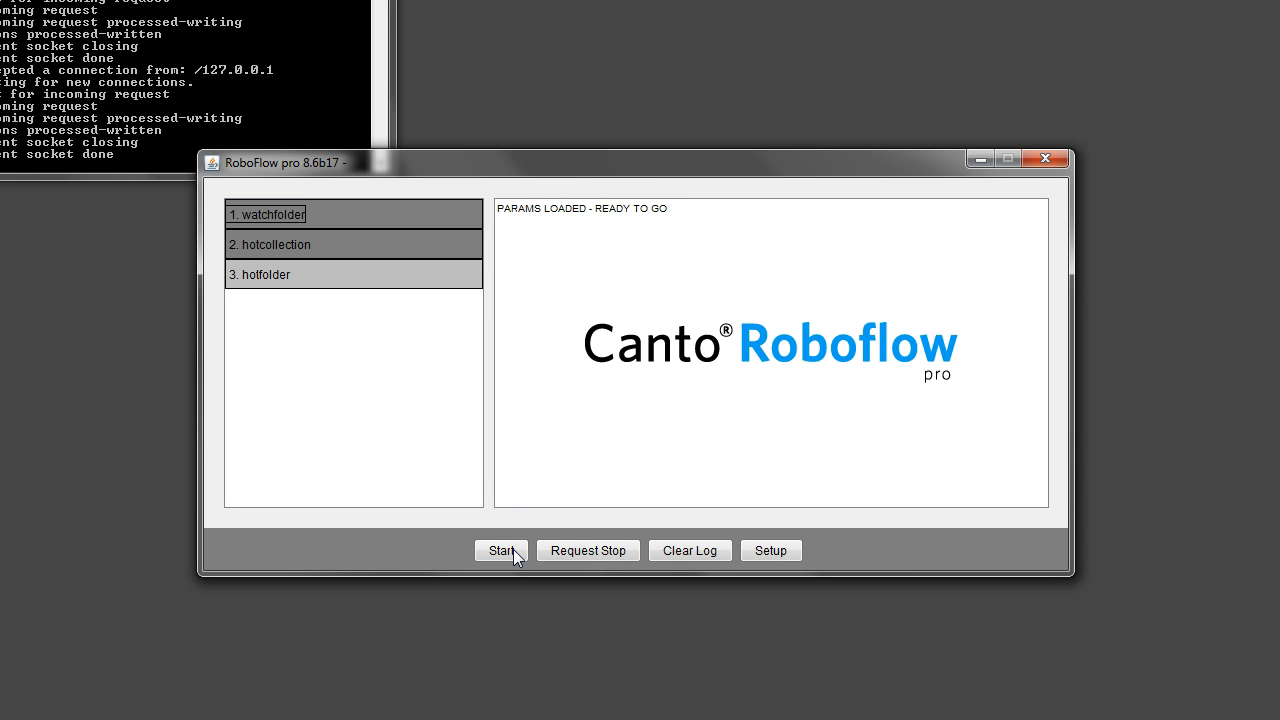
# - Start the hotfolder workflow in RoboFlow pro and bring the Server Console login page forward
pyautogui.click(502, 550)
pyautogui.click(513, 549)
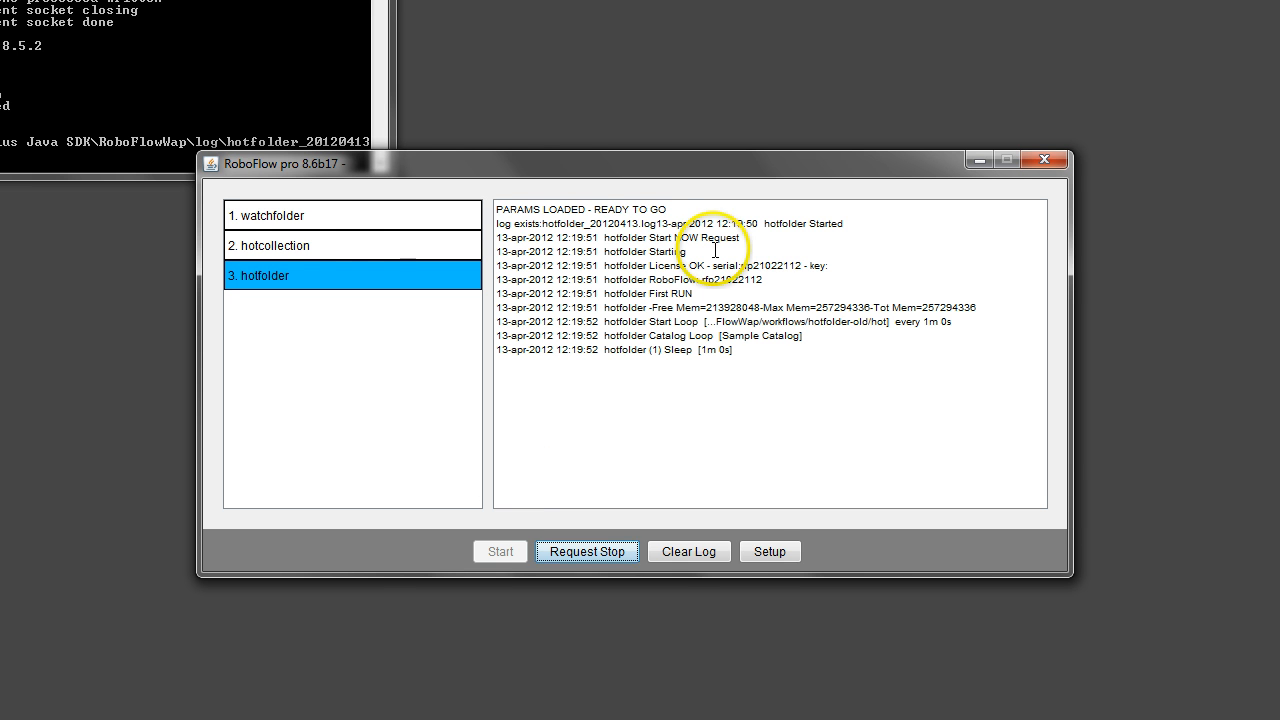
pyautogui.moveTo(309, 271)
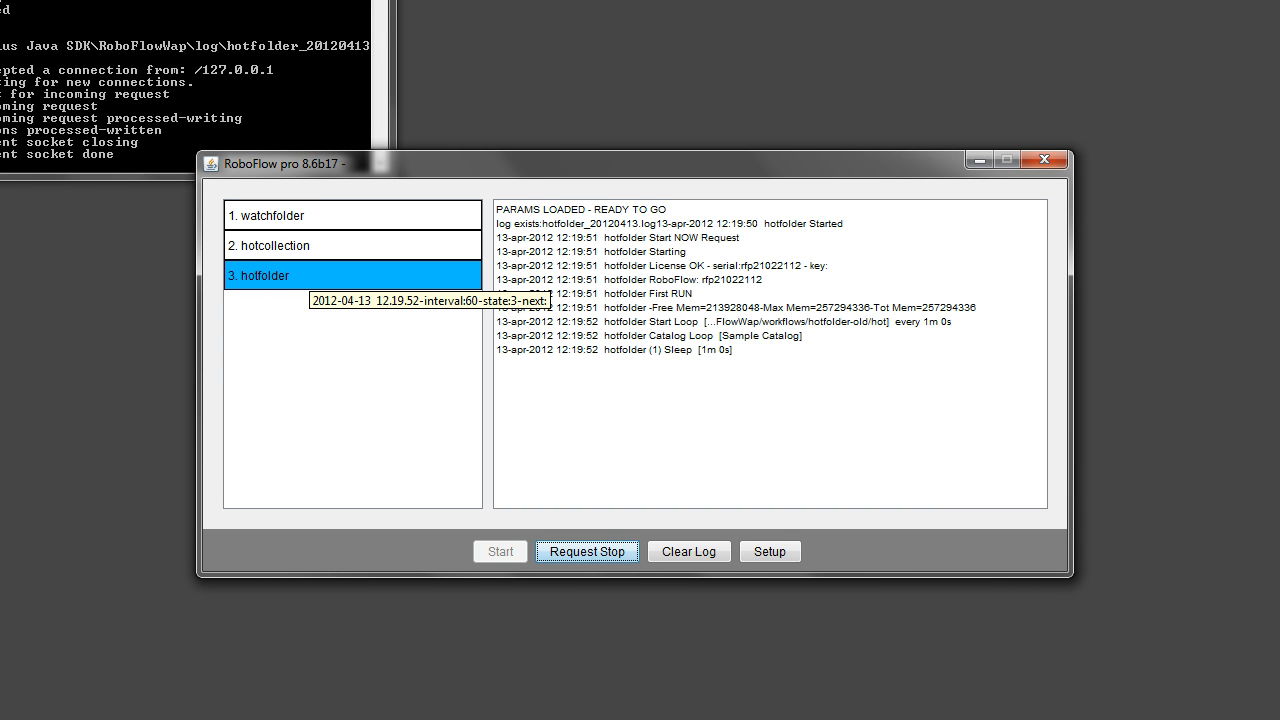
pyautogui.click(588, 719)
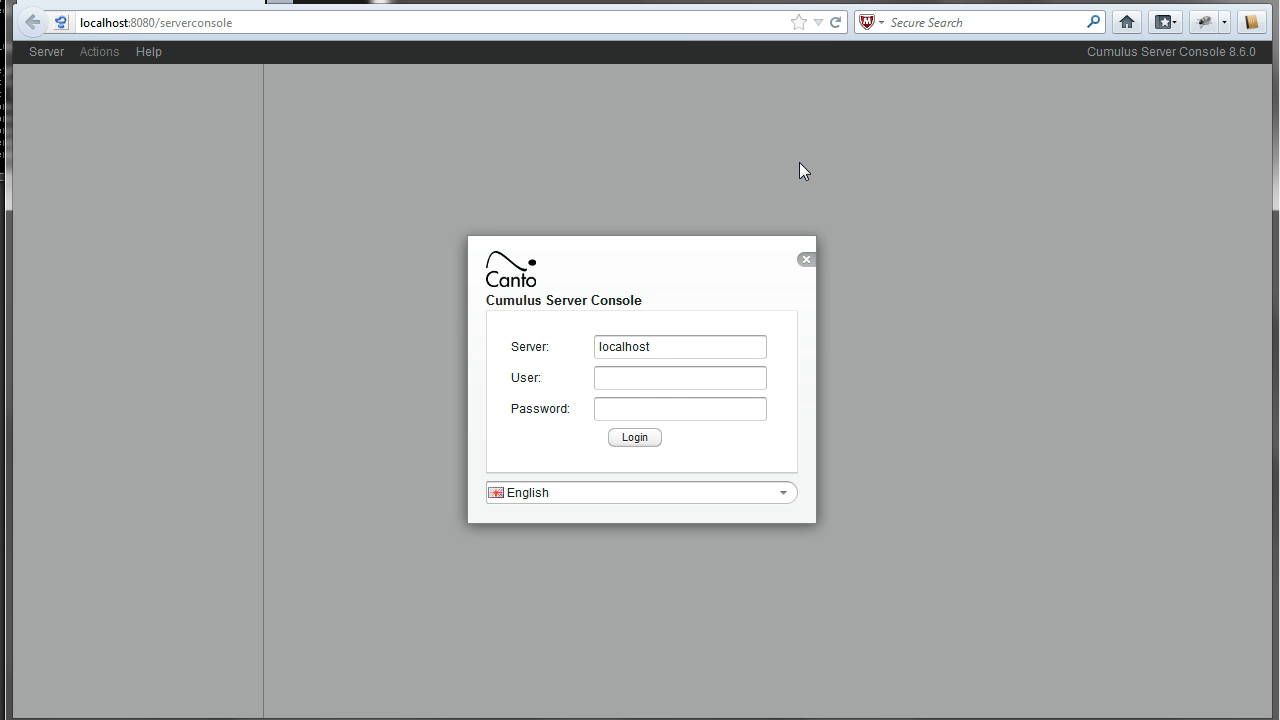
# - Log in to the localhost server with the saved user name and autofilled password
pyautogui.doubleClick(635, 382)
pyautogui.click(625, 400)
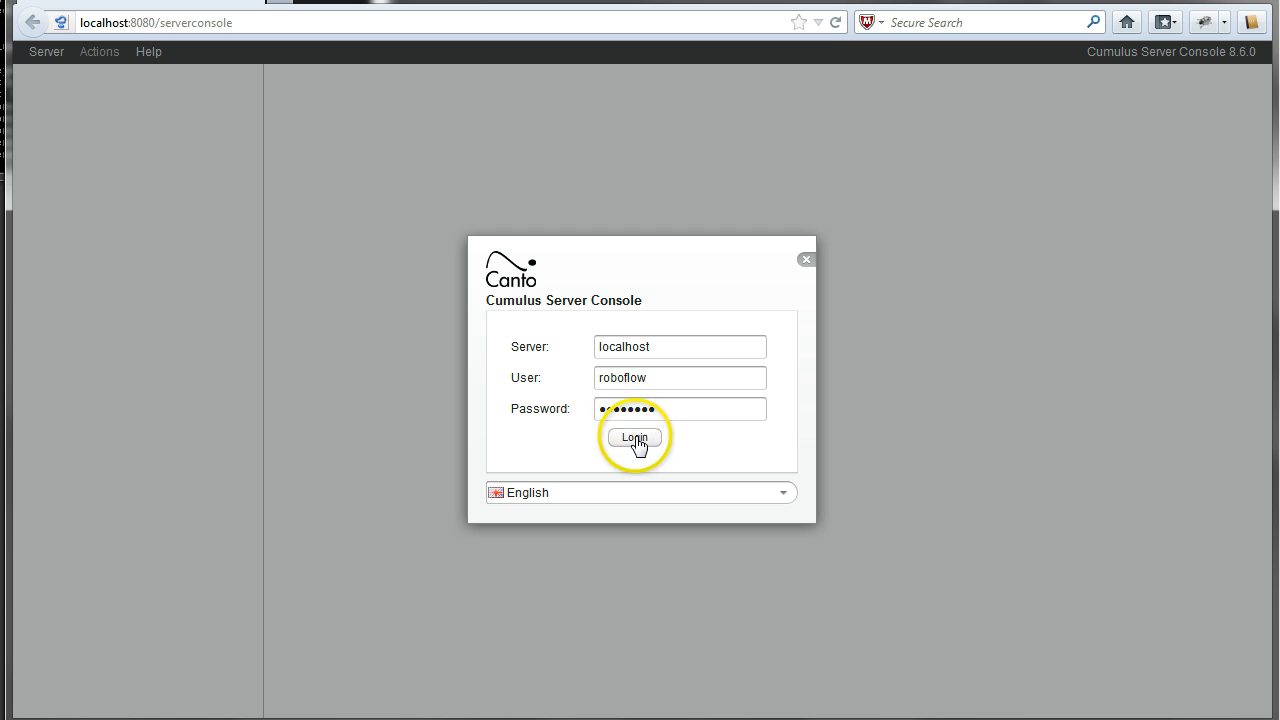
pyautogui.click(635, 437)
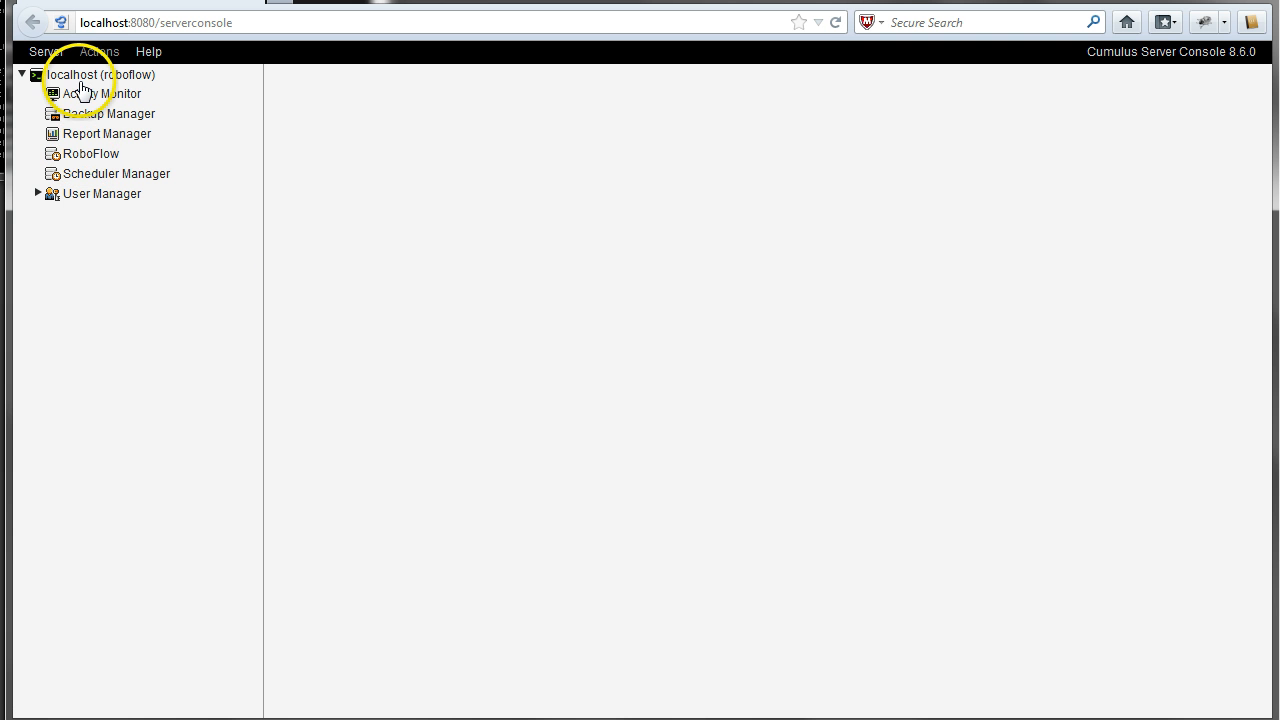
# - From Scheduler Manager go to RoboFlow, select the hotfolder workflow and open its settings
pyautogui.click(94, 173)
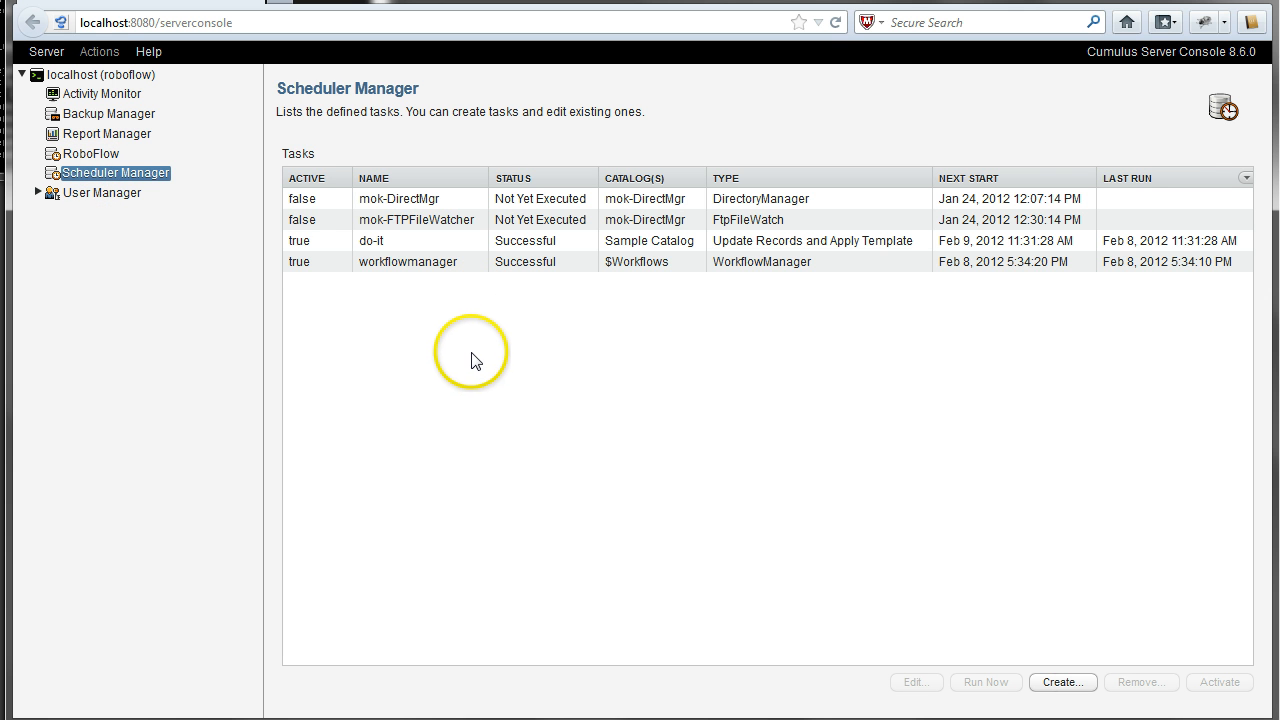
pyautogui.click(89, 154)
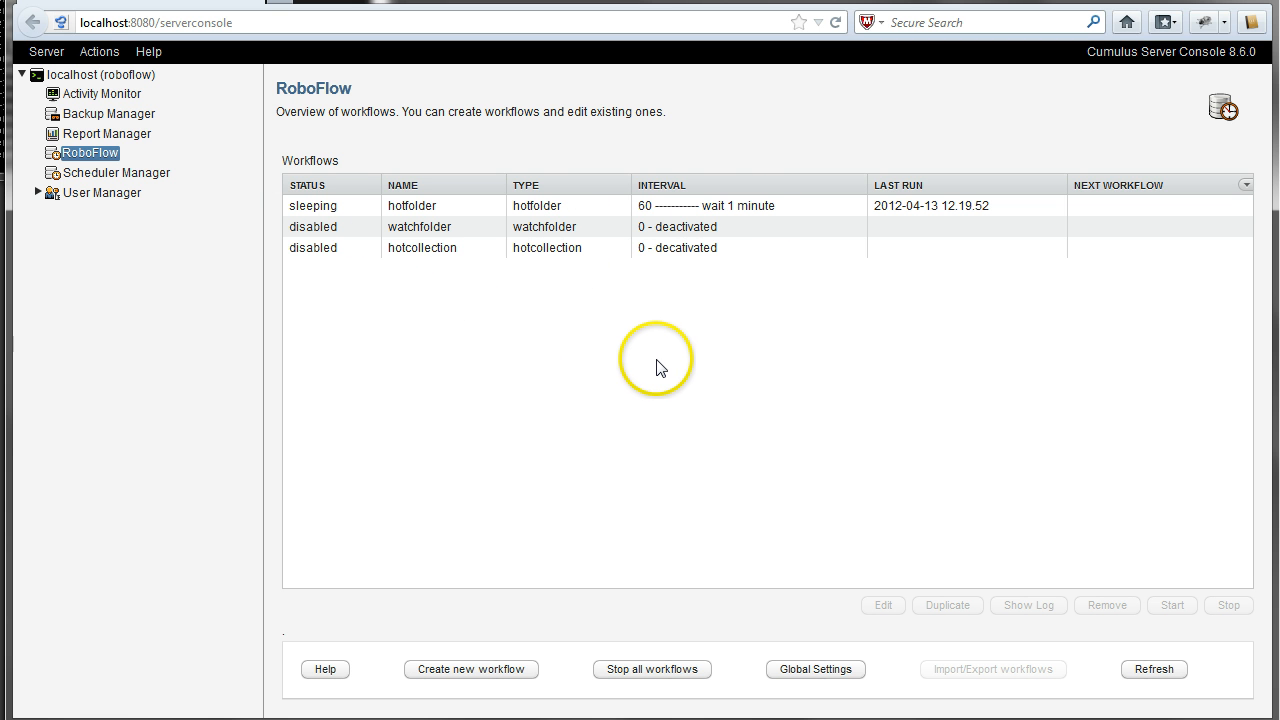
pyautogui.click(660, 228)
pyautogui.click(651, 208)
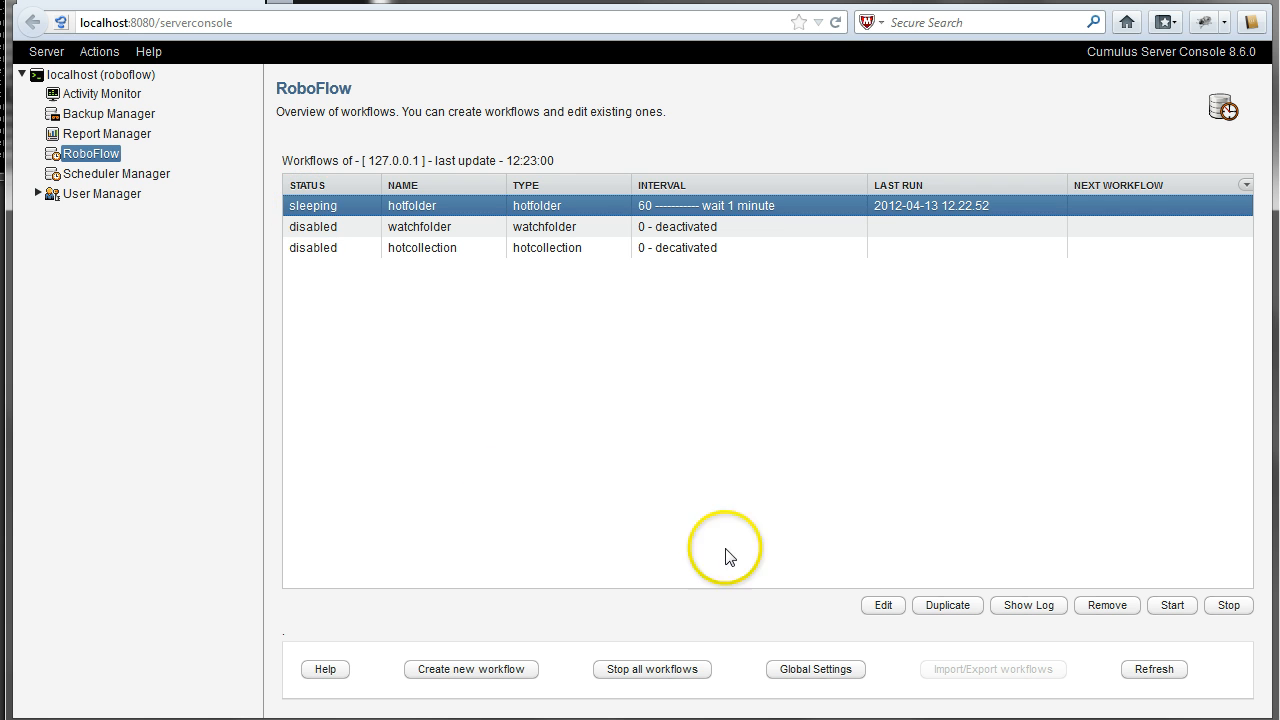
pyautogui.click(876, 606)
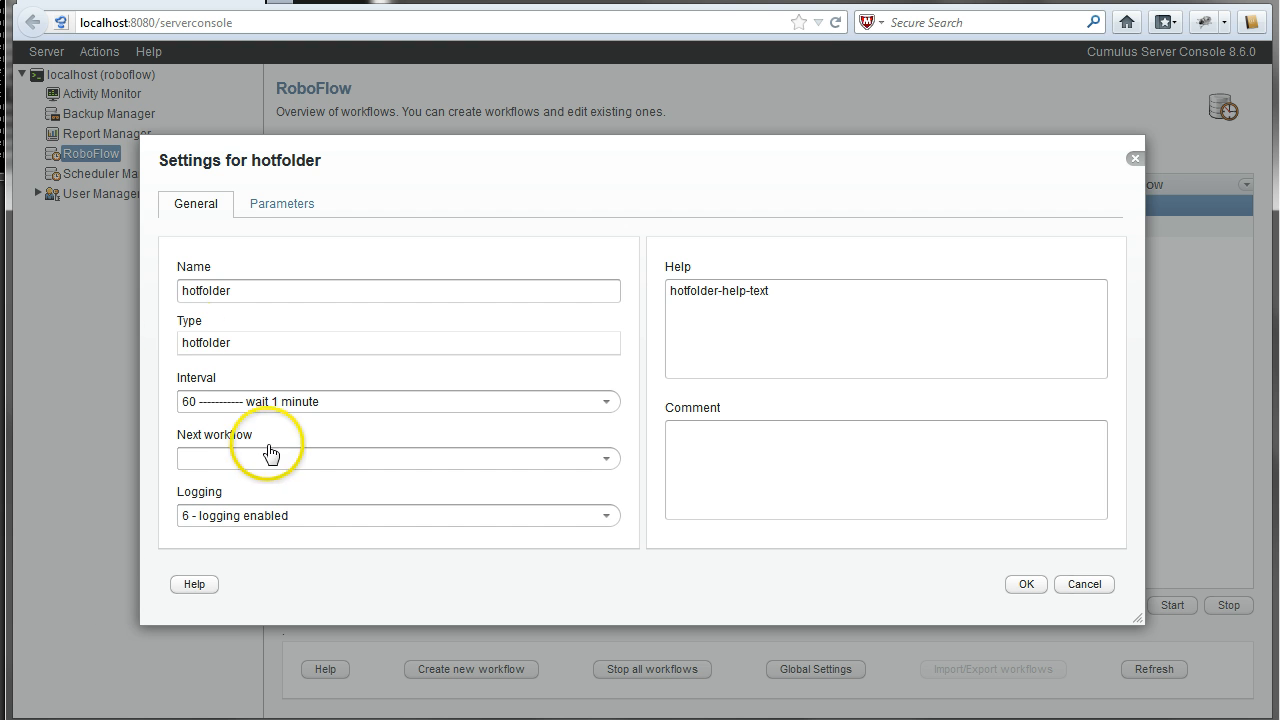
# - Confirm hotfolder's CumulusCatalog parameter is Sample Catalog, then cancel both dialogs without changes
pyautogui.click(273, 206)
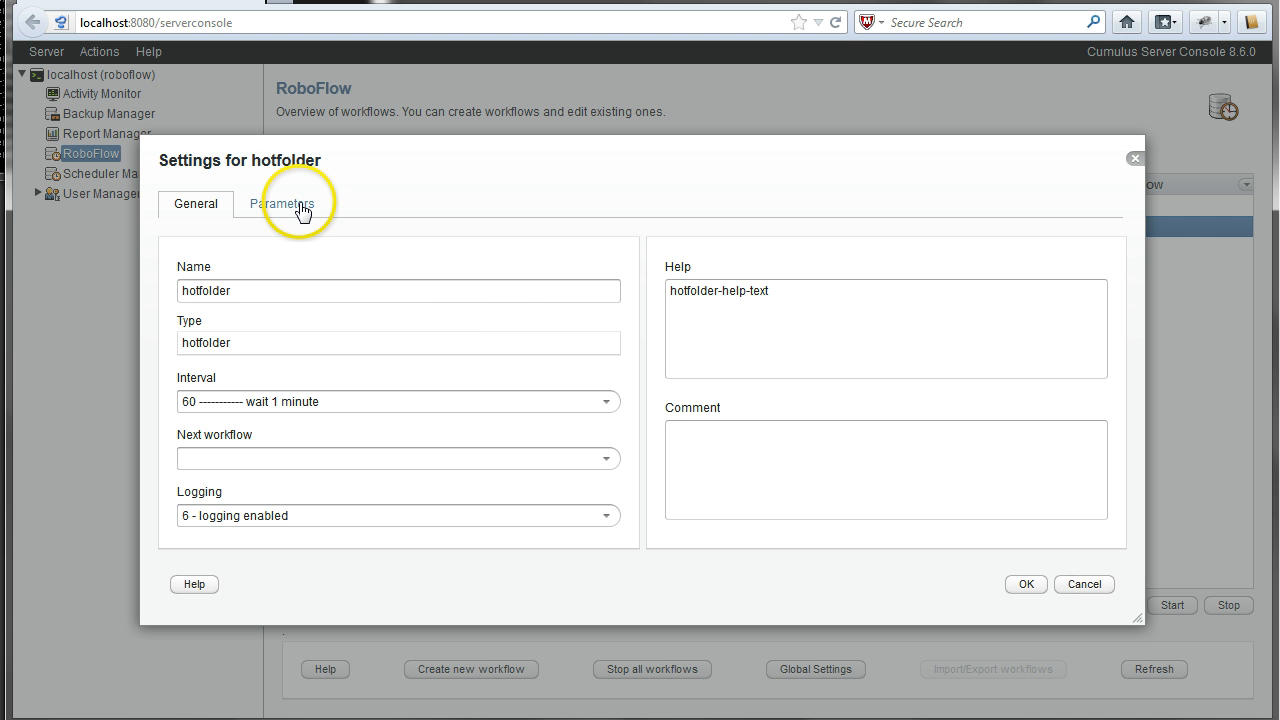
pyautogui.click(300, 206)
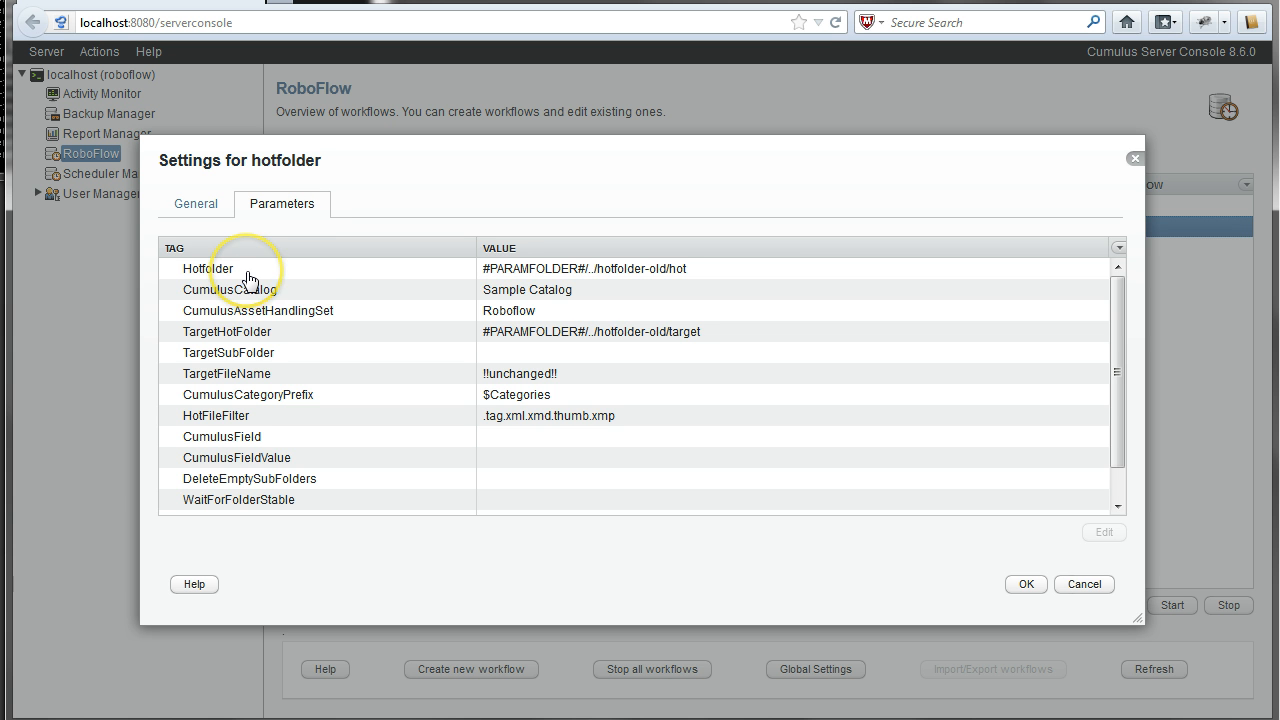
pyautogui.click(221, 294)
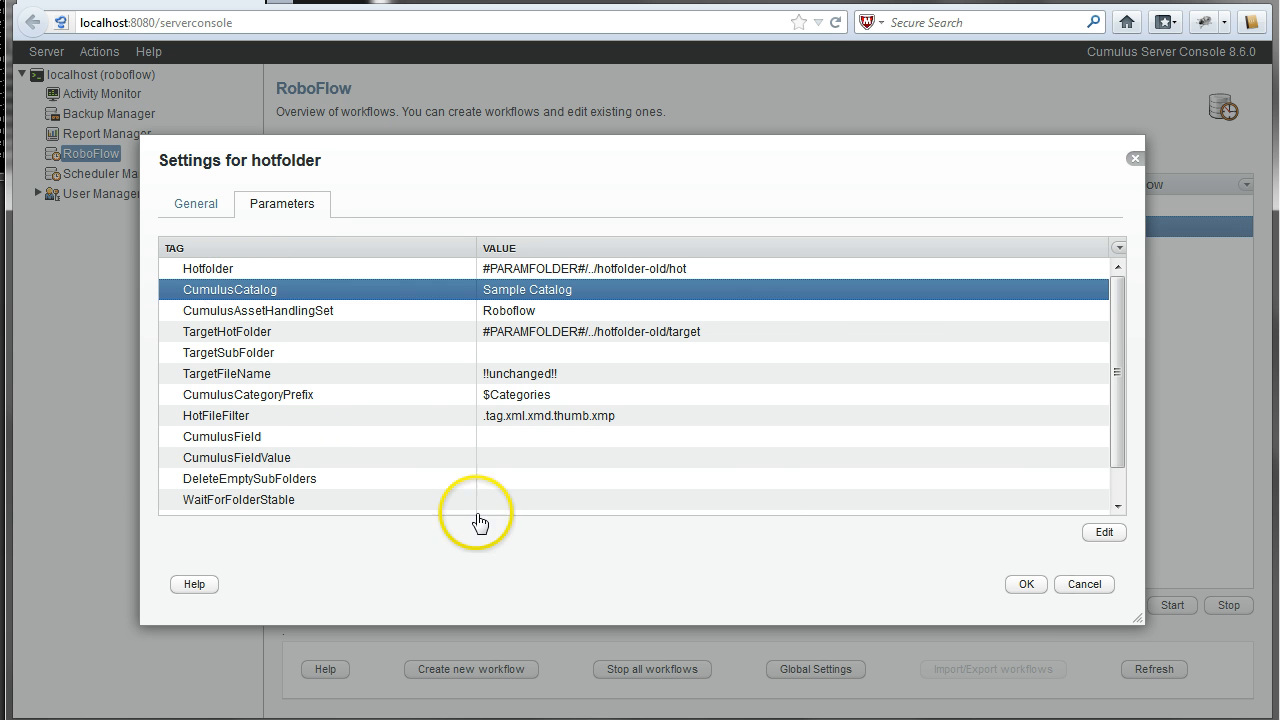
pyautogui.click(1106, 535)
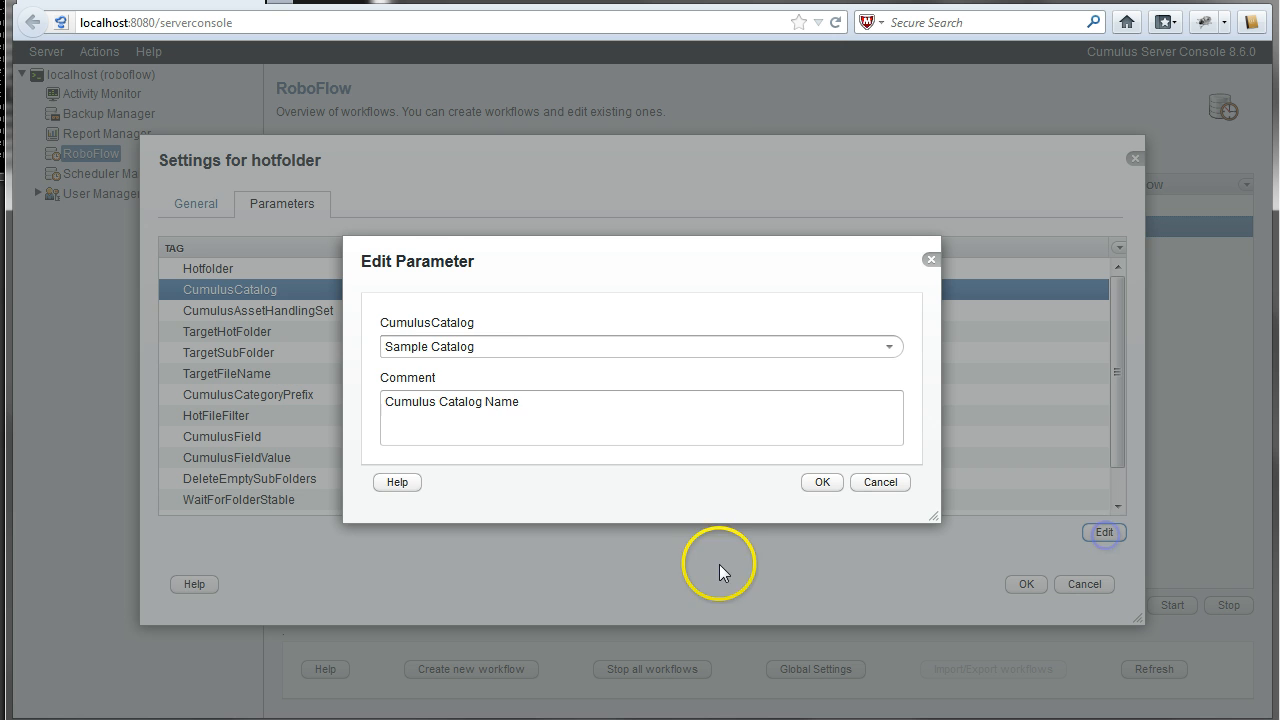
pyautogui.click(889, 348)
pyautogui.click(889, 347)
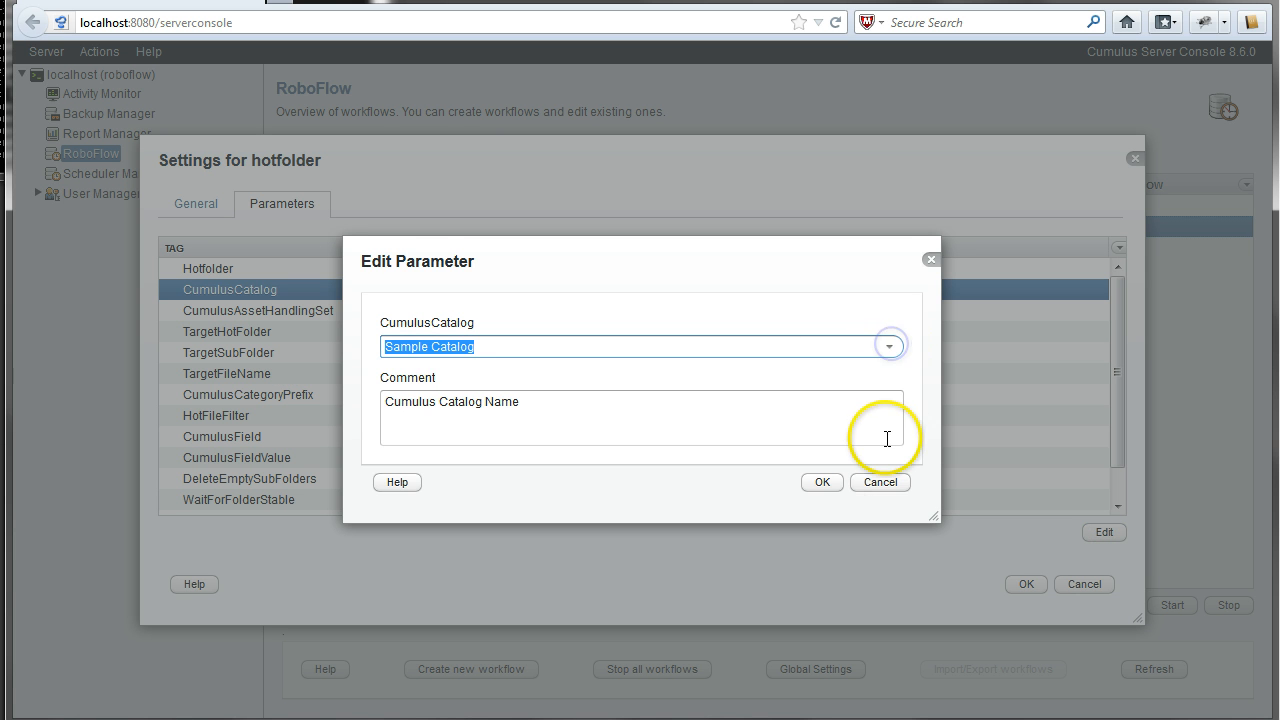
pyautogui.click(881, 484)
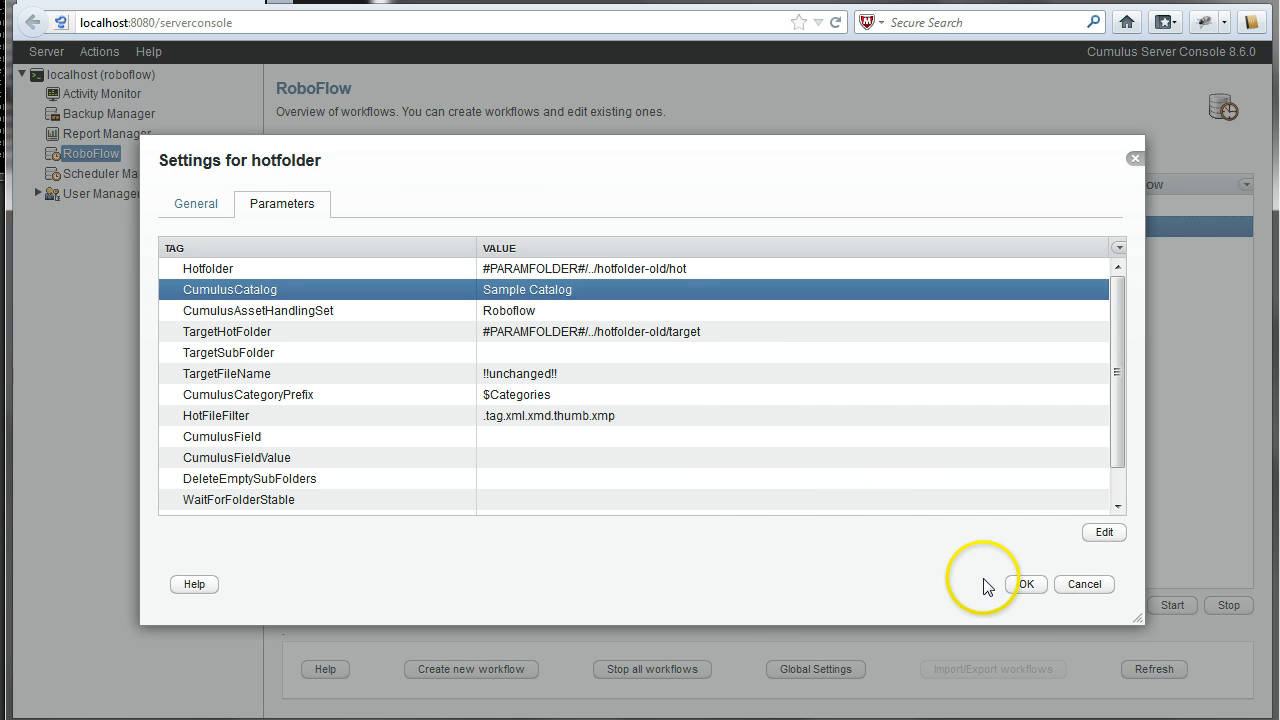
pyautogui.click(1096, 588)
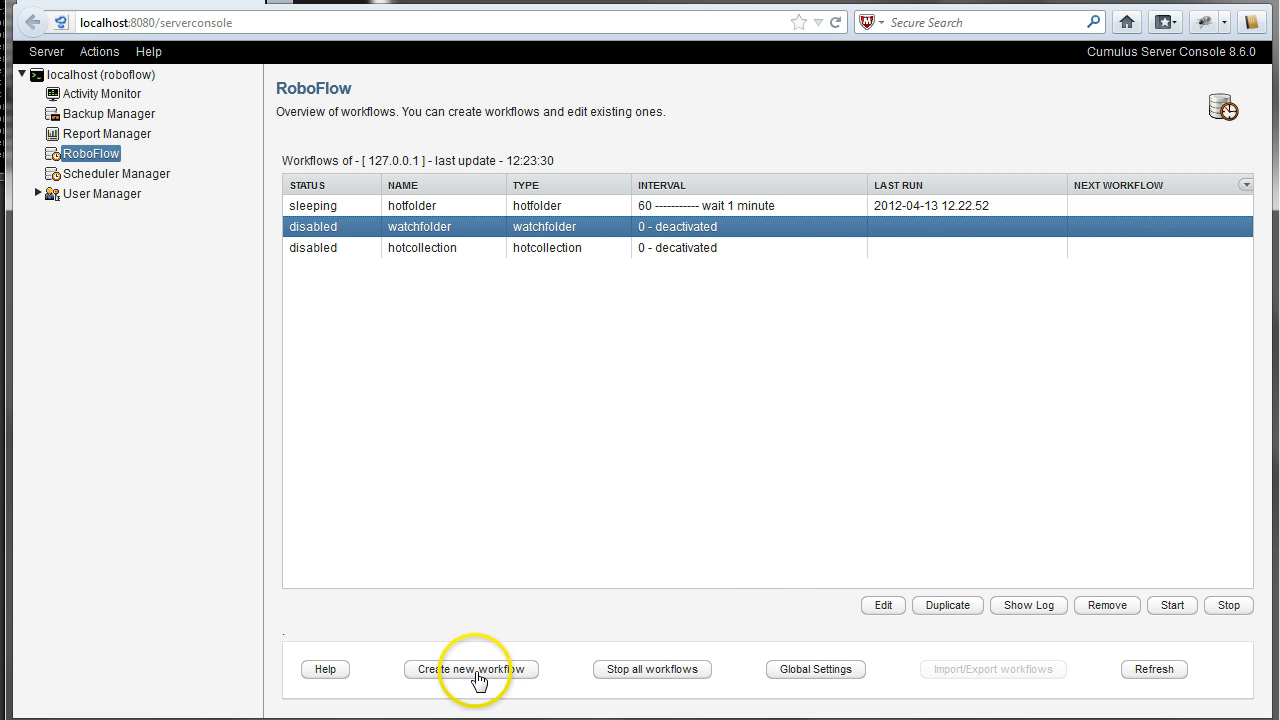
# - Create a workflow named 'hotfolder-test' using the hotfolder-template type
pyautogui.click(465, 670)
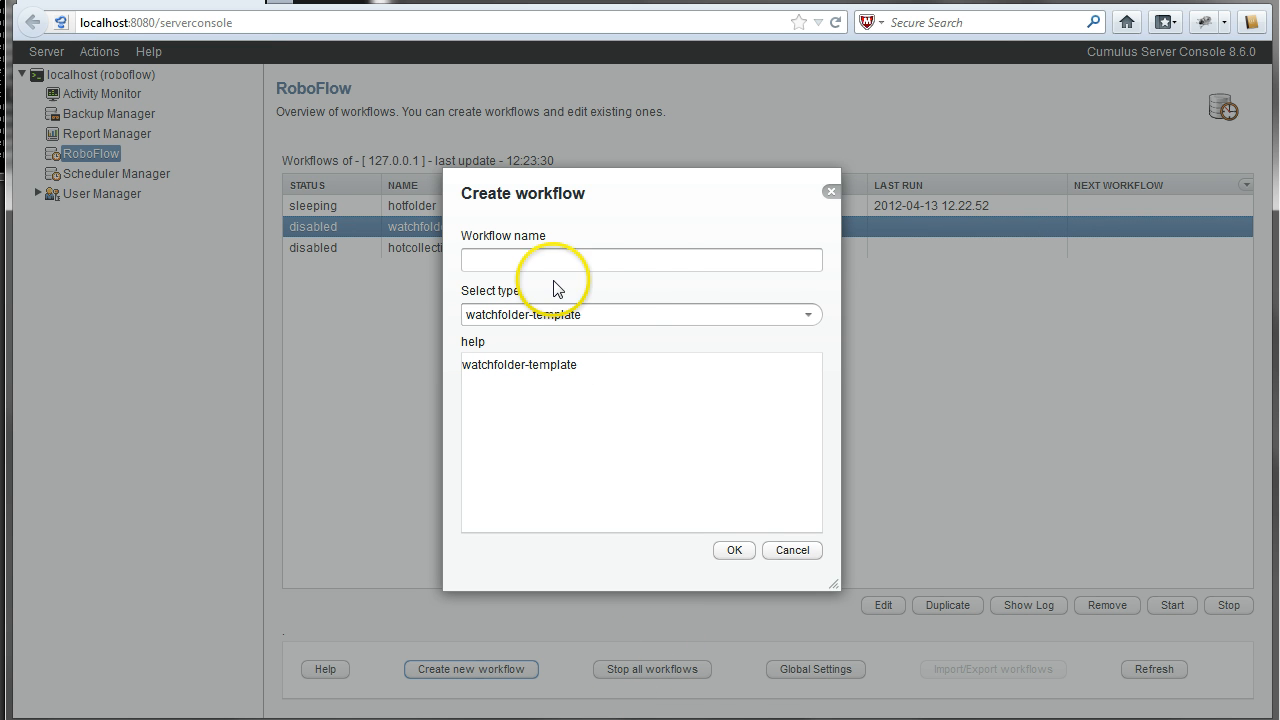
pyautogui.click(633, 264)
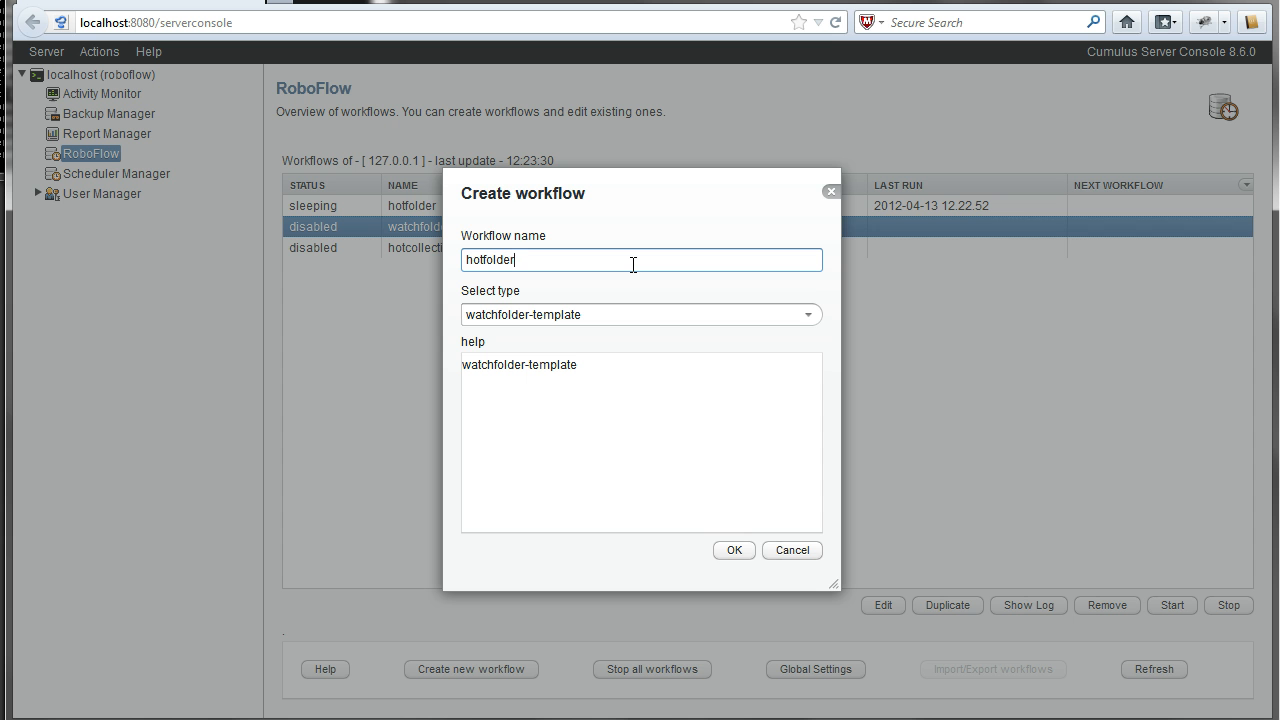
pyautogui.write('hotfolder-')
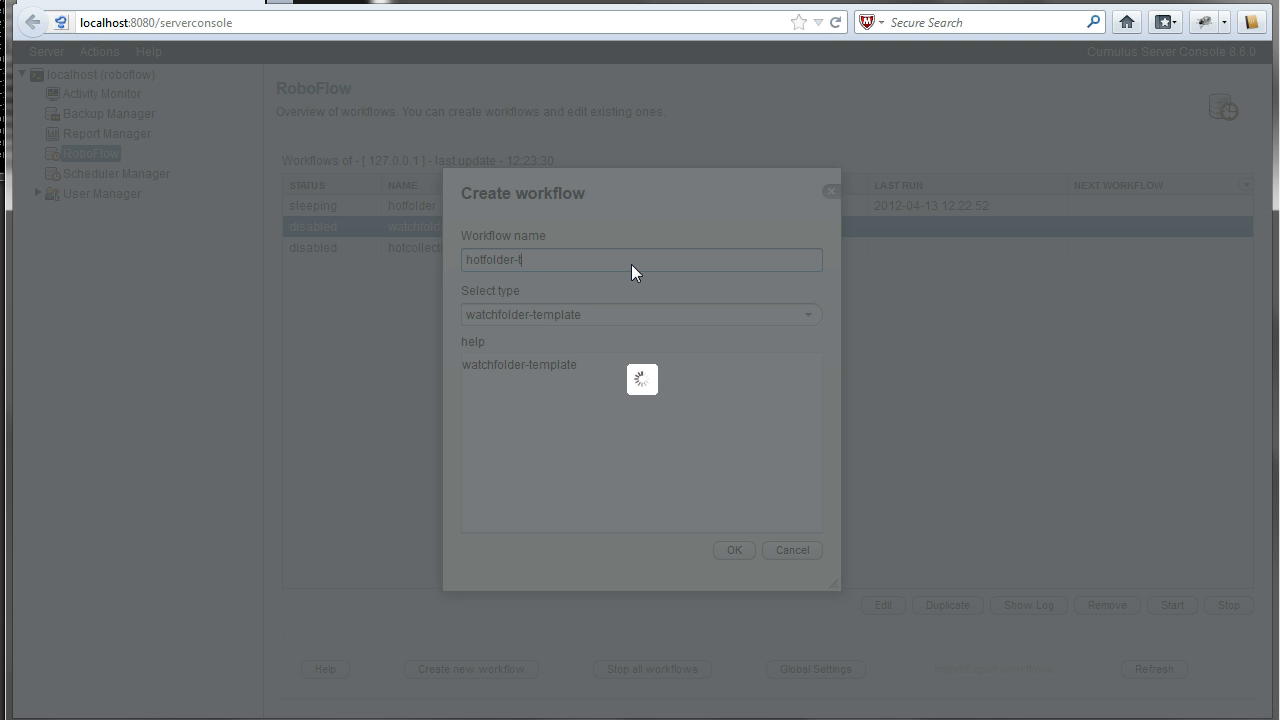
pyautogui.write('test')
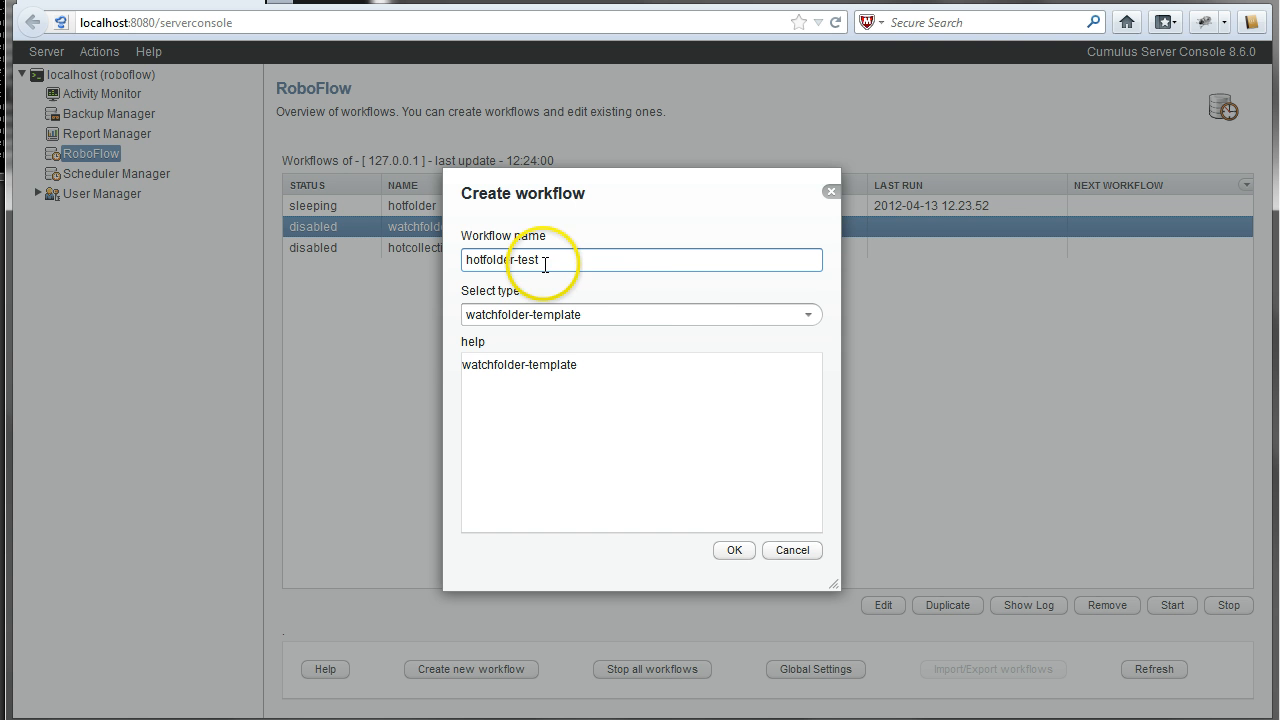
pyautogui.click(808, 315)
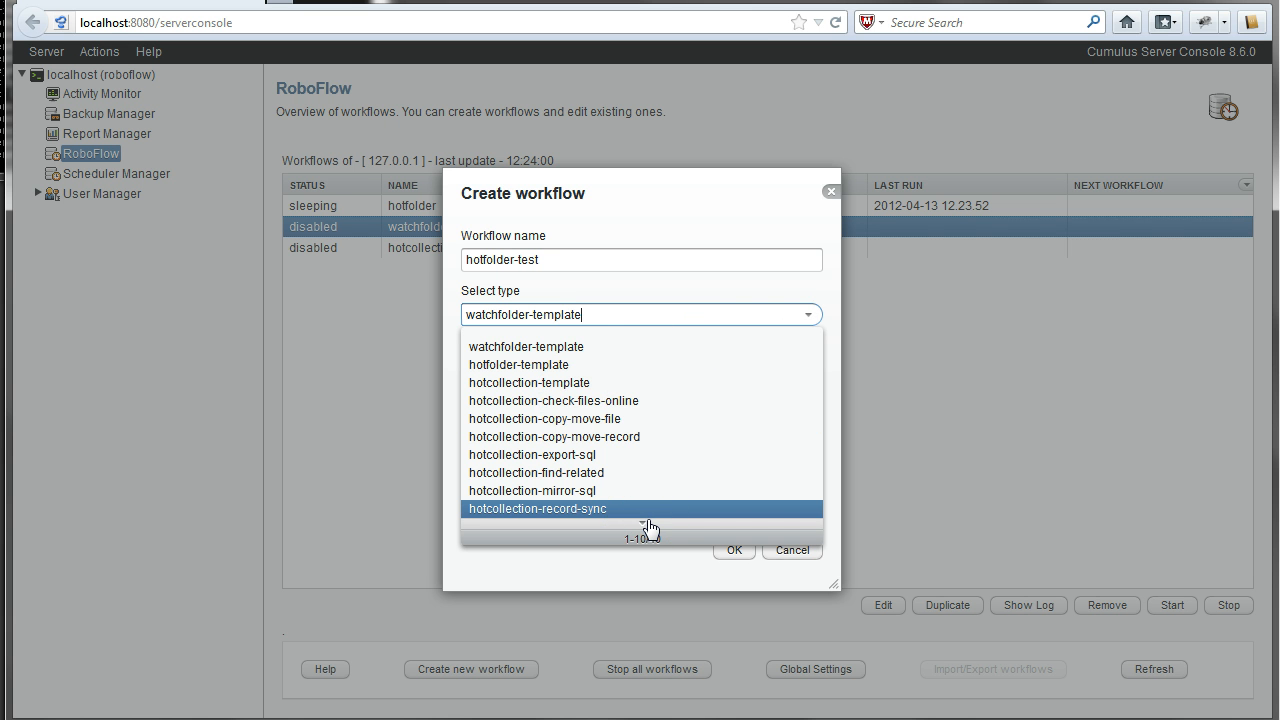
pyautogui.click(563, 368)
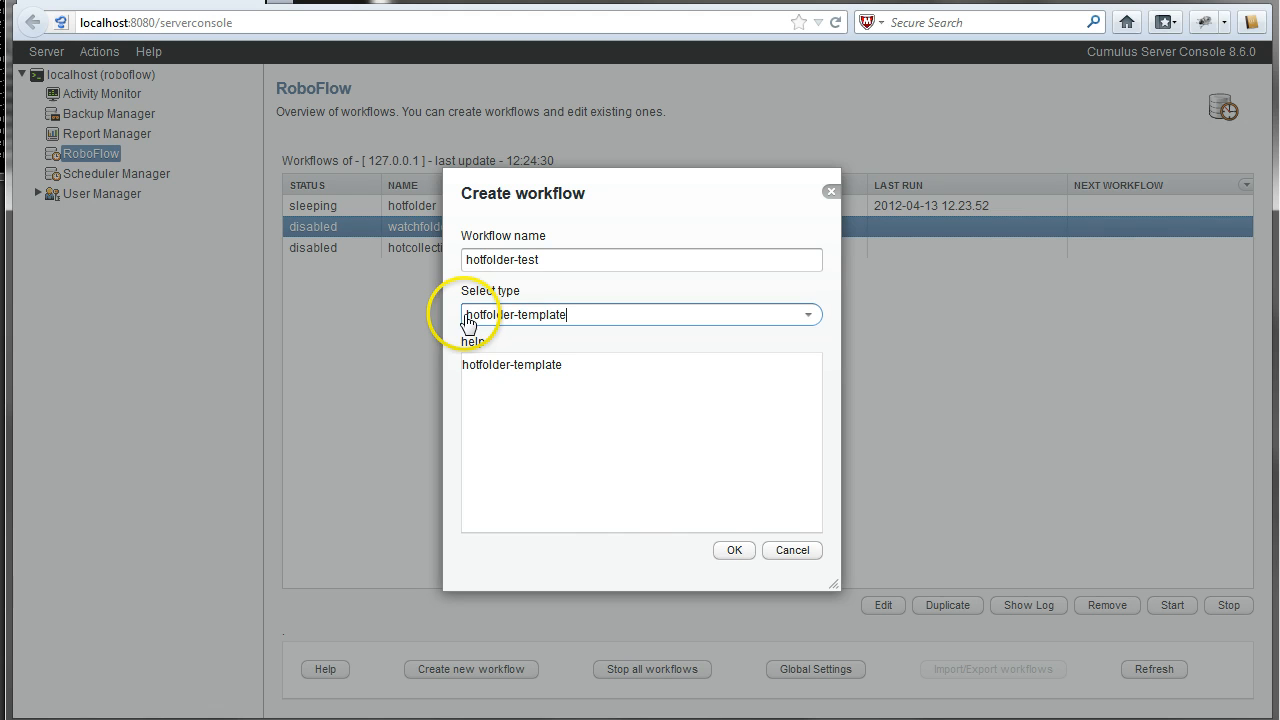
pyautogui.click(740, 551)
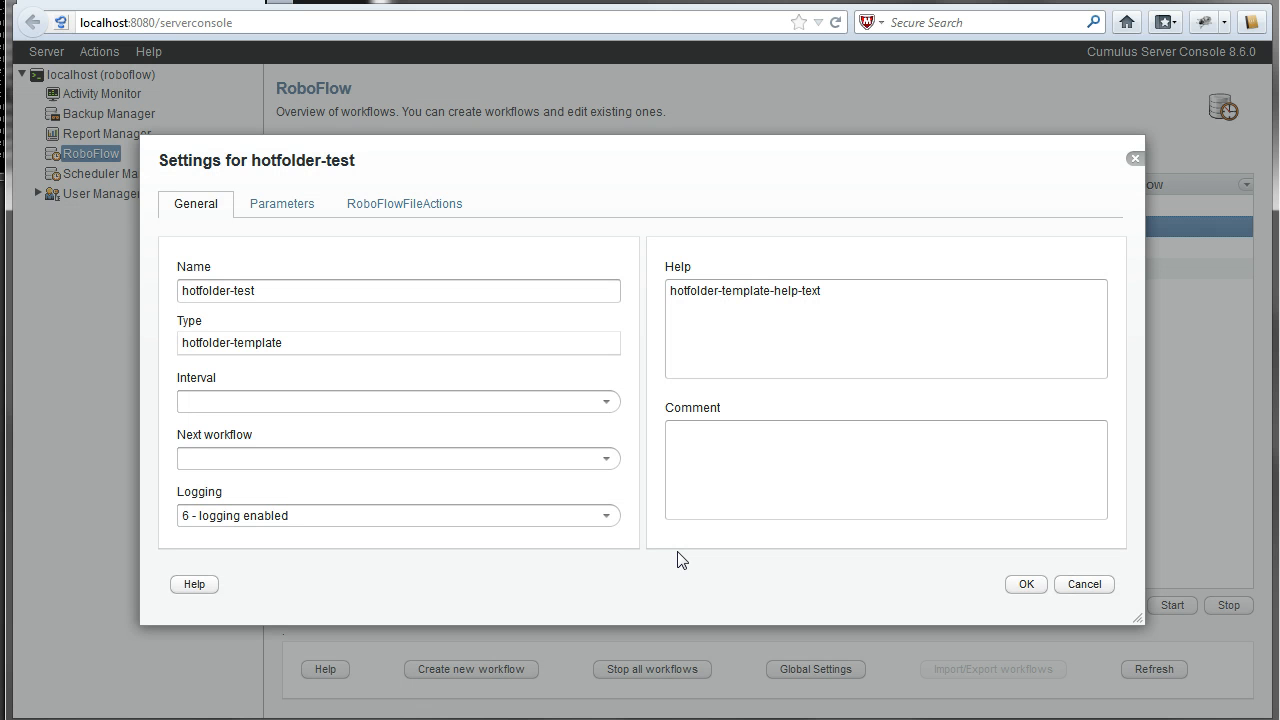
# - Set hotfolder-test's interval to -2 run on demand, leaving Next workflow empty
pyautogui.click(605, 401)
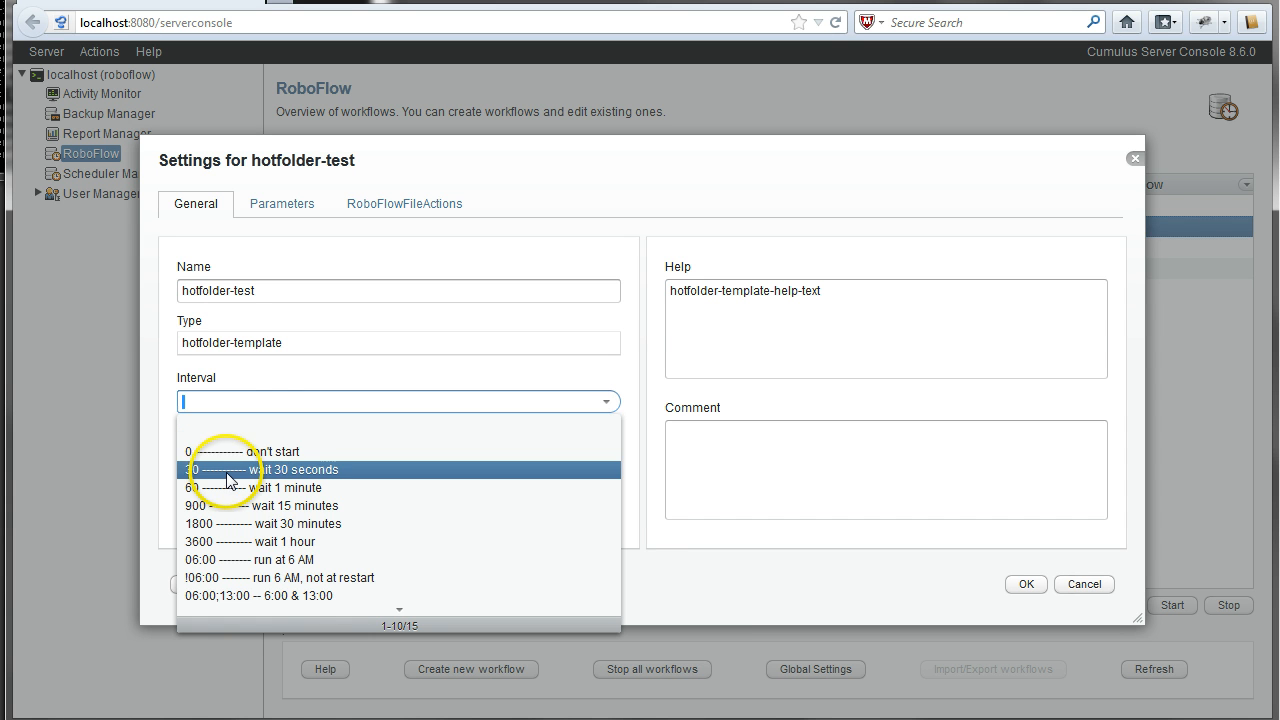
pyautogui.click(396, 600)
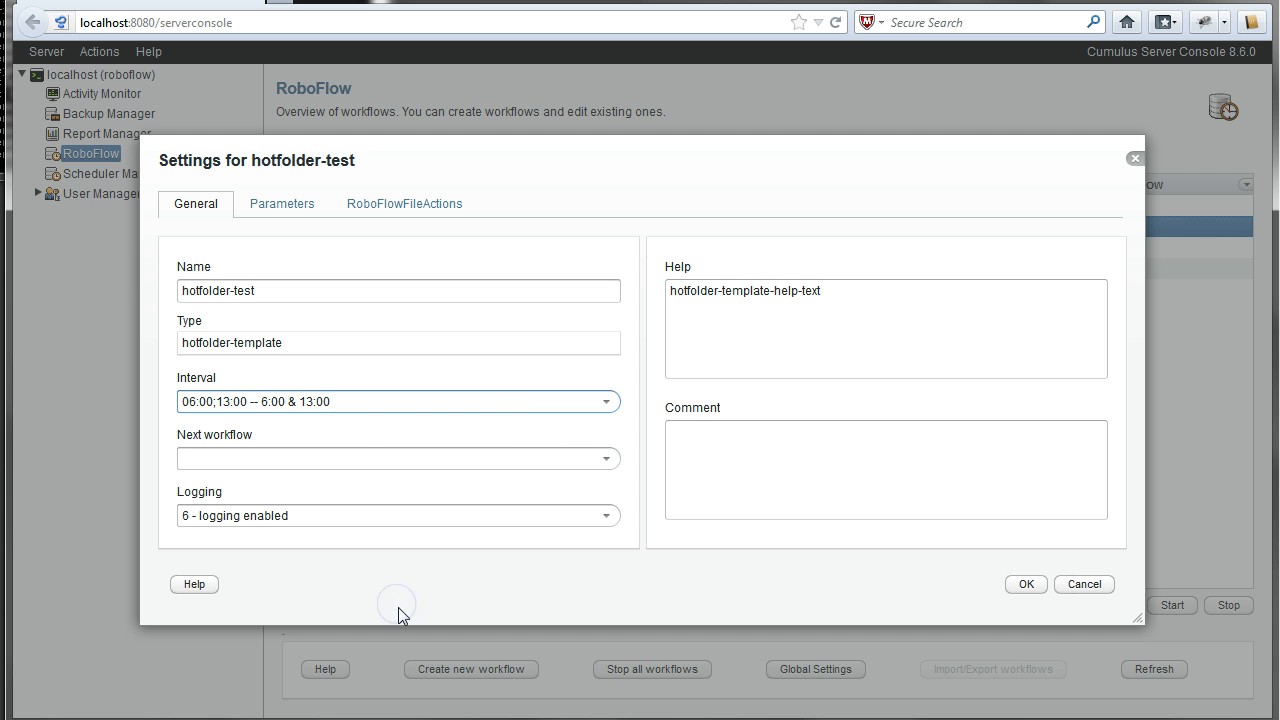
pyautogui.click(603, 403)
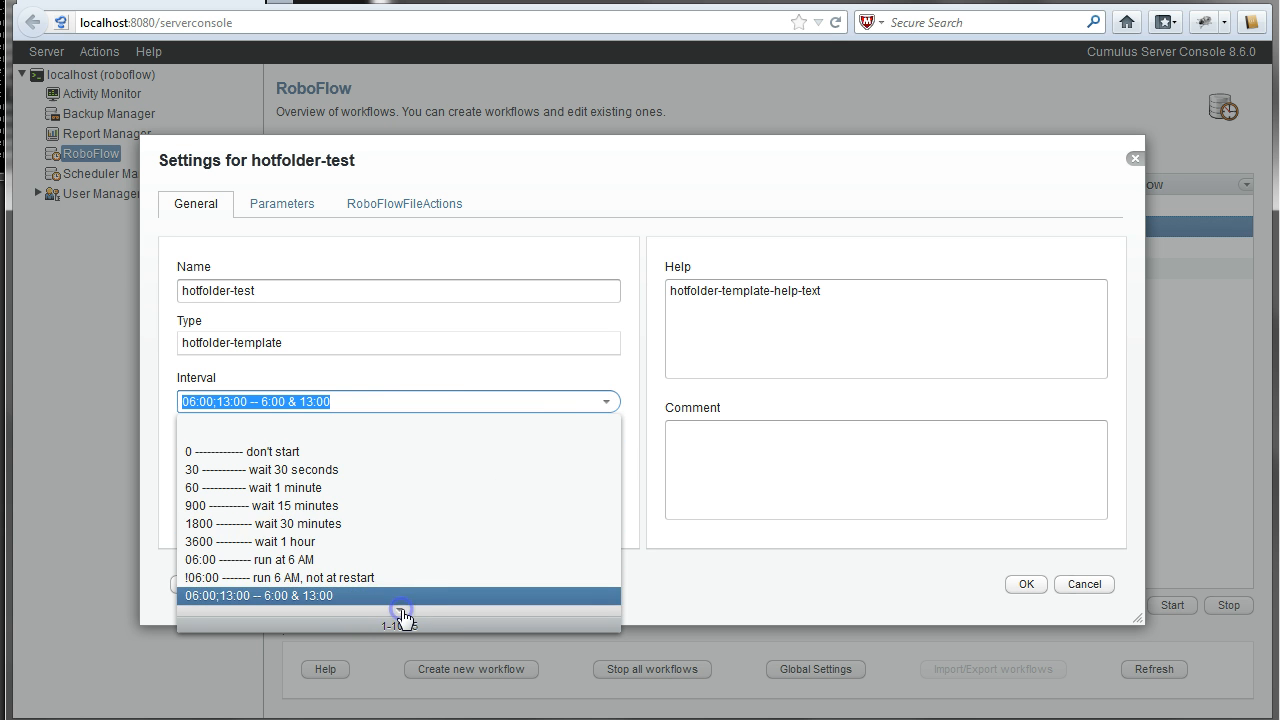
pyautogui.click(399, 609)
pyautogui.click(285, 507)
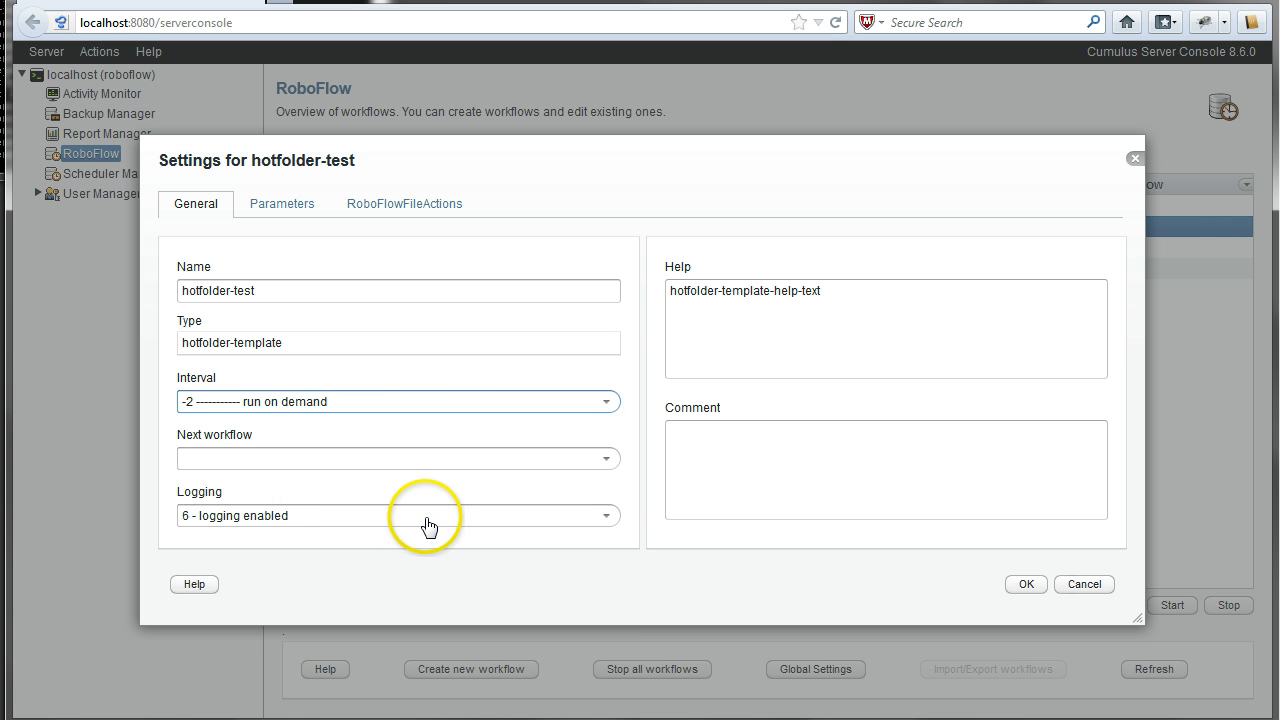
pyautogui.click(605, 458)
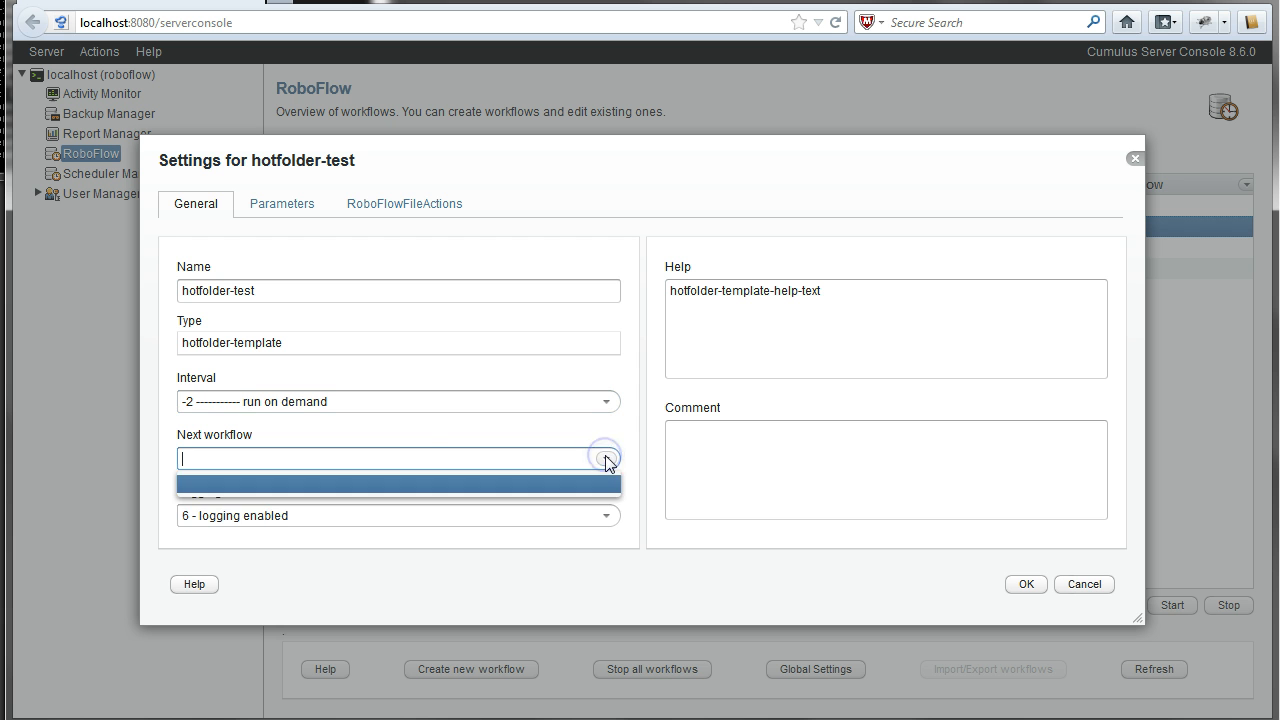
pyautogui.click(606, 459)
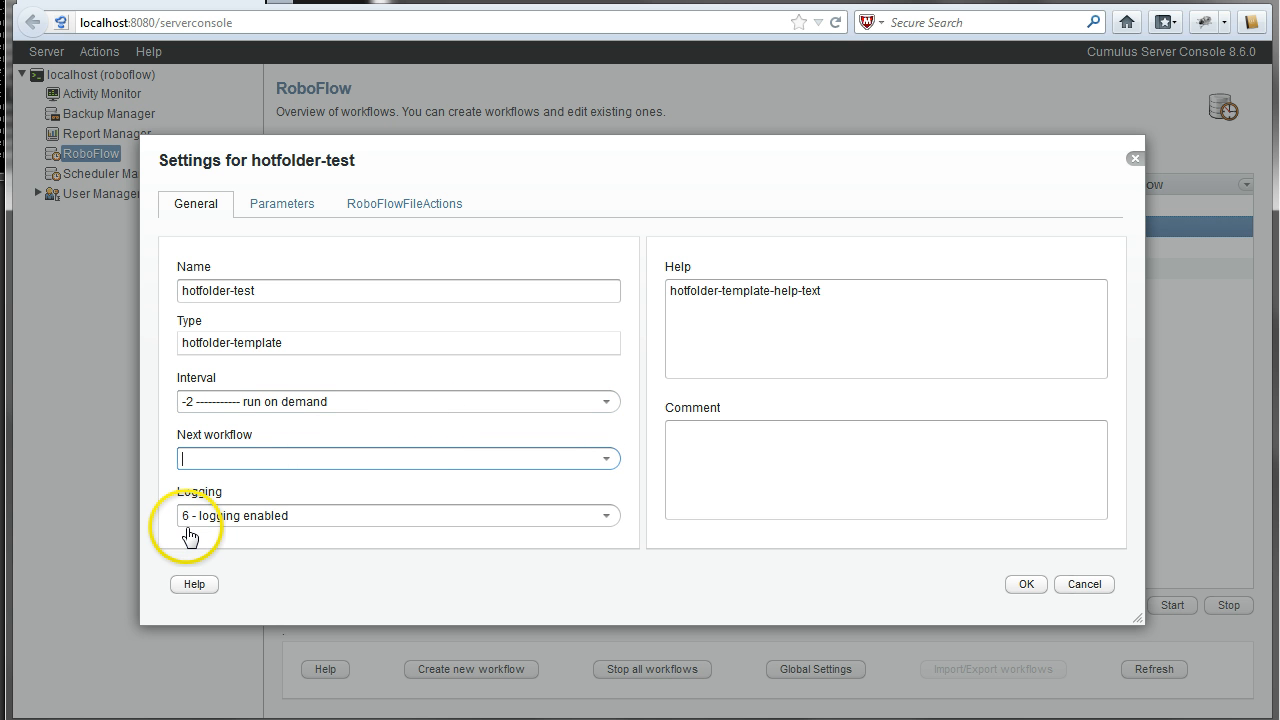
pyautogui.click(312, 203)
# - Review hotfolder-test's parameters: HotFileFilter is .tag.xml.xmd.thumb.xmp and Hotfolder is blank
pyautogui.moveTo(457, 333)
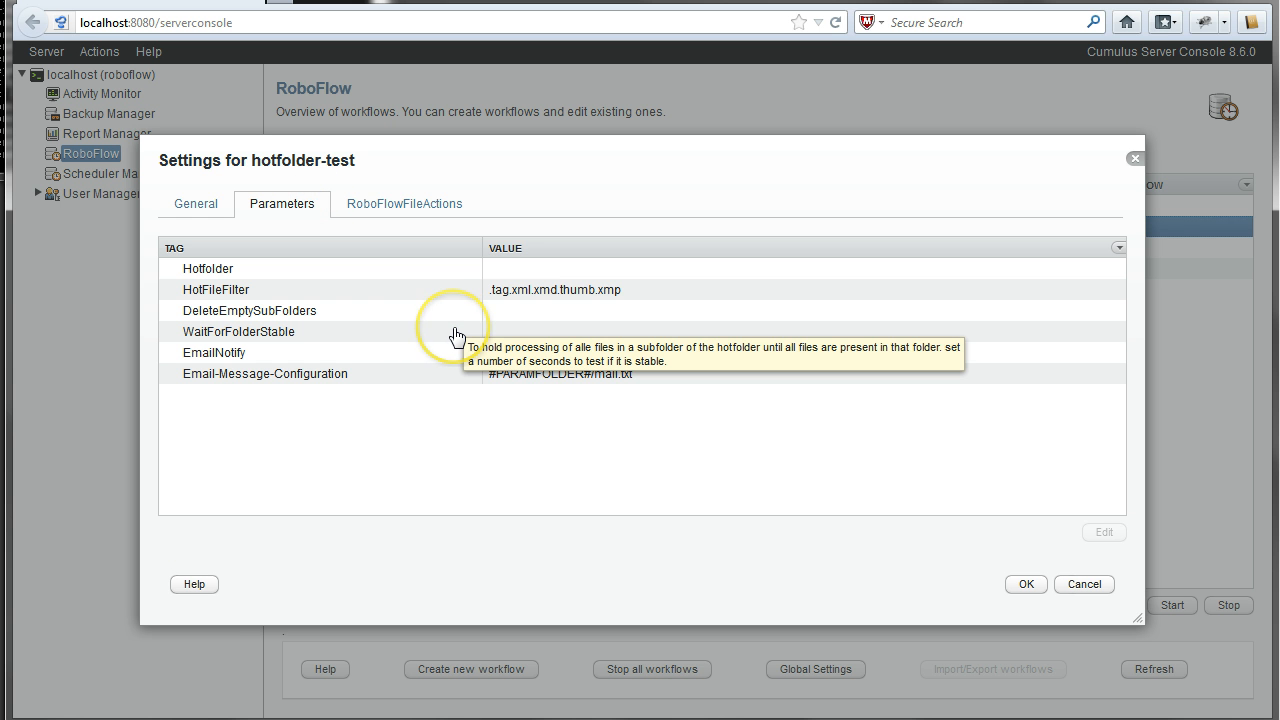
pyautogui.moveTo(285, 268)
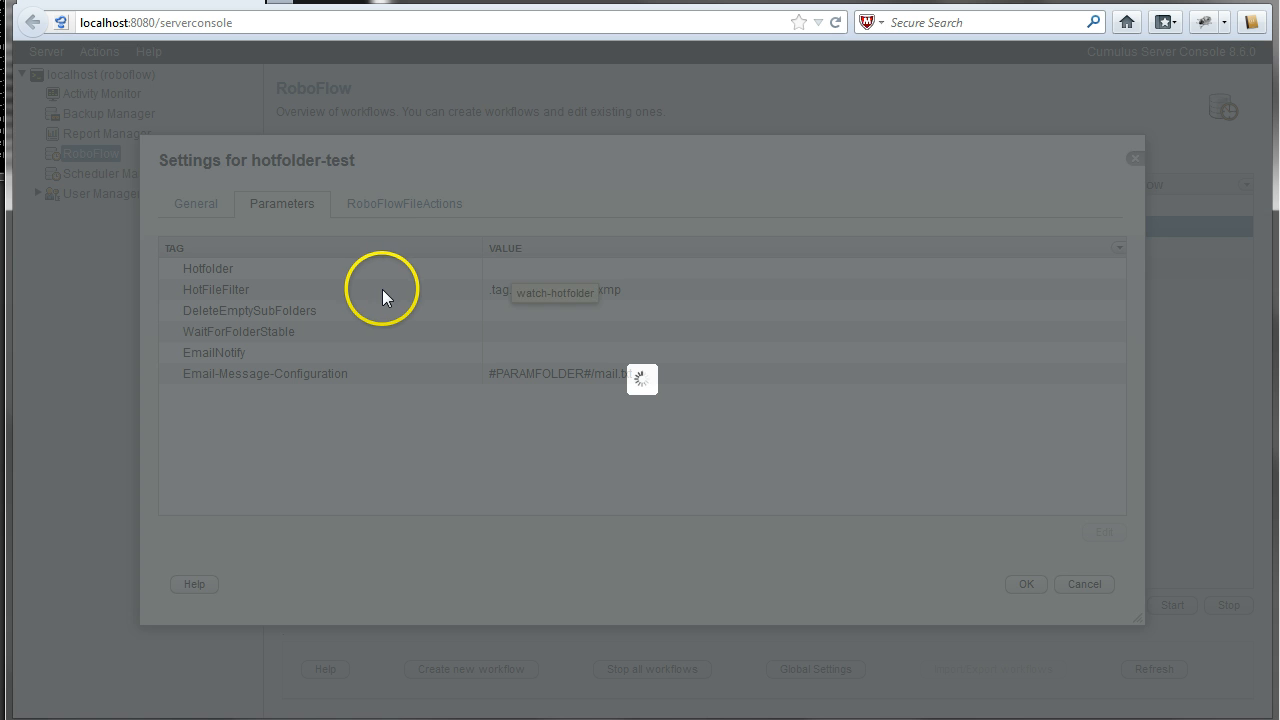
pyautogui.moveTo(364, 294)
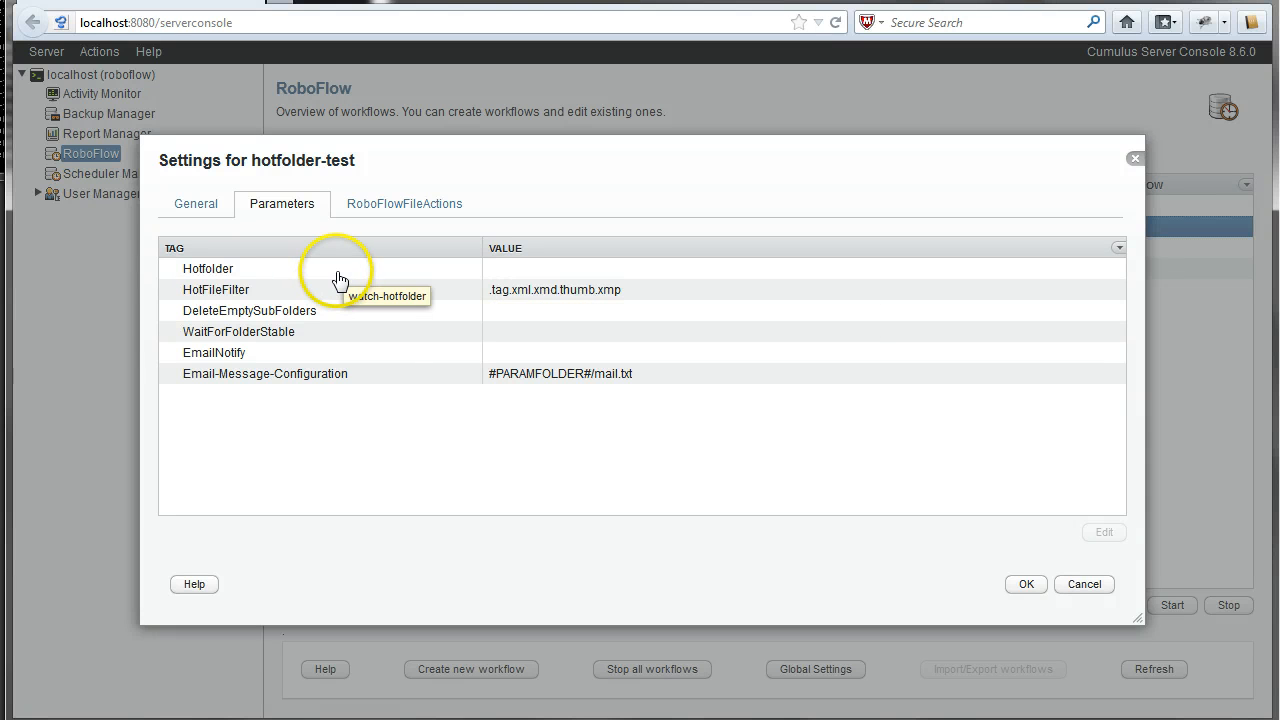
# - Set the Hotfolder parameter to the RoboFlowWap\workflows\dropfolder folder
pyautogui.click(336, 268)
pyautogui.click(1104, 532)
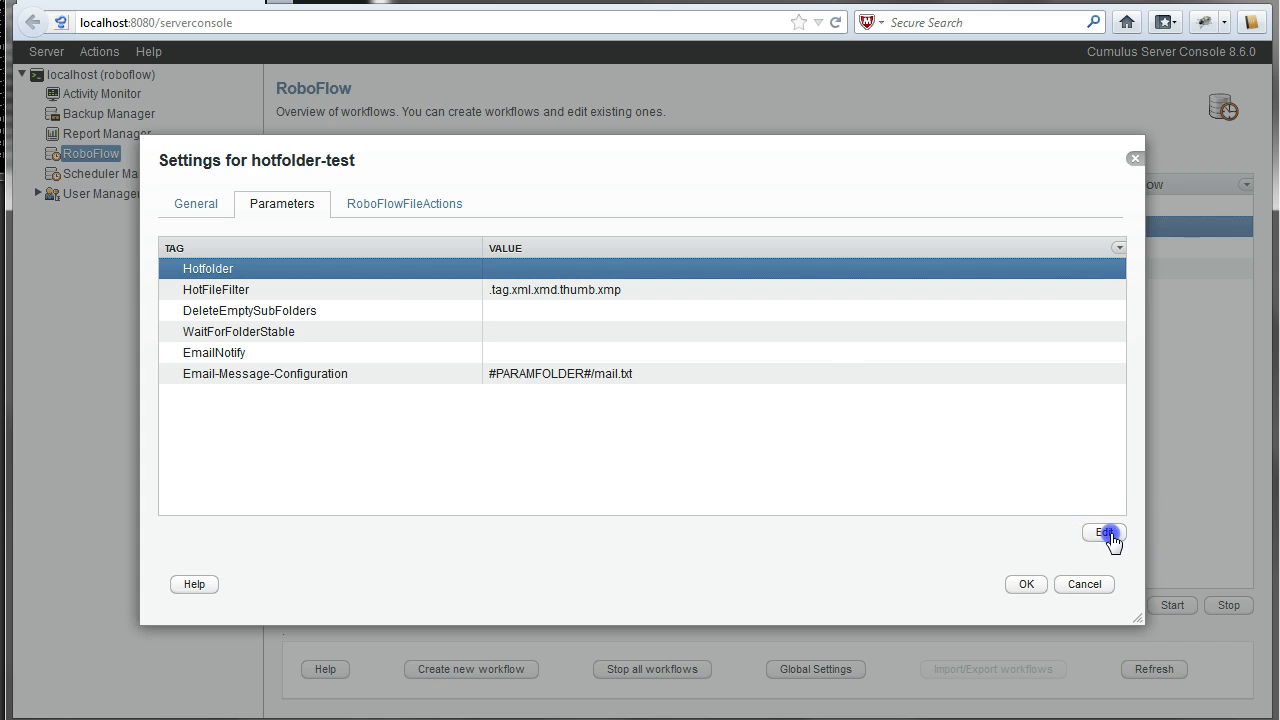
pyautogui.click(868, 348)
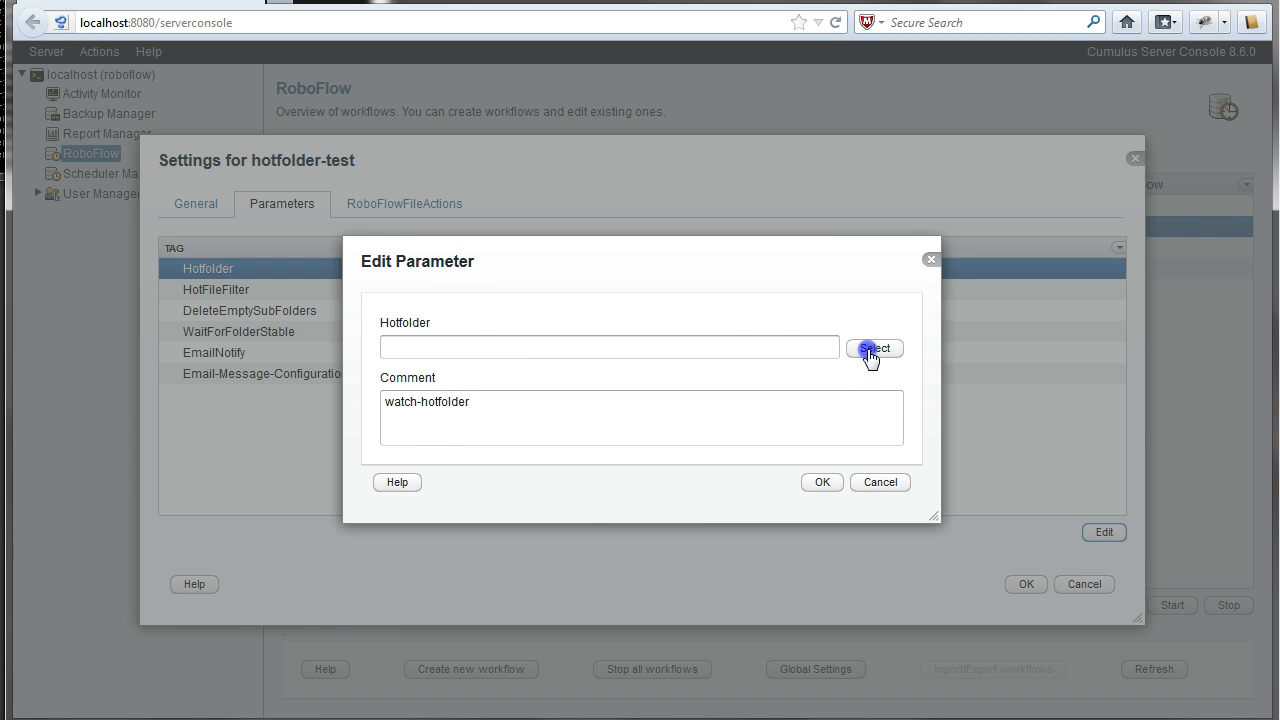
pyautogui.click(408, 447)
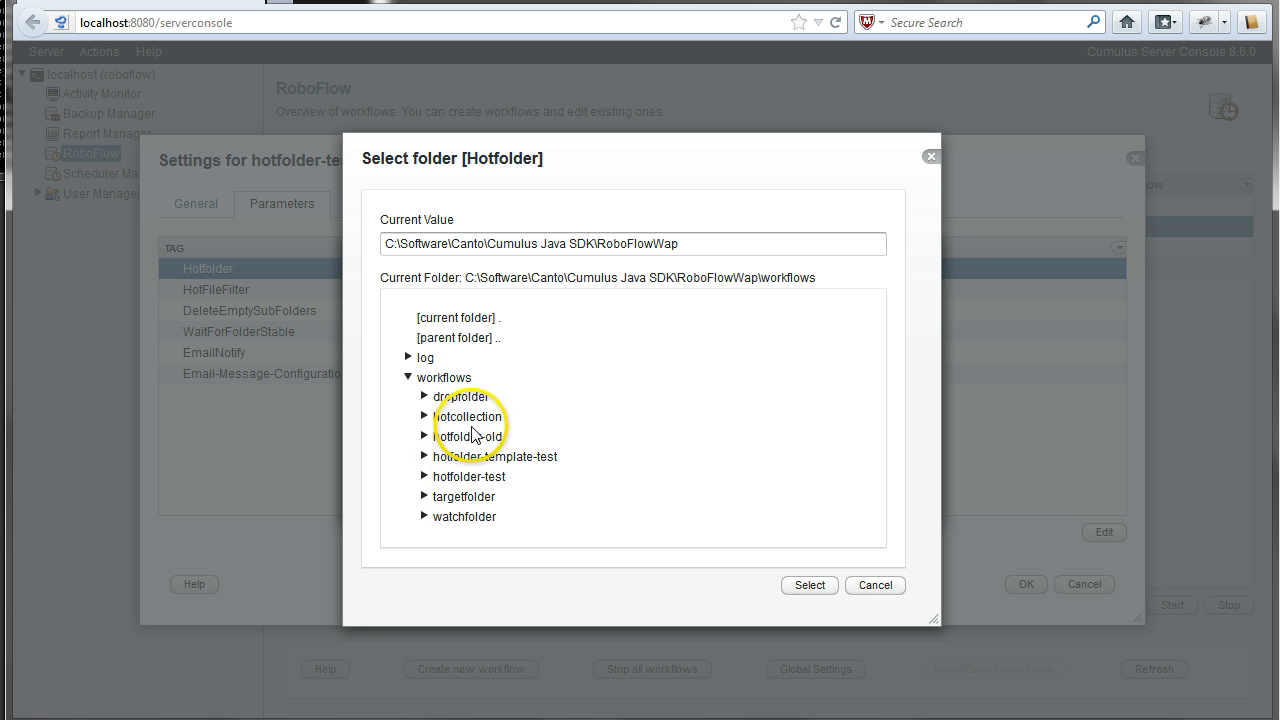
pyautogui.click(462, 397)
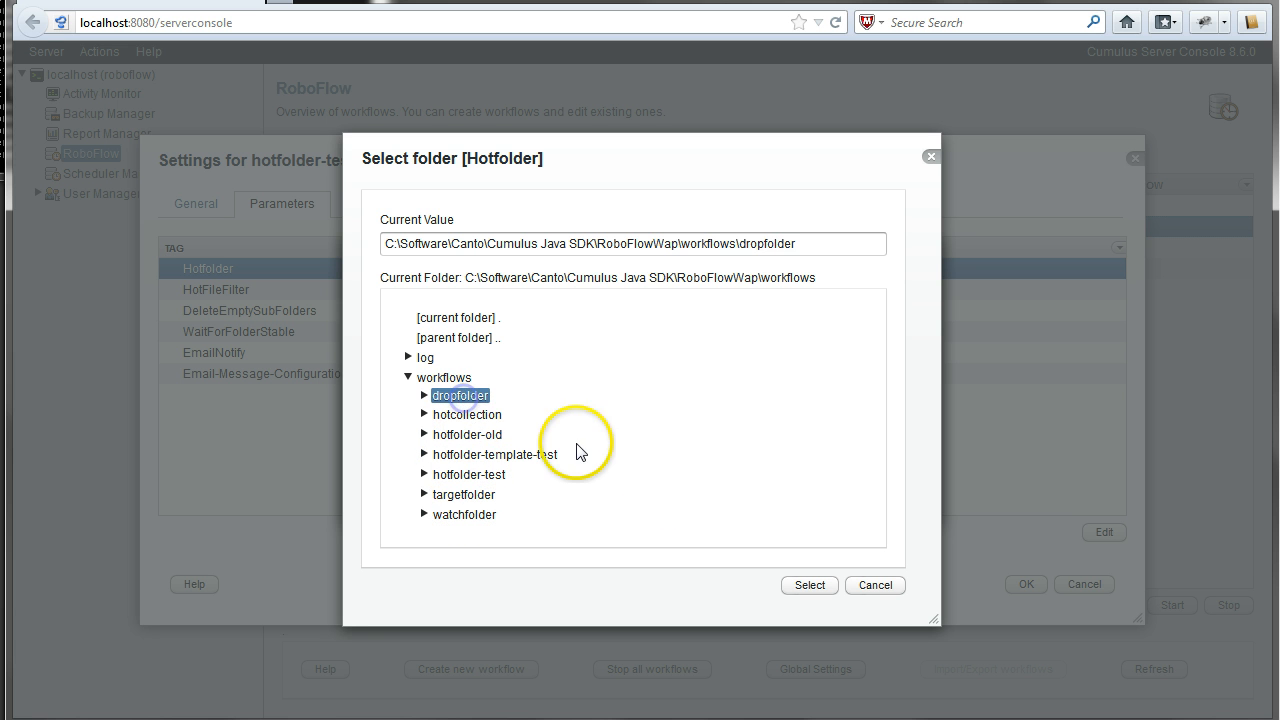
pyautogui.click(812, 586)
pyautogui.click(822, 483)
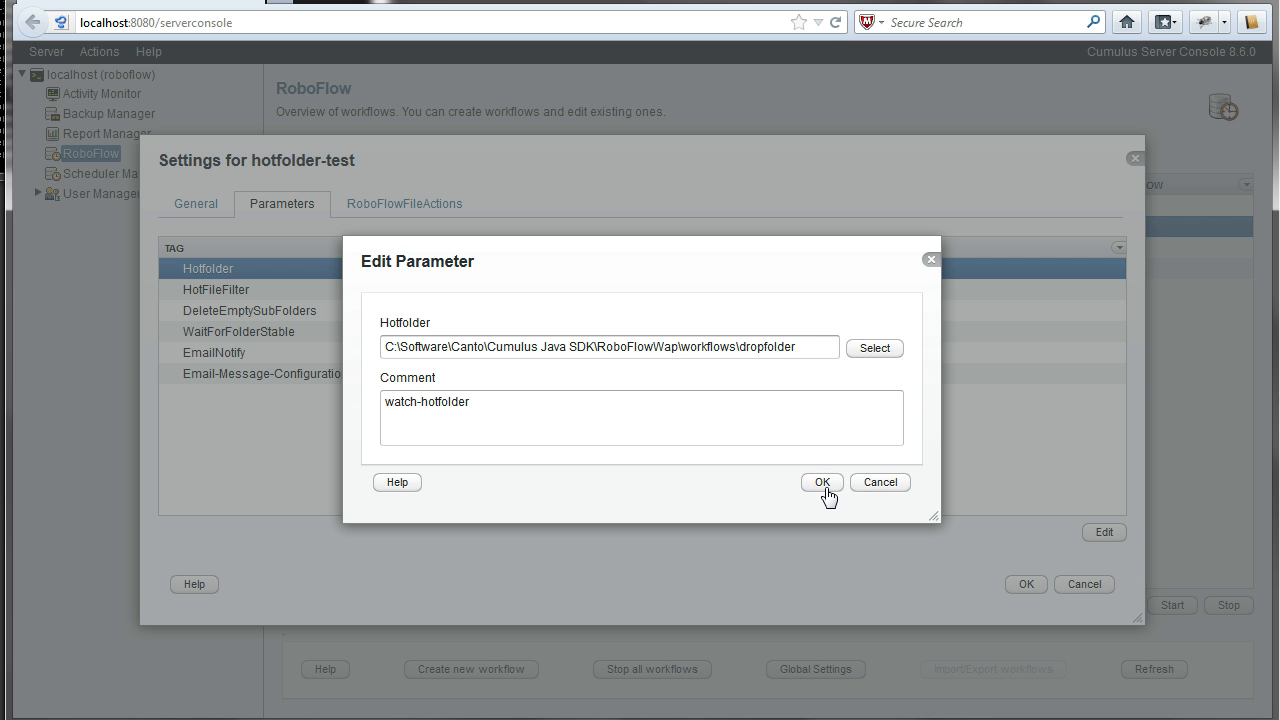
pyautogui.click(823, 484)
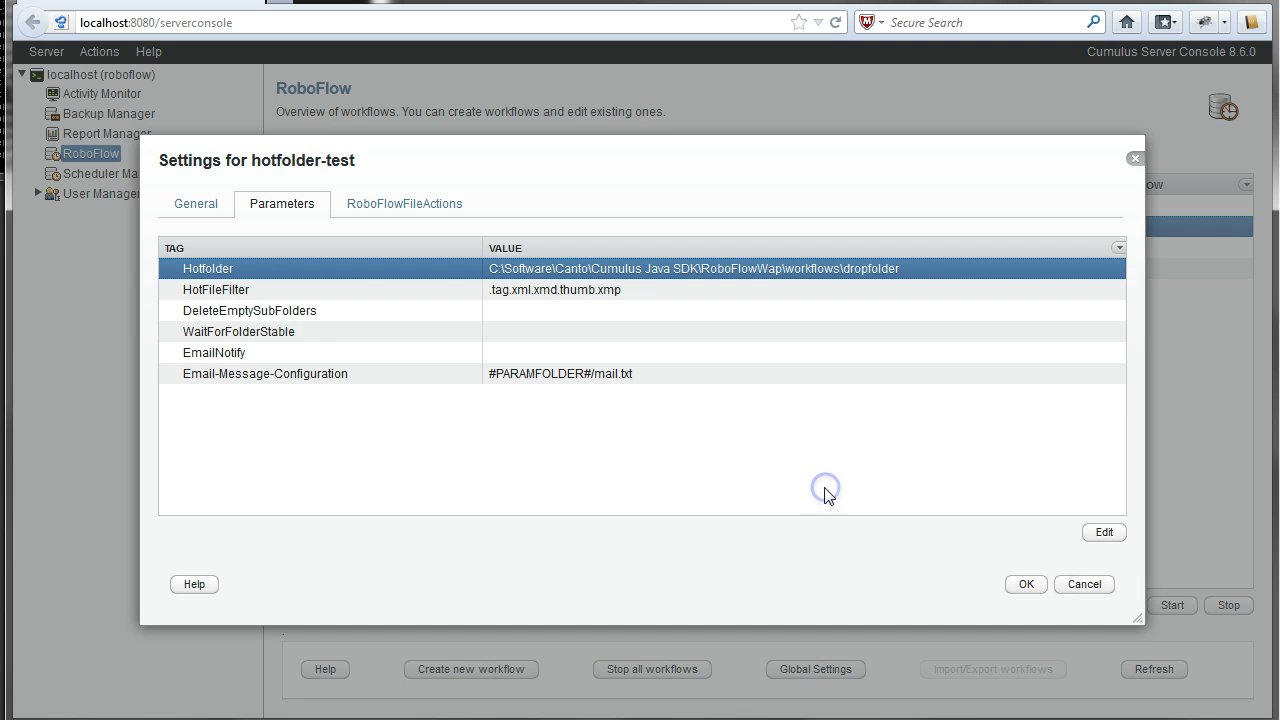
# - Select the EmailNotify parameter, then show the empty RoboFlowFileActions list
pyautogui.moveTo(252, 304)
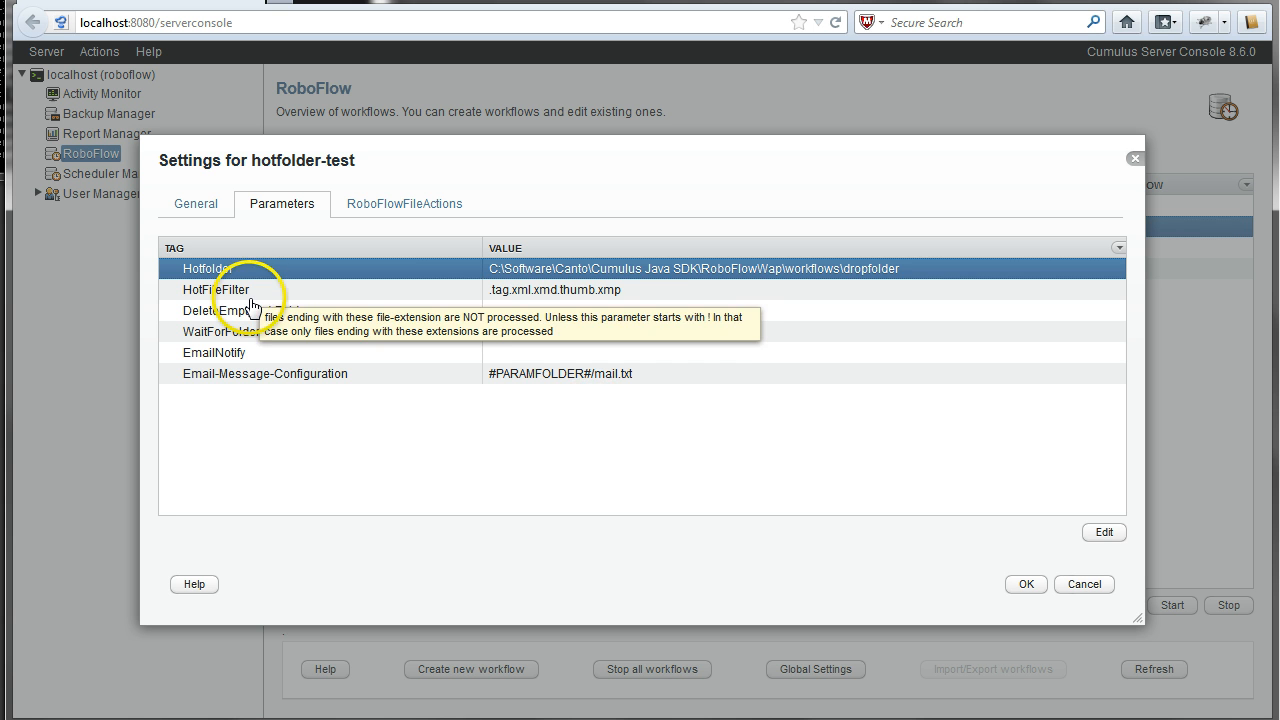
pyautogui.click(206, 358)
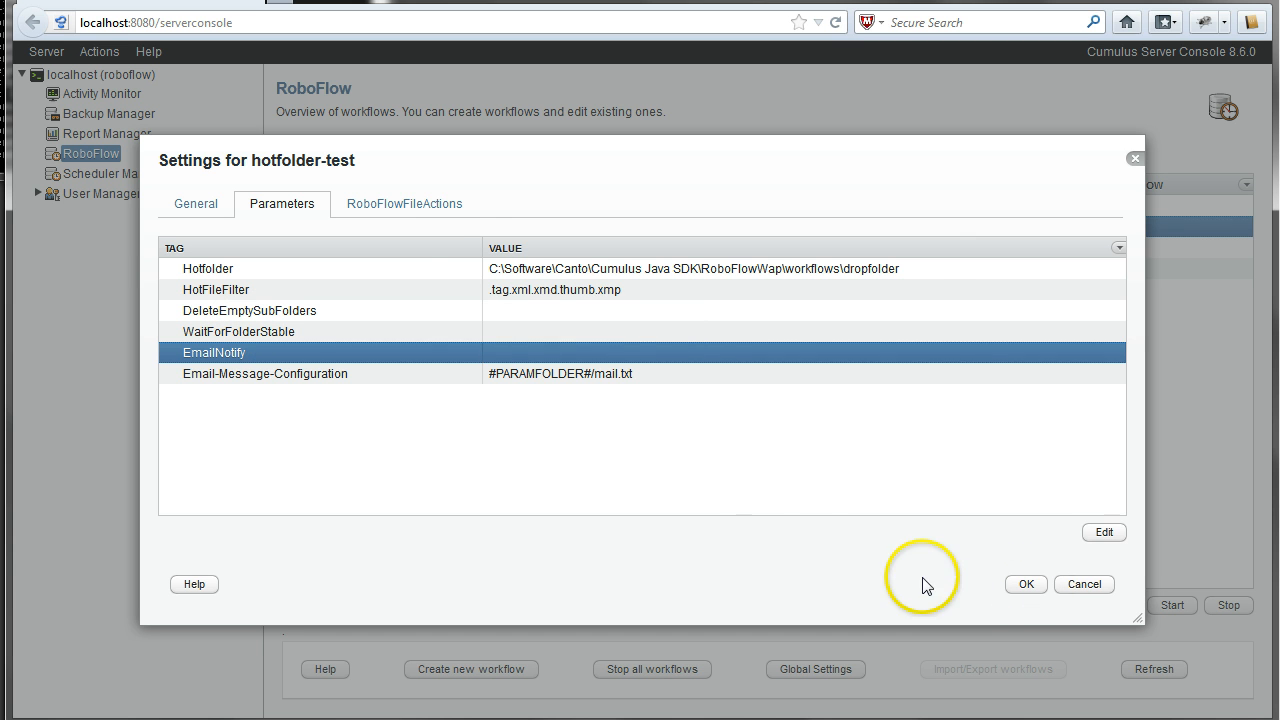
pyautogui.click(445, 210)
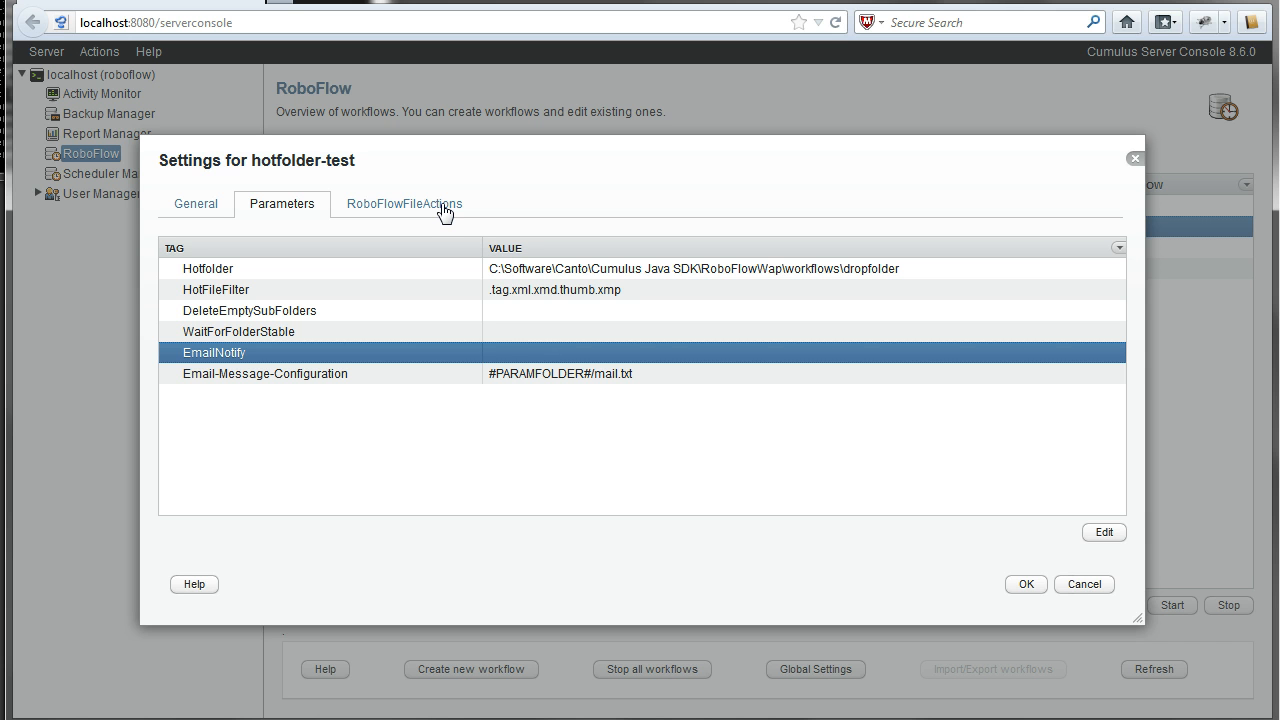
pyautogui.click(445, 210)
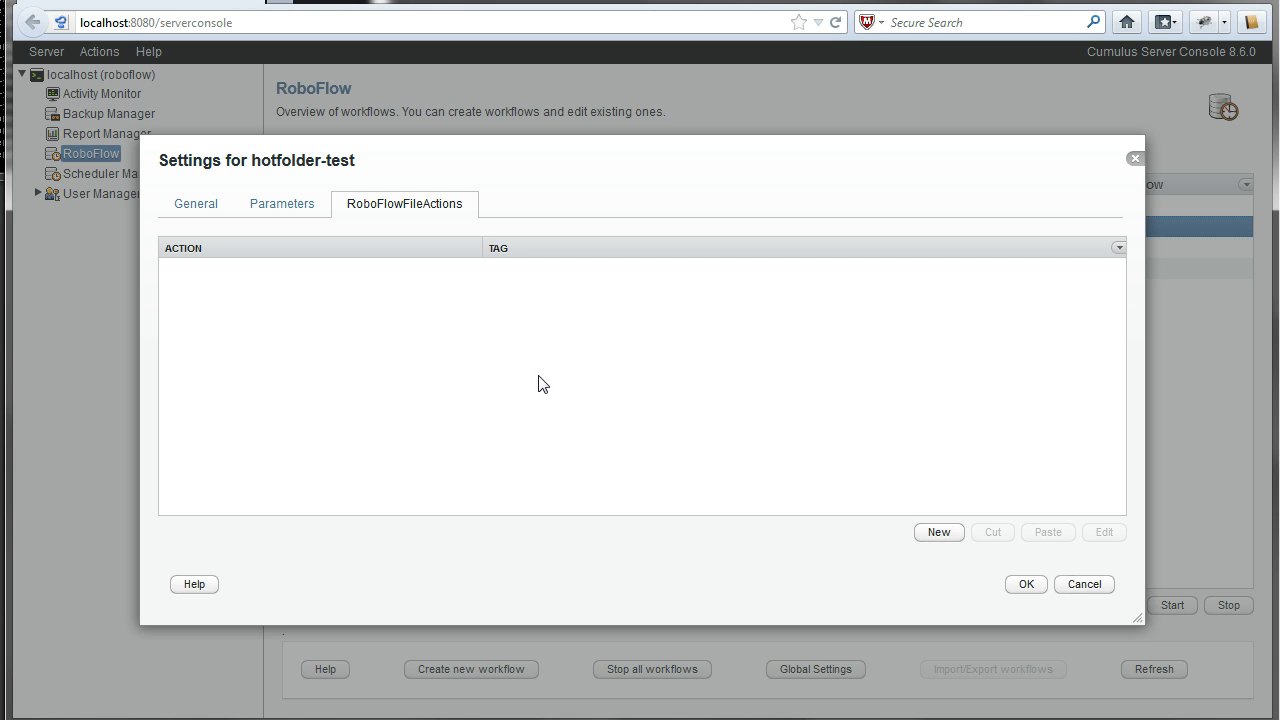
# - Add a new file action using the file-folder plugin's copy-file
pyautogui.click(930, 536)
pyautogui.click(908, 311)
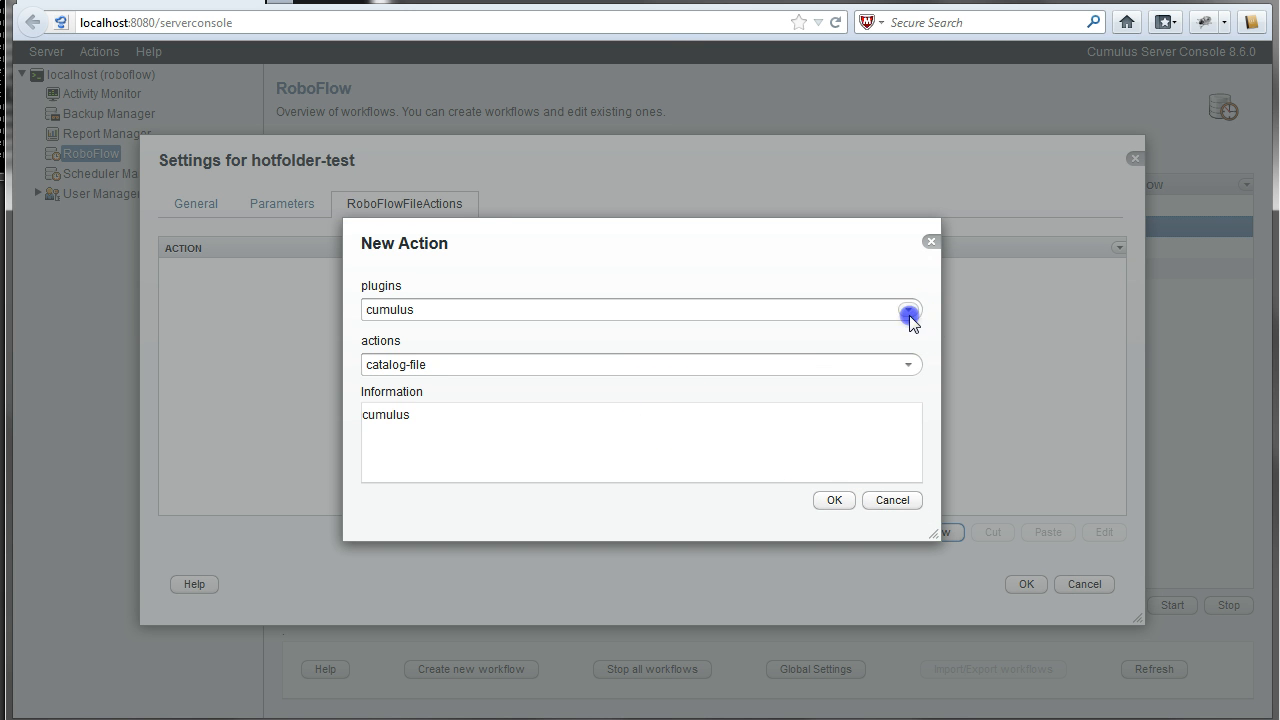
pyautogui.click(500, 355)
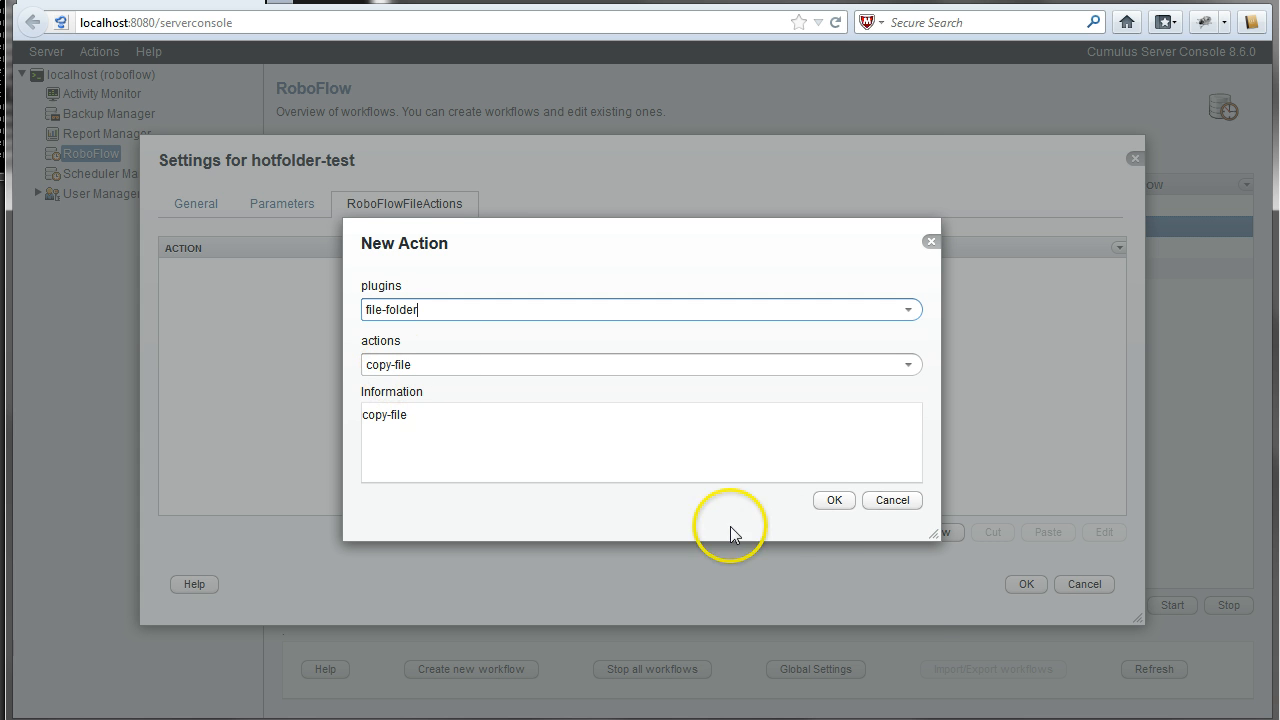
pyautogui.click(831, 503)
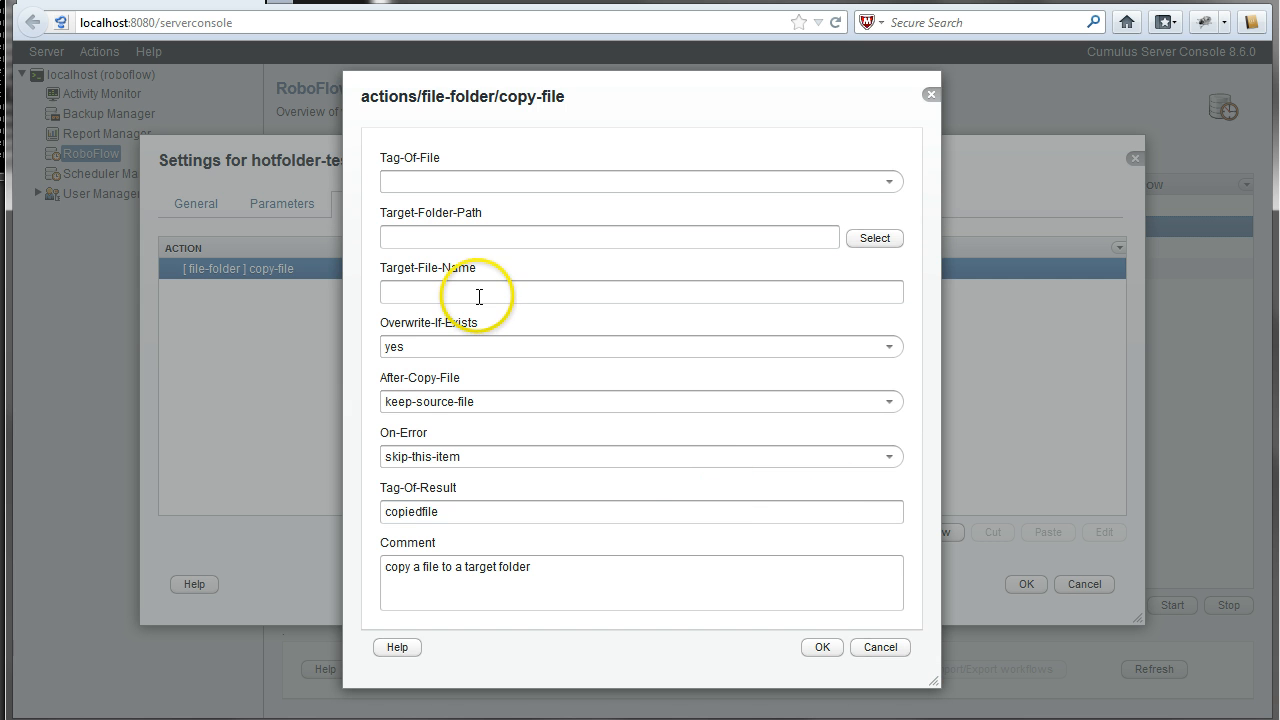
# - Set the copy-file action's Tag-Of-File to hot and begin choosing its Target-Folder-Path
pyautogui.moveTo(483, 297)
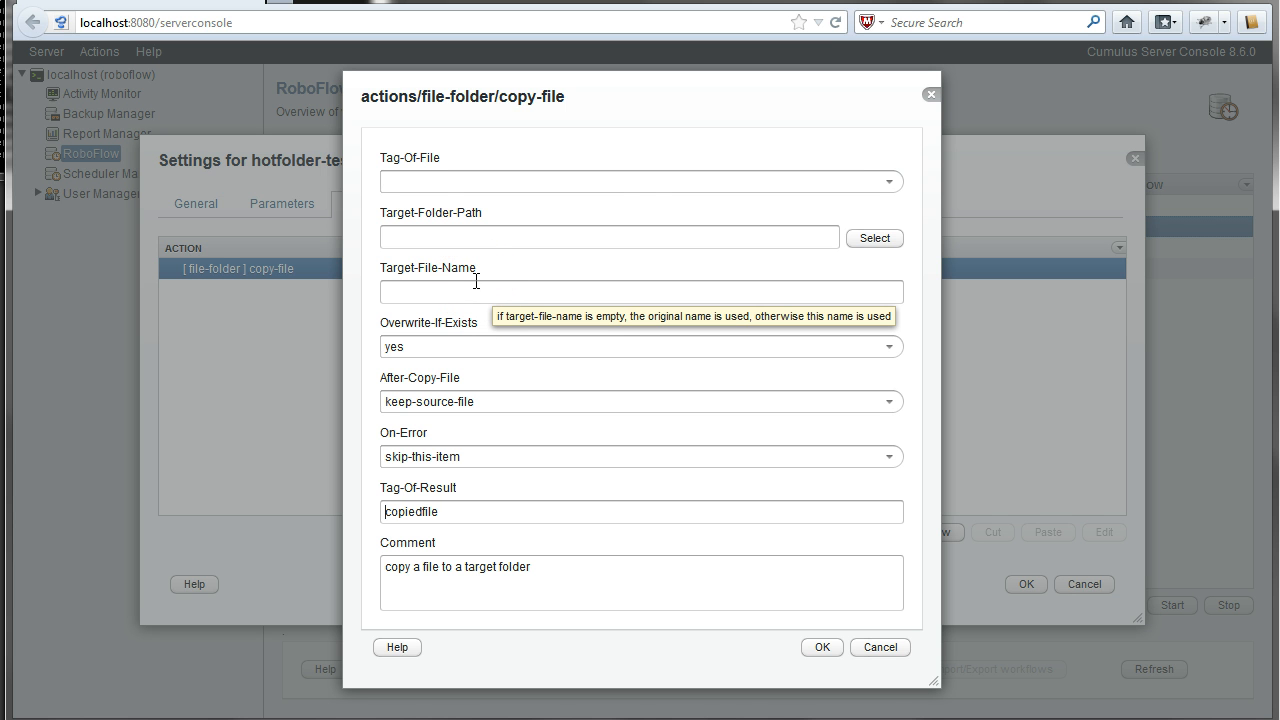
pyautogui.moveTo(890, 186)
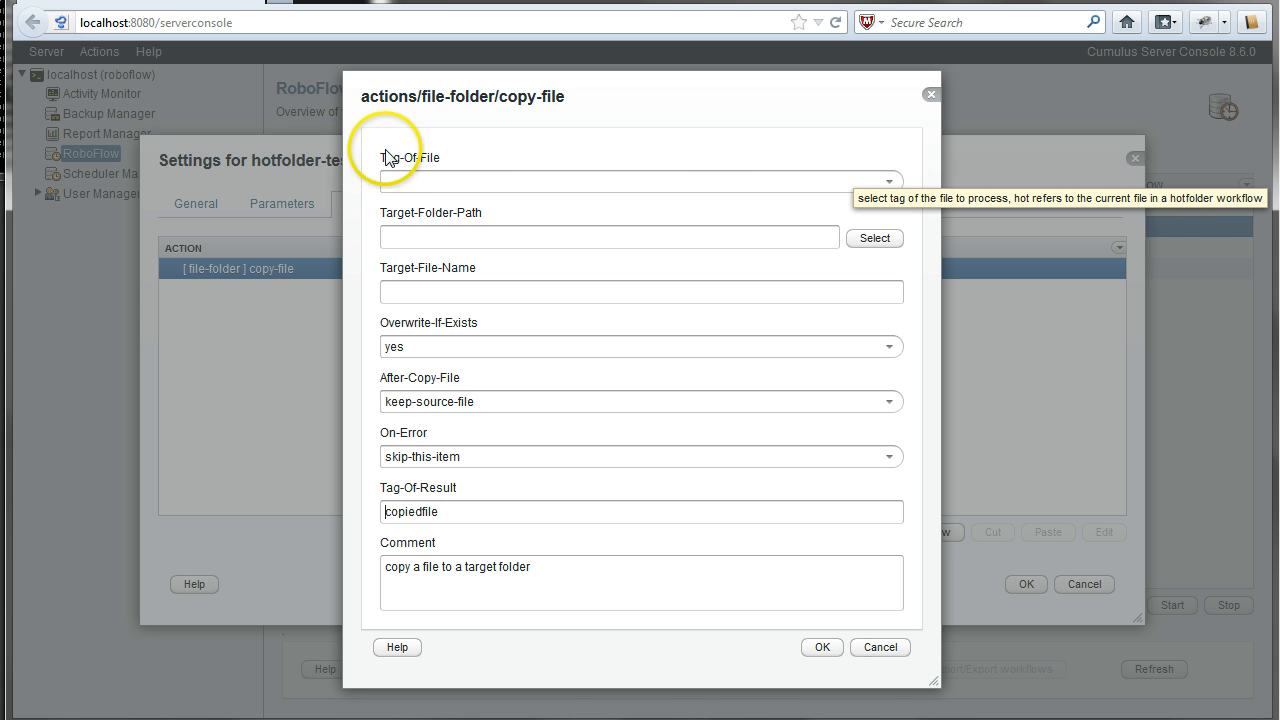
pyautogui.click(888, 180)
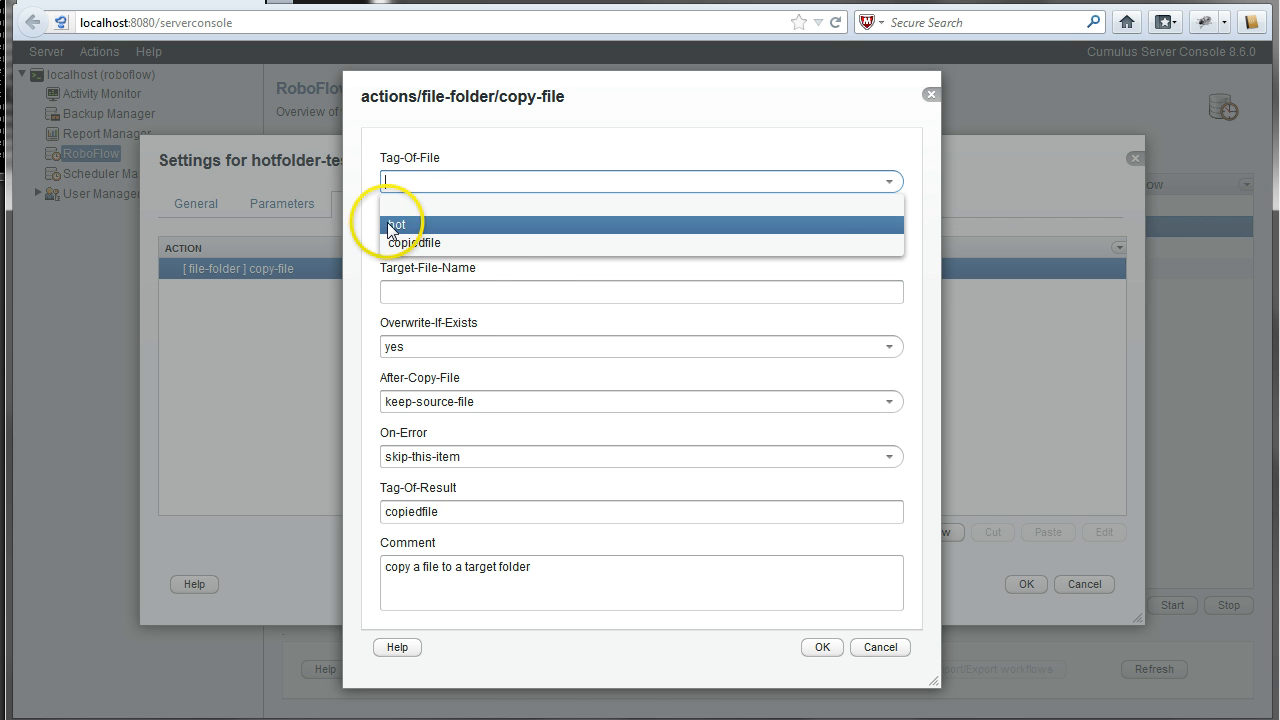
pyautogui.click(396, 224)
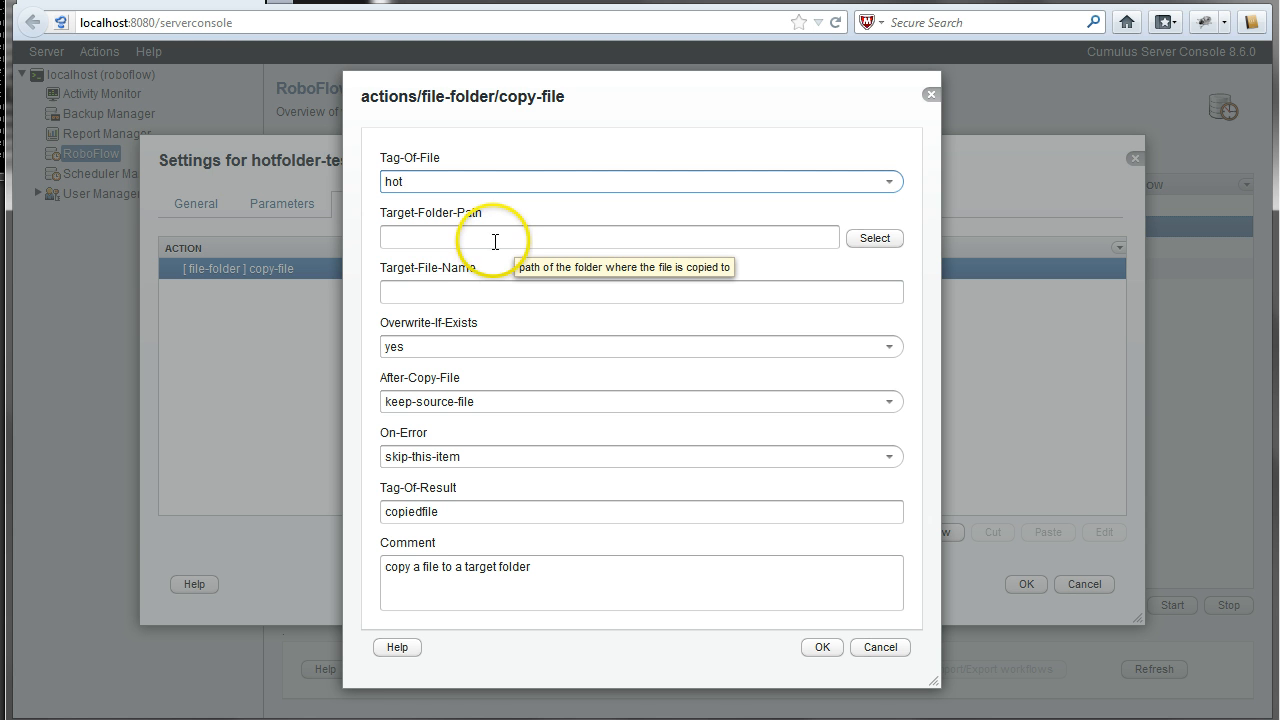
pyautogui.click(870, 239)
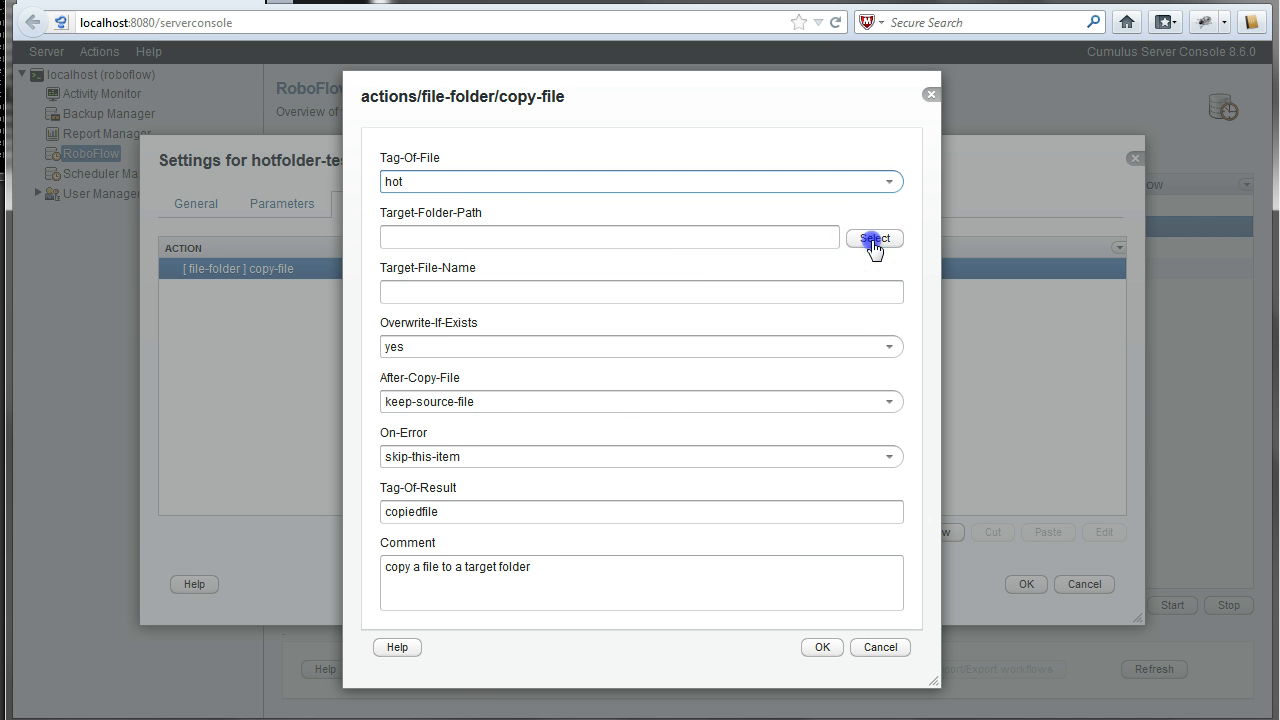
# - Set the copy destination to the targetfolder folder and keep the source file after copying
pyautogui.click(409, 447)
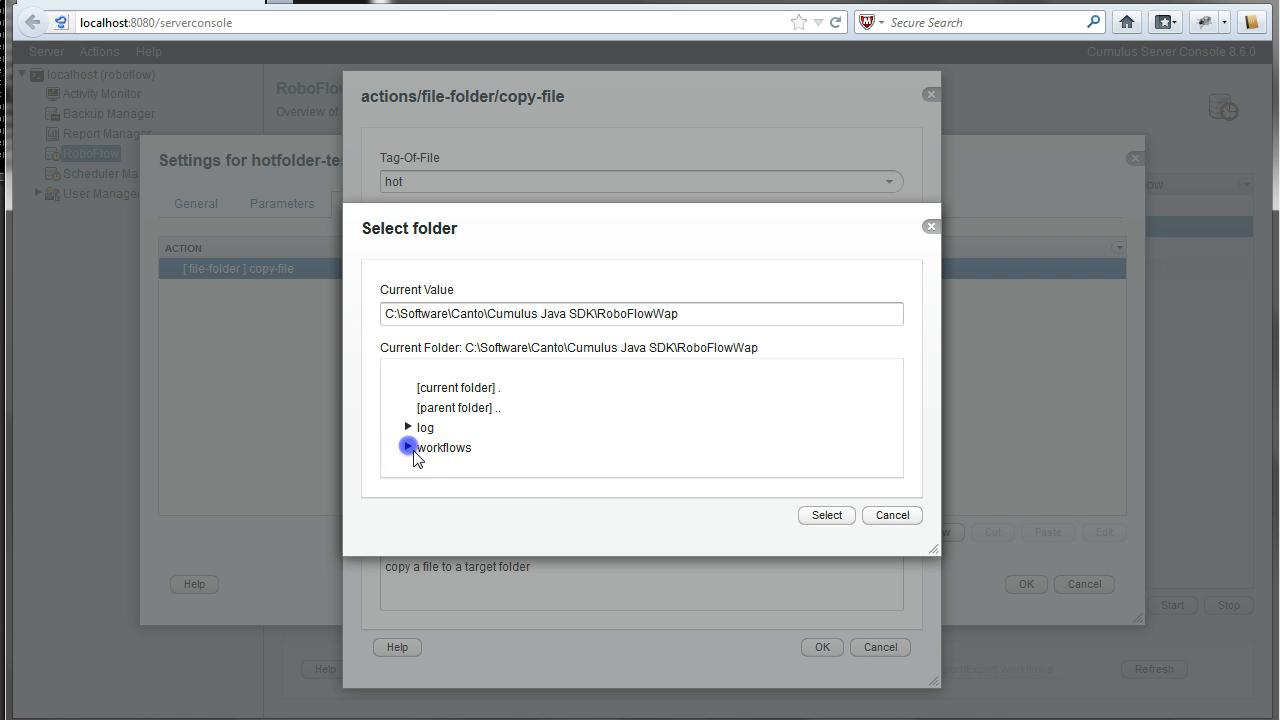
pyautogui.click(460, 496)
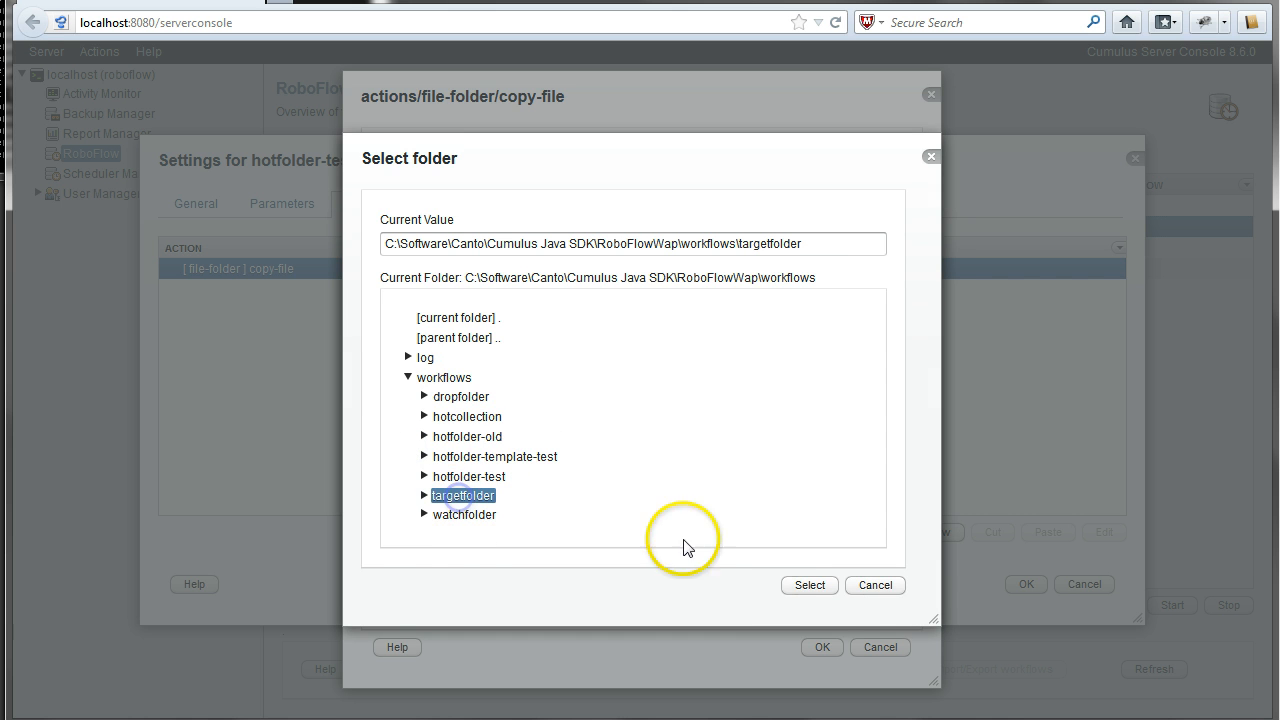
pyautogui.click(796, 591)
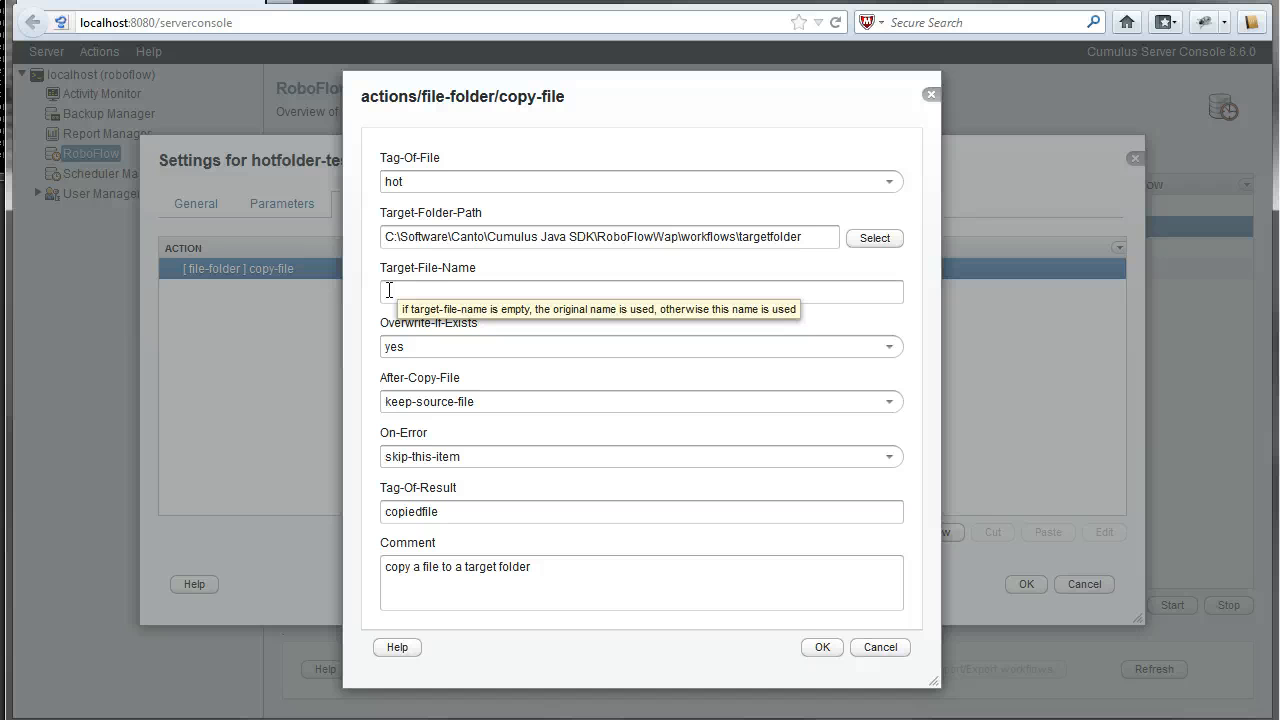
pyautogui.click(404, 348)
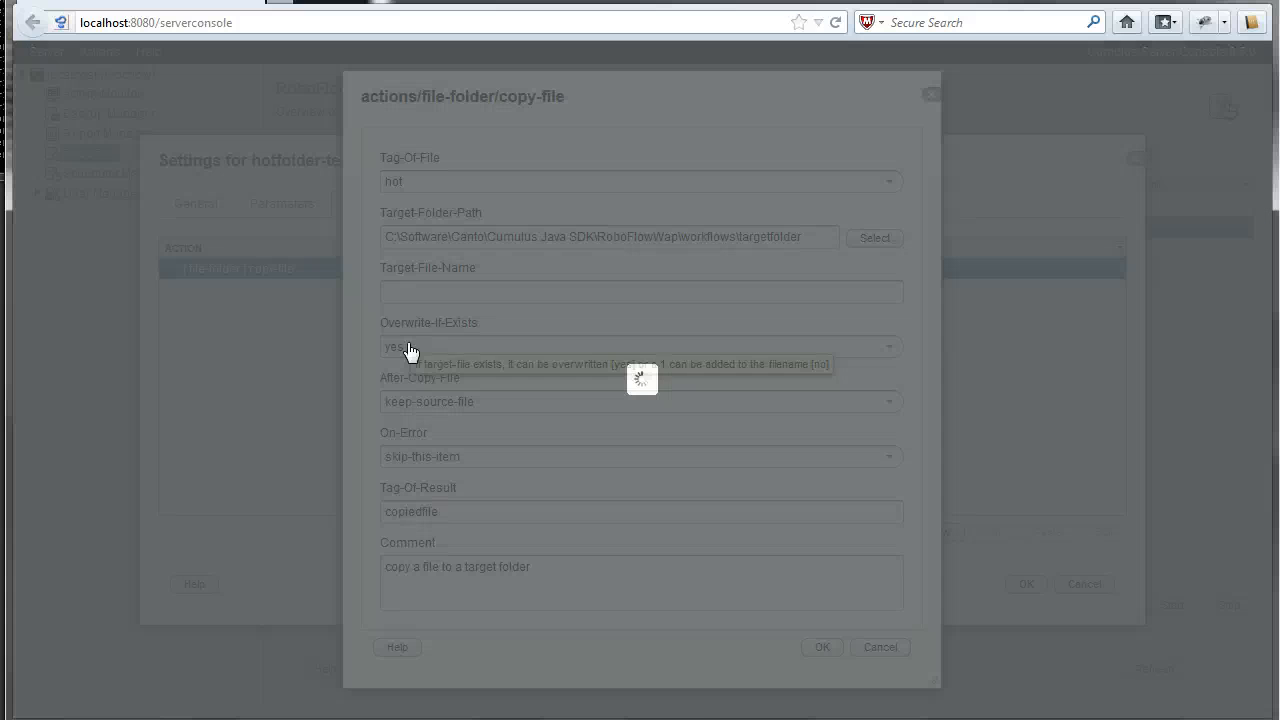
pyautogui.click(405, 403)
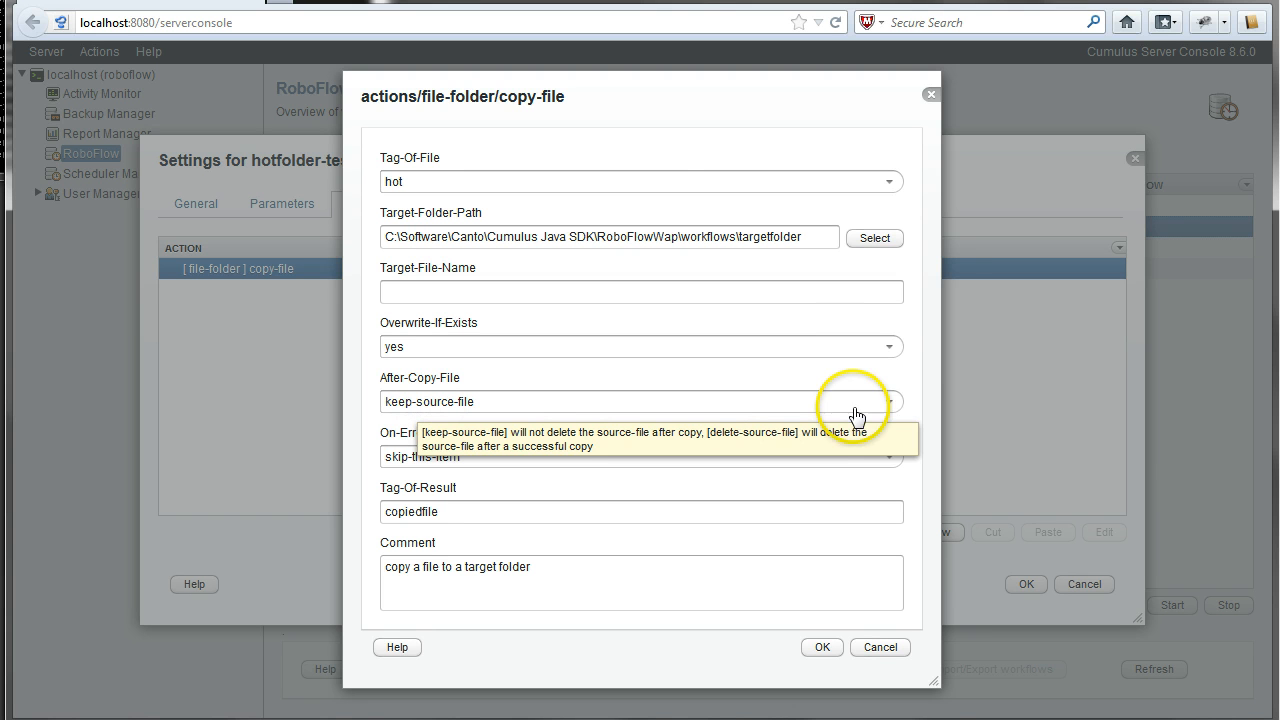
pyautogui.click(888, 403)
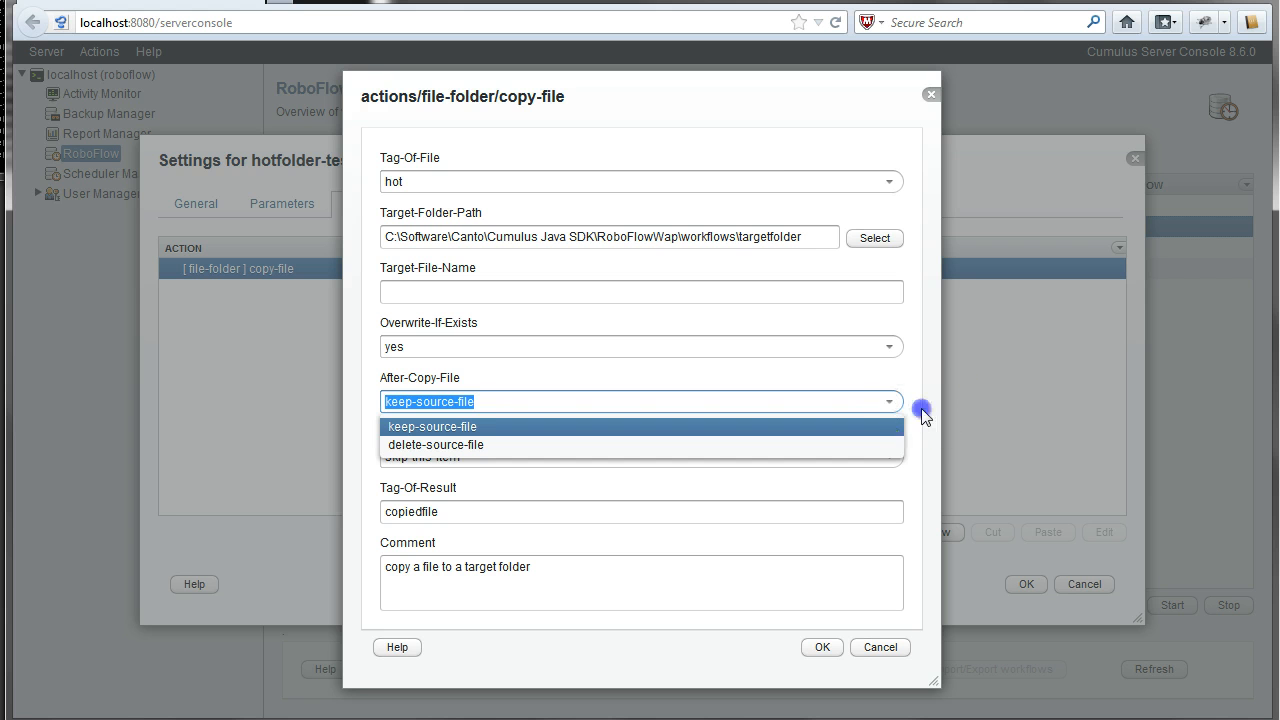
pyautogui.click(918, 409)
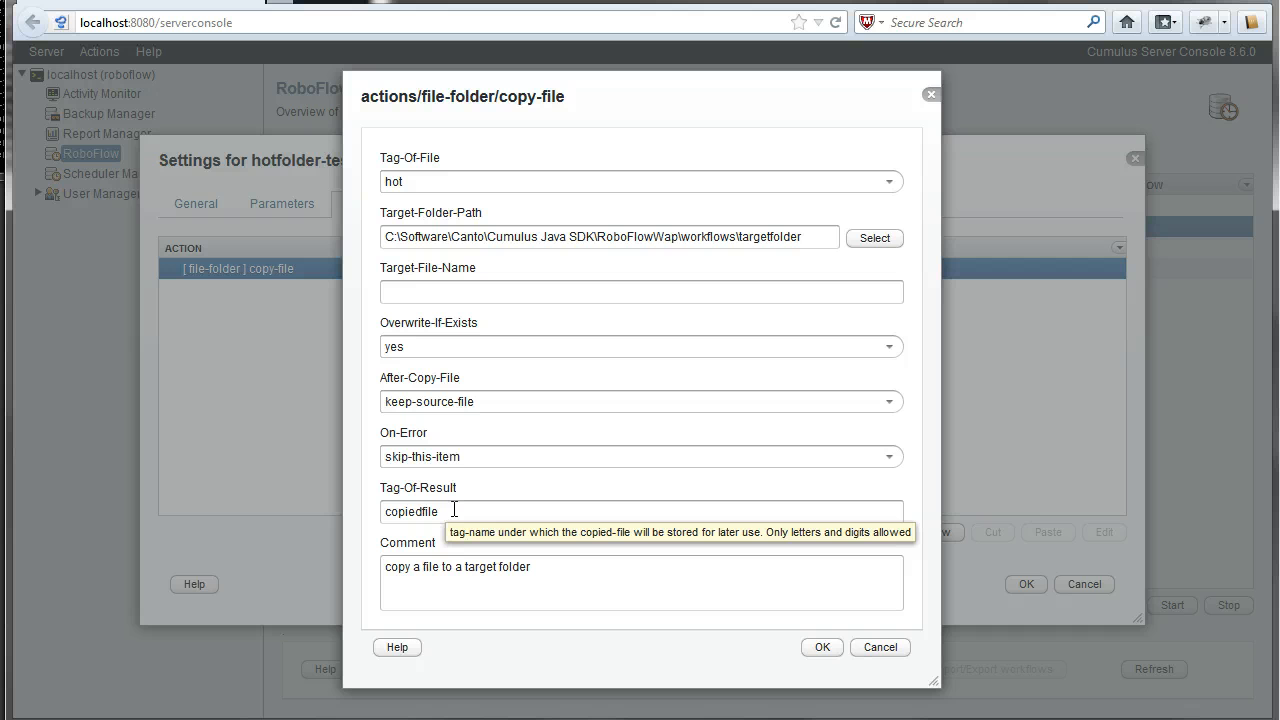
# - Keep copiedfile as the result tag and confirm the copy-file action
pyautogui.click(452, 513)
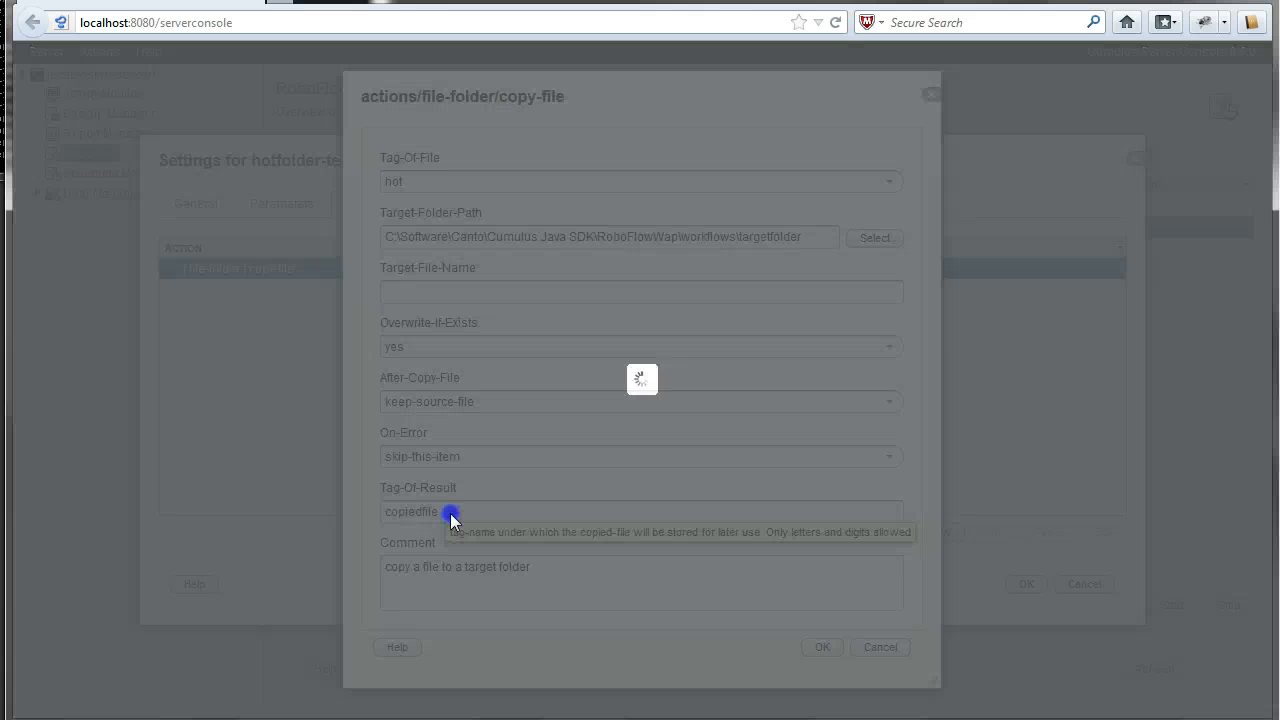
pyautogui.moveTo(375, 512)
pyautogui.mouseDown()
pyautogui.moveTo(483, 515)
pyautogui.moveTo(369, 511)
pyautogui.mouseUp()
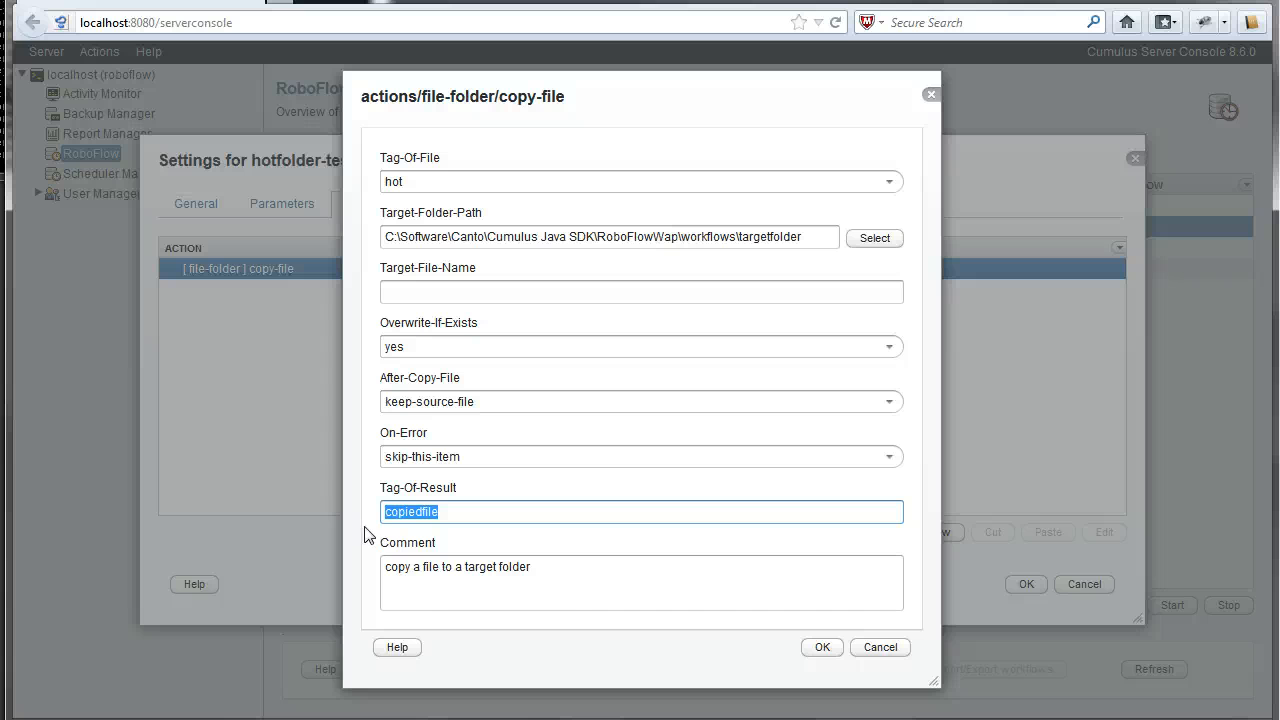
pyautogui.click(822, 648)
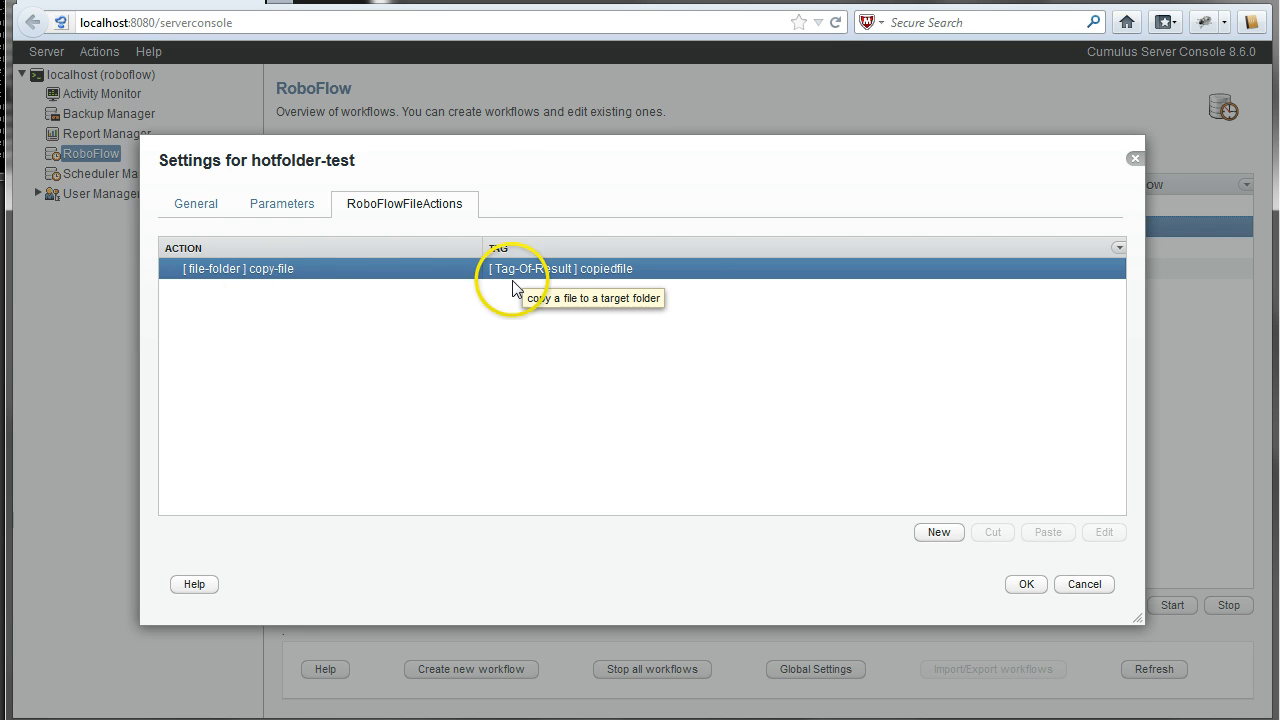
# - Add a cumulus open-catalog action after copy-file
pyautogui.click(939, 534)
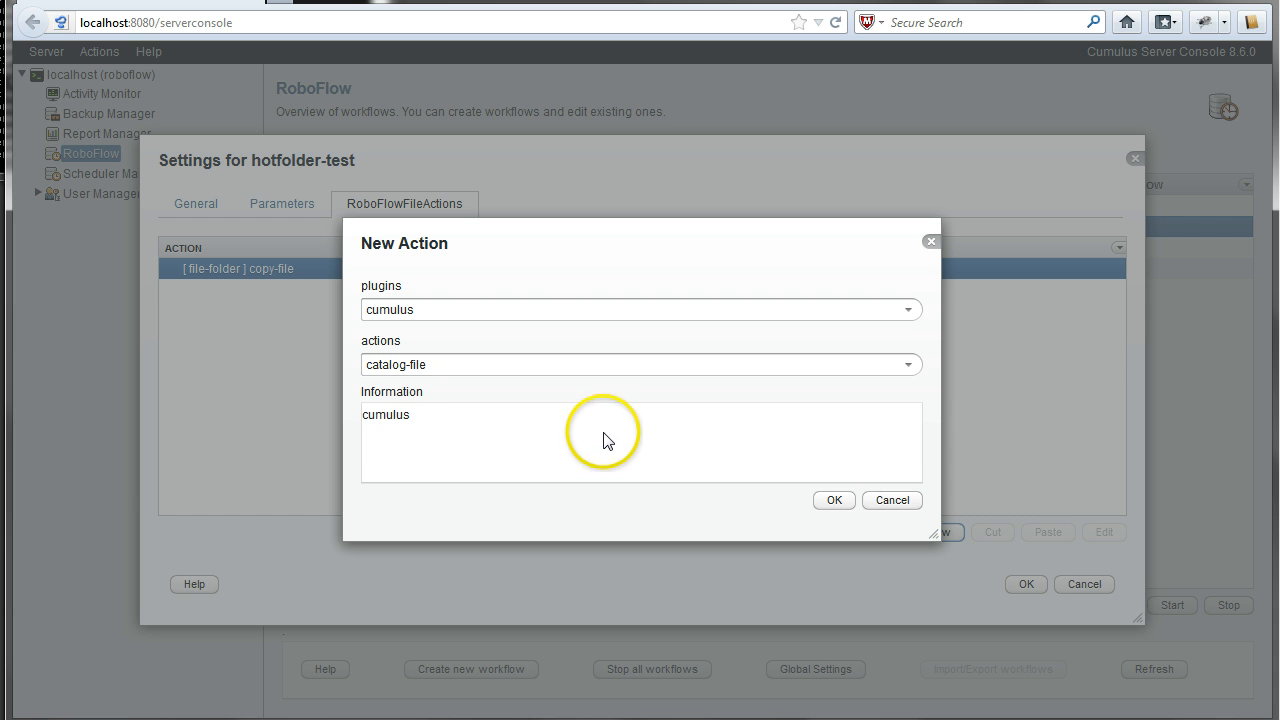
pyautogui.click(437, 372)
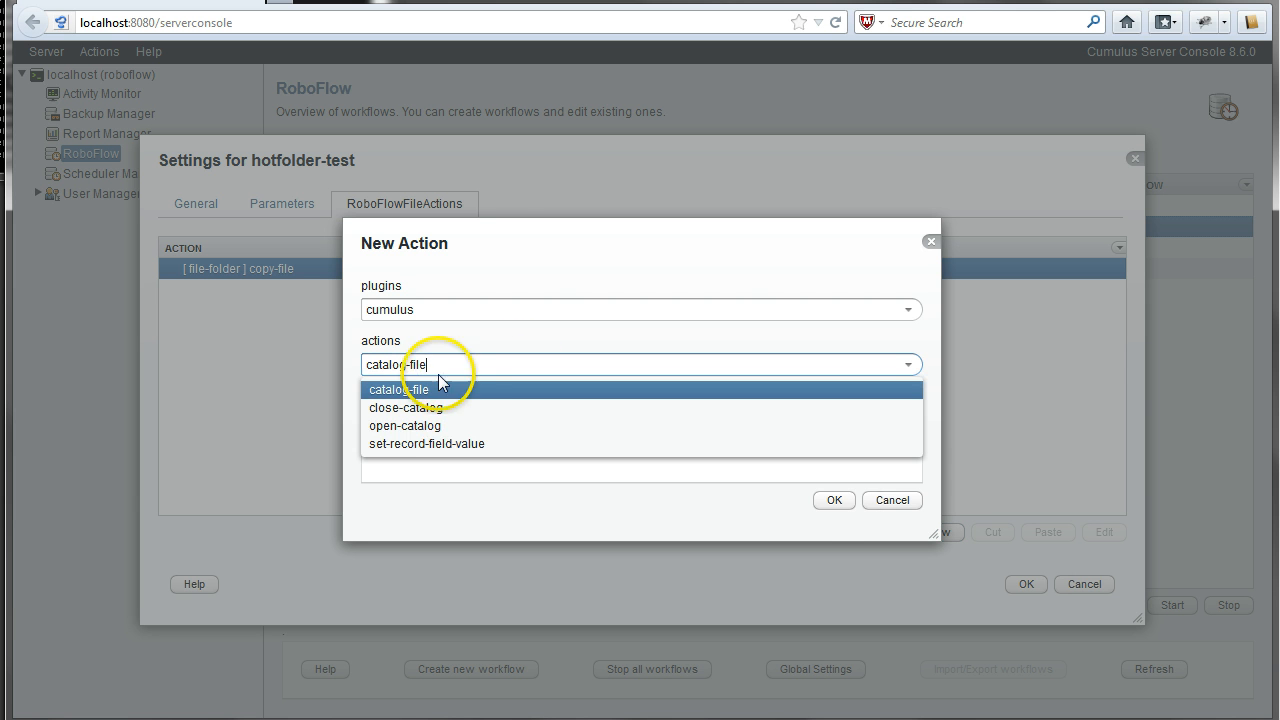
pyautogui.click(439, 426)
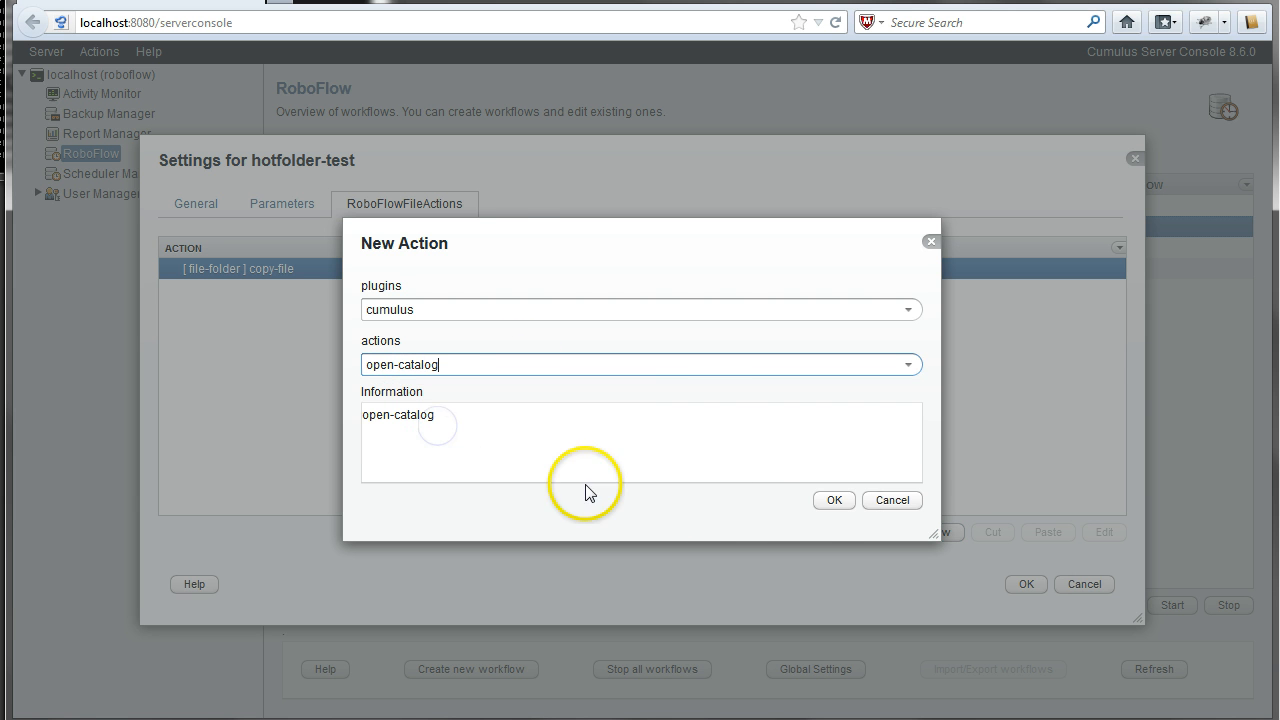
pyautogui.click(825, 501)
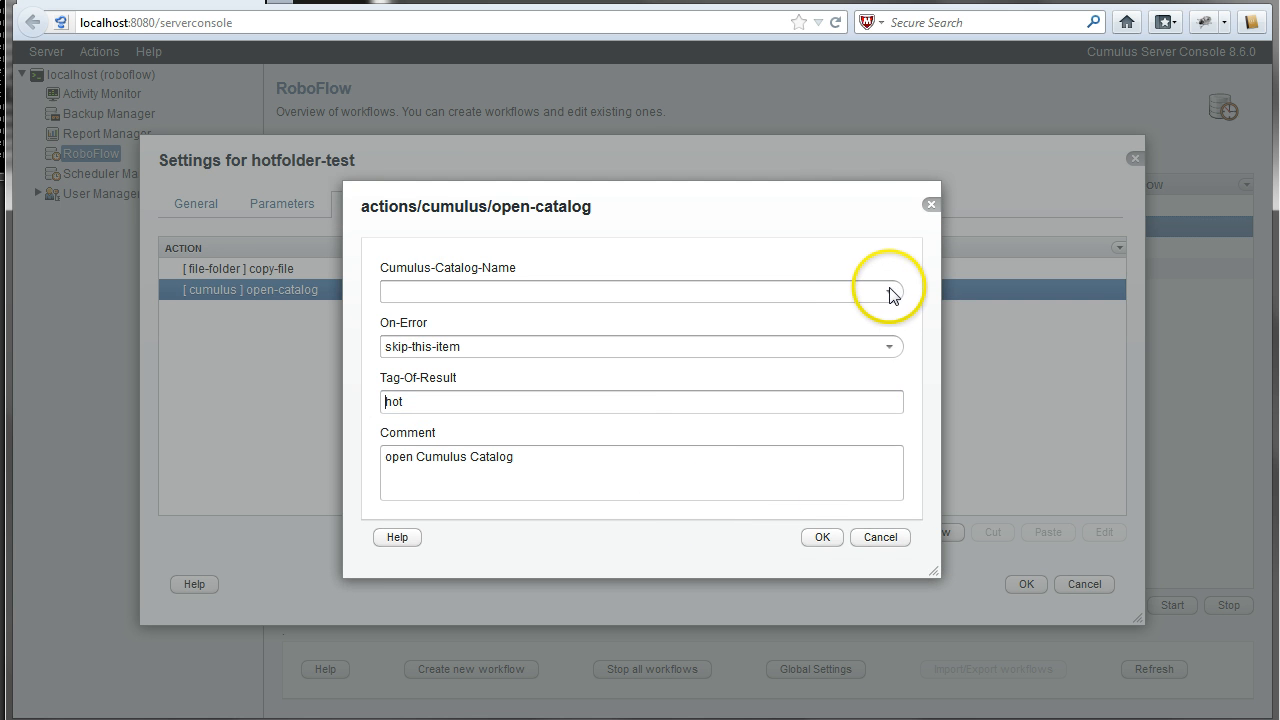
# - Choose Sample Catalog and replace the 'hot' result tag with 'sample'
pyautogui.click(889, 293)
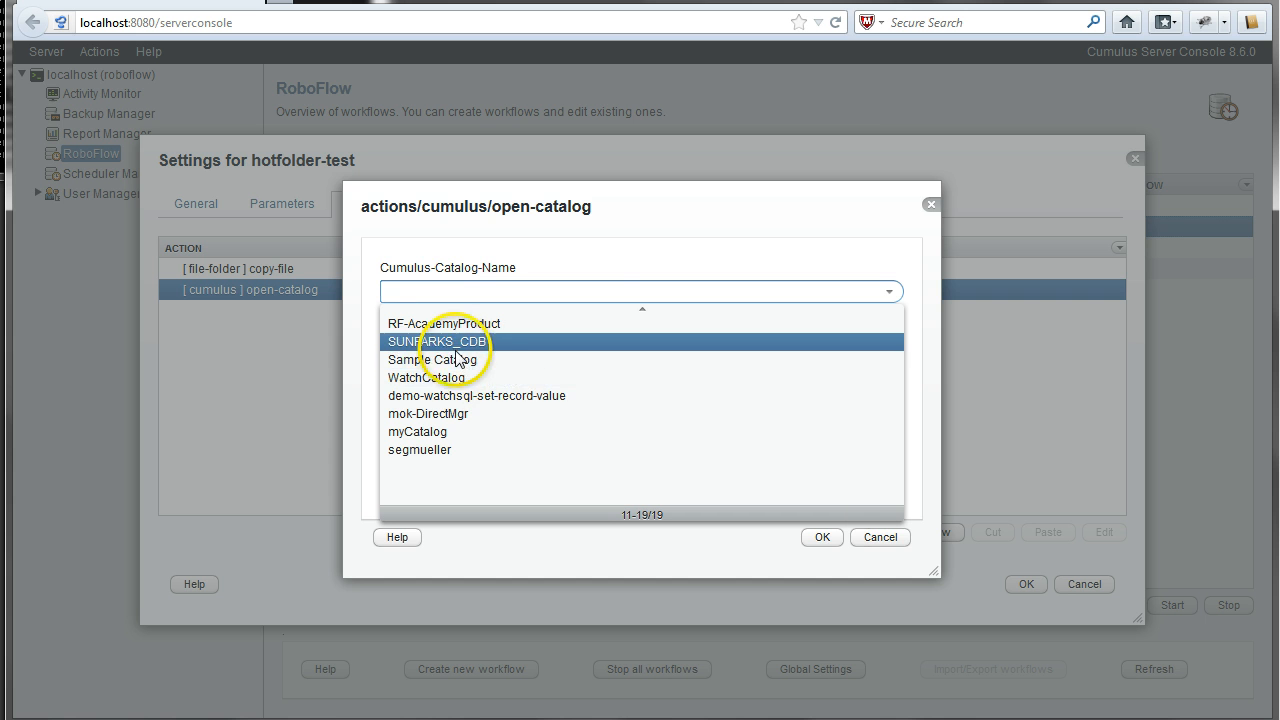
pyautogui.click(458, 360)
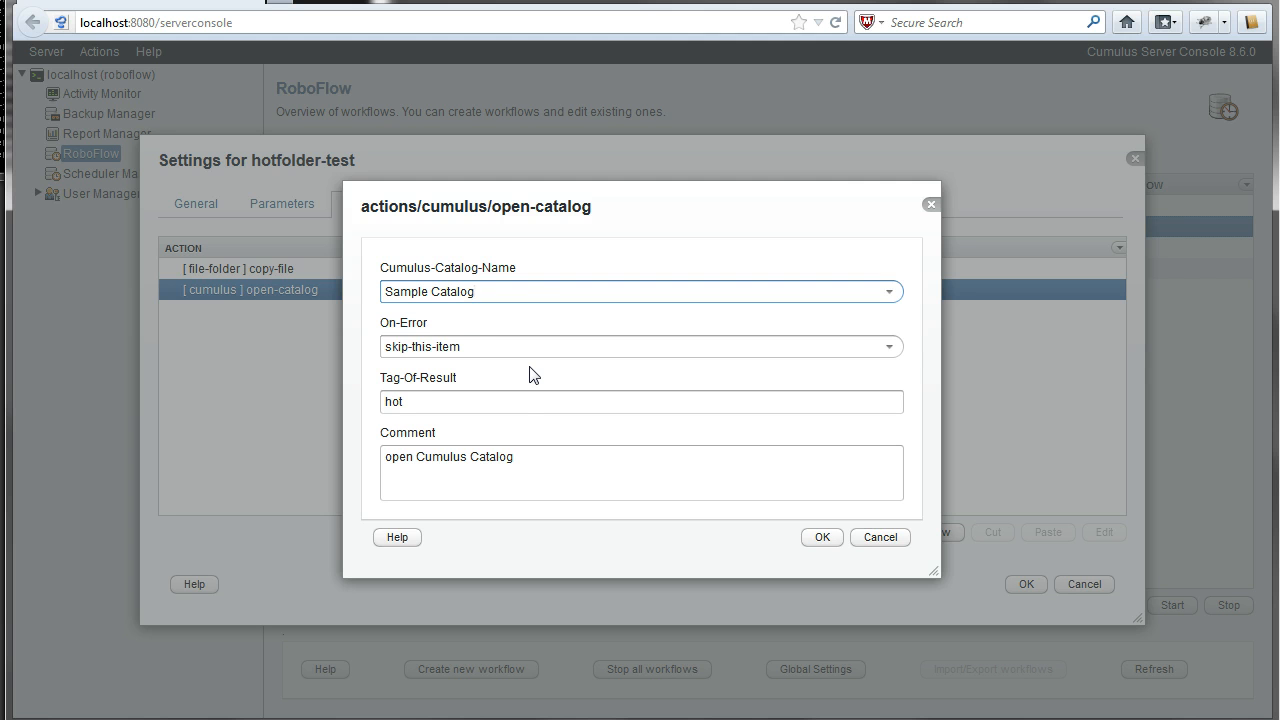
pyautogui.click(410, 401)
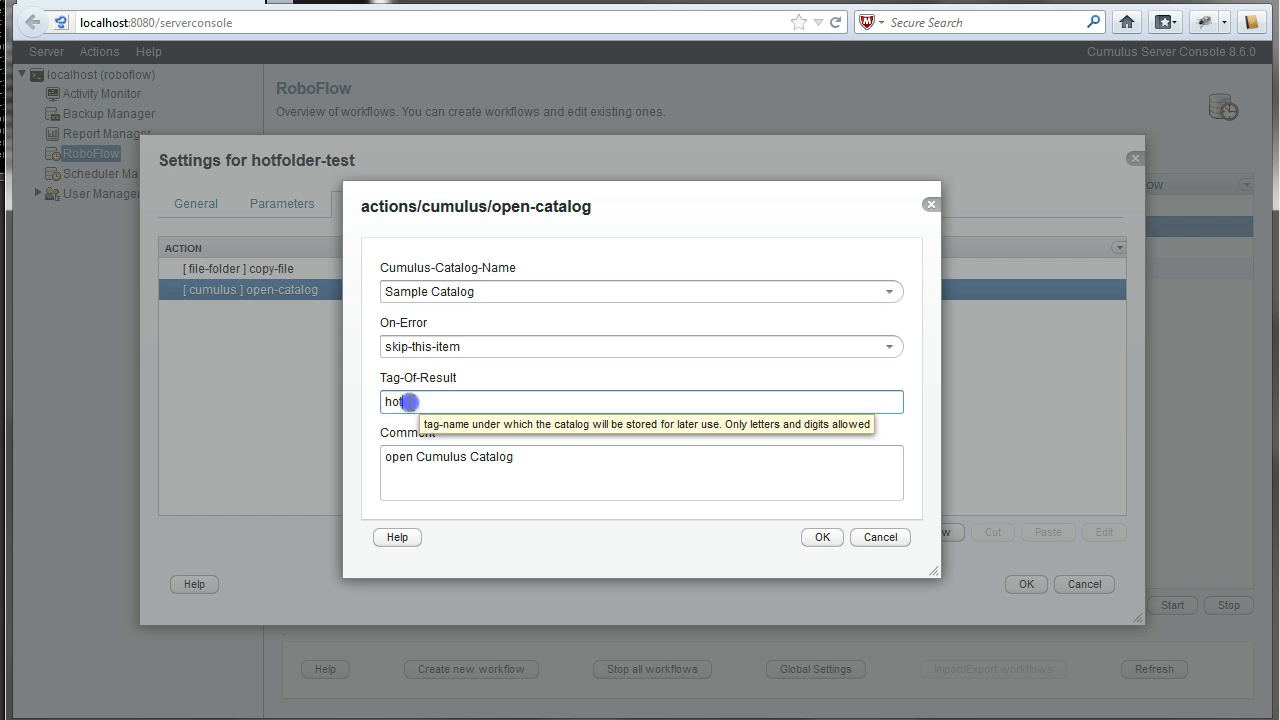
pyautogui.moveTo(410, 401); pyautogui.dragTo(372, 415)
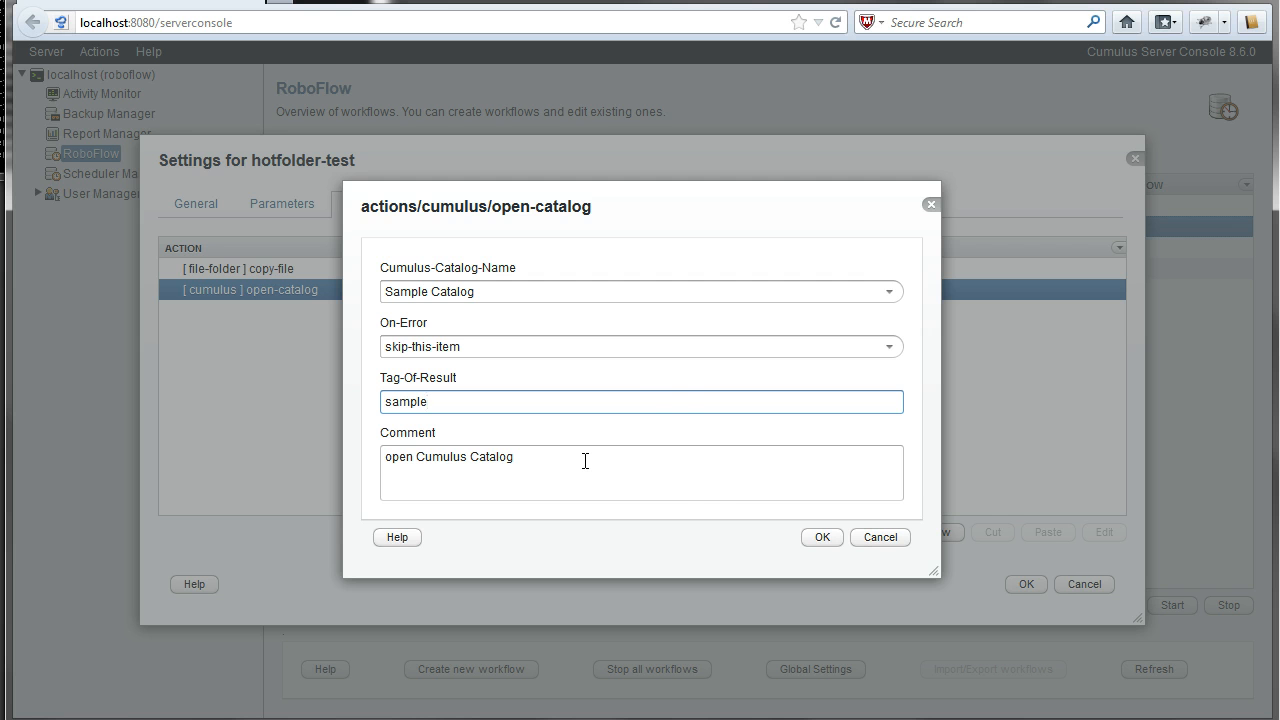
pyautogui.click(818, 539)
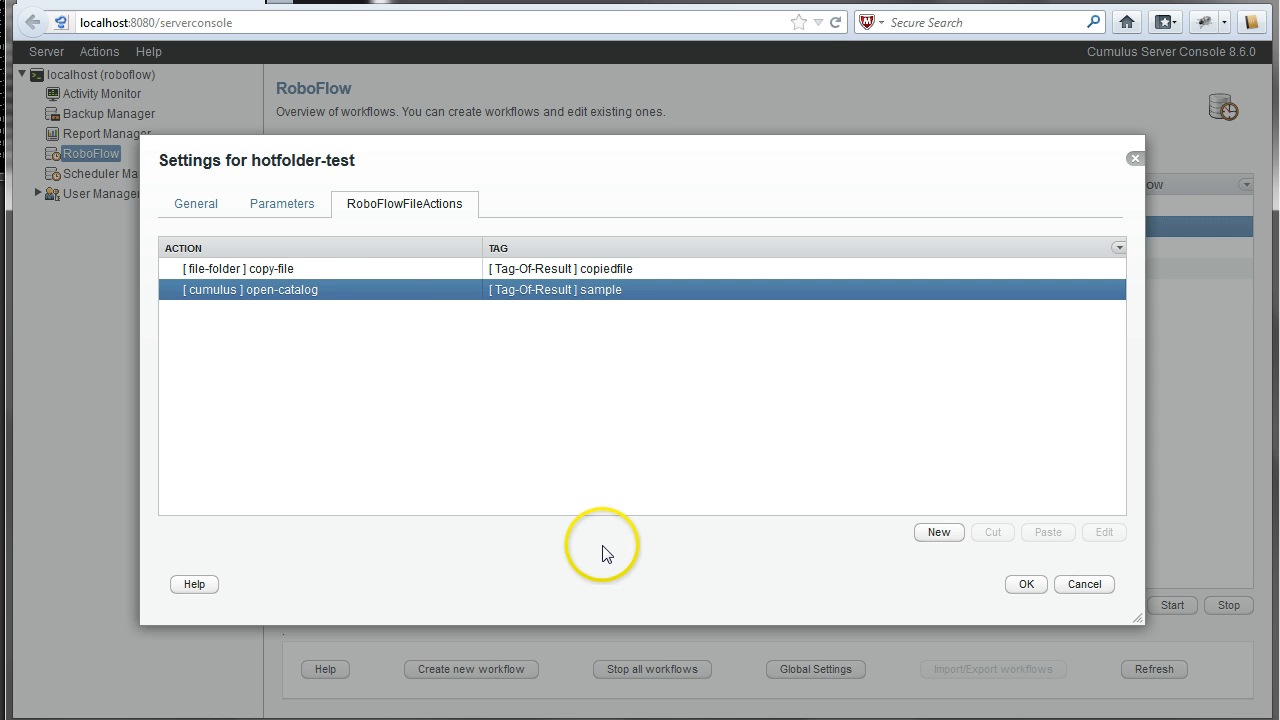
# - Add a cumulus catalog-file action right after the open-catalog action
pyautogui.click(274, 269)
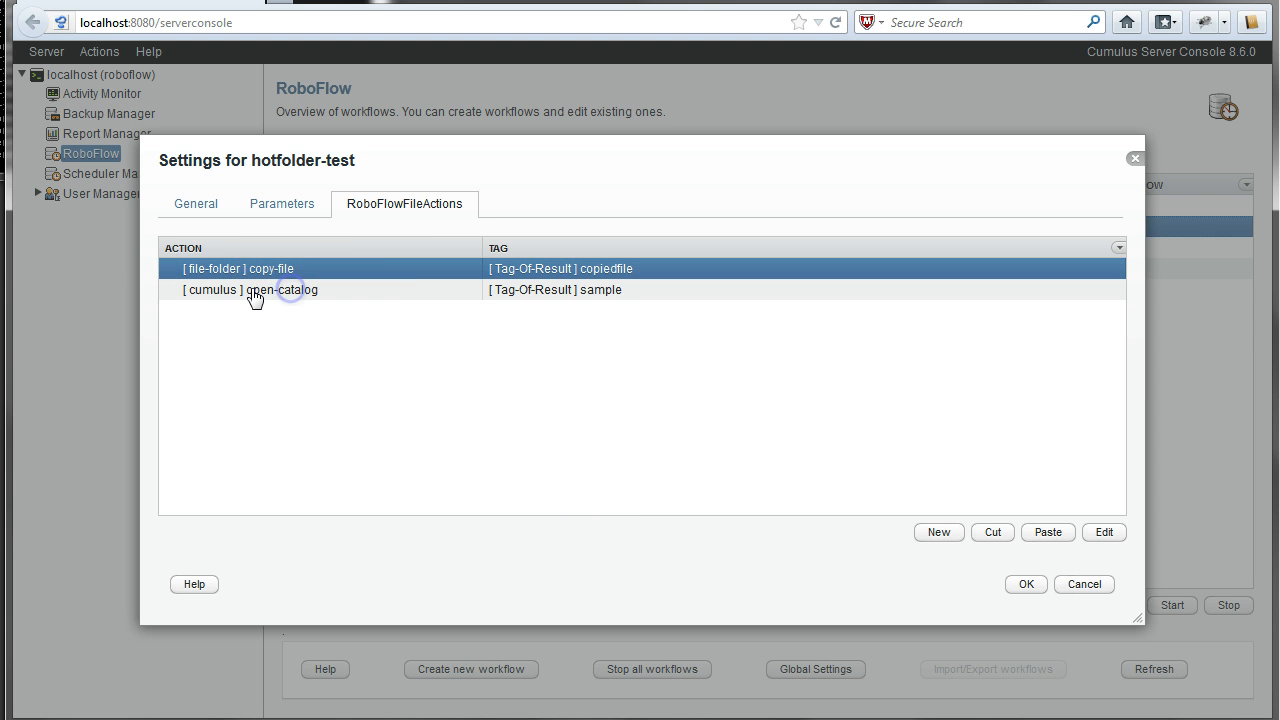
pyautogui.click(283, 268)
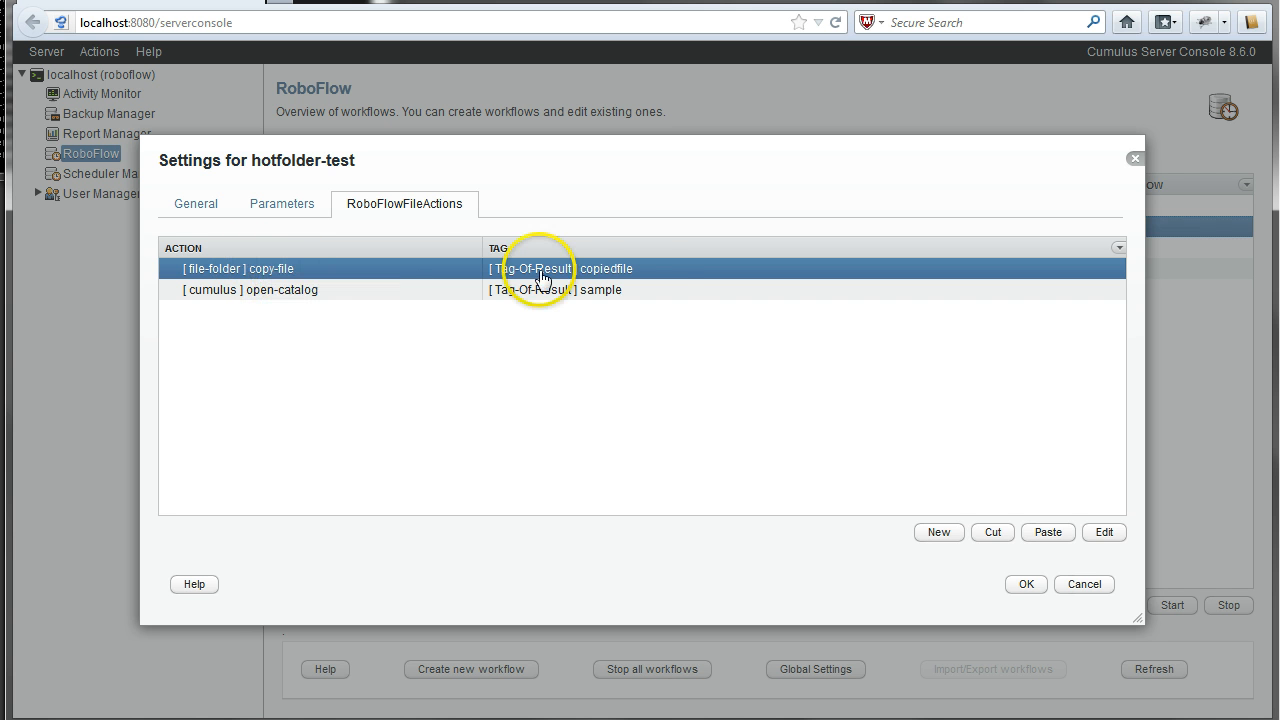
pyautogui.click(268, 292)
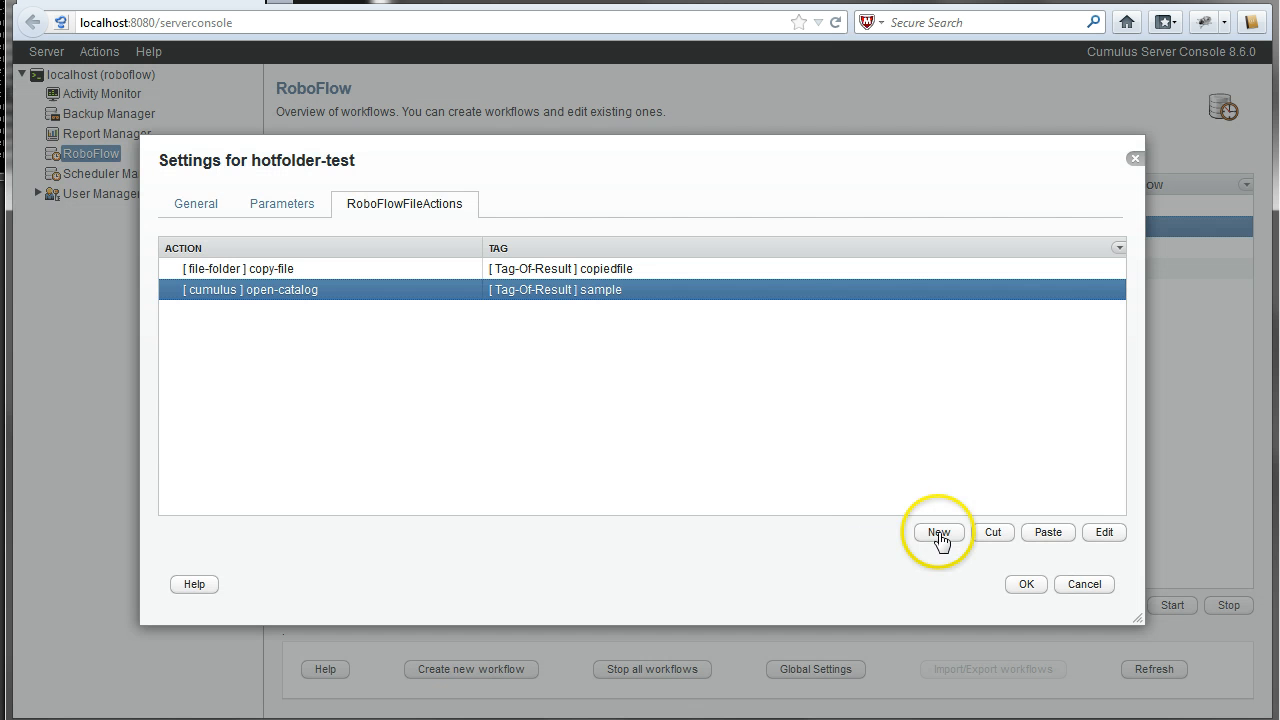
pyautogui.click(940, 540)
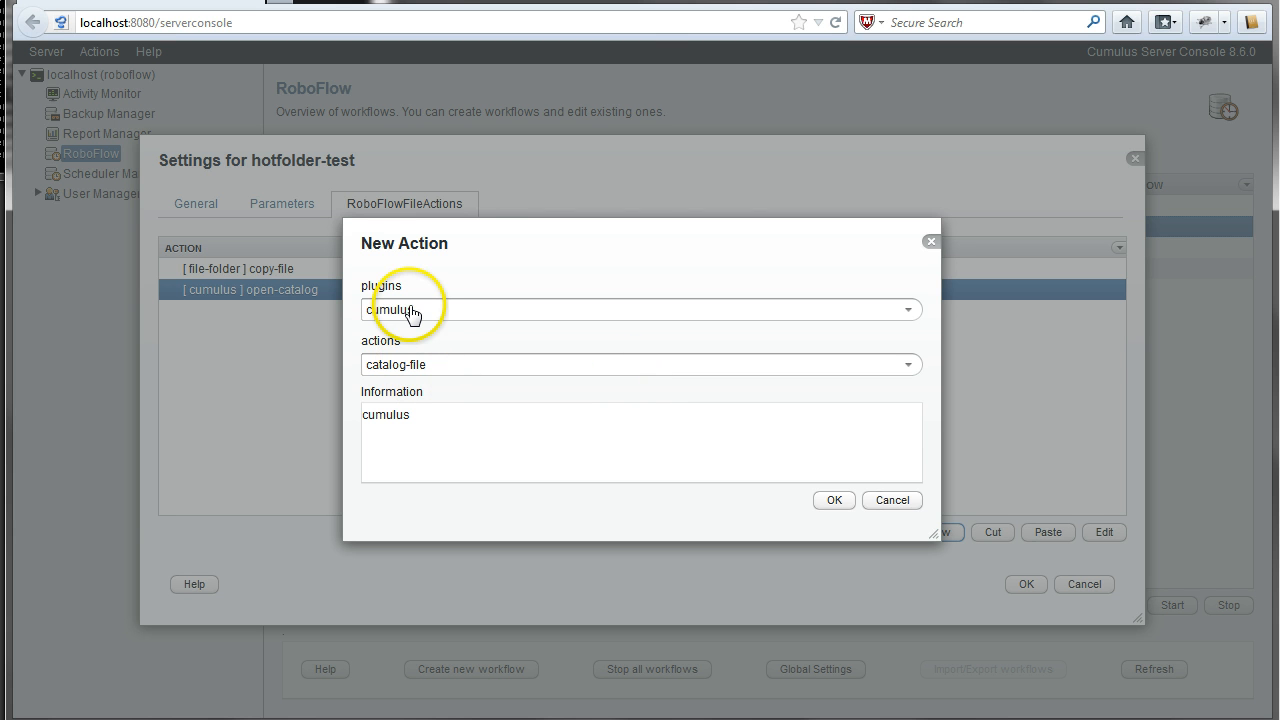
pyautogui.click(448, 366)
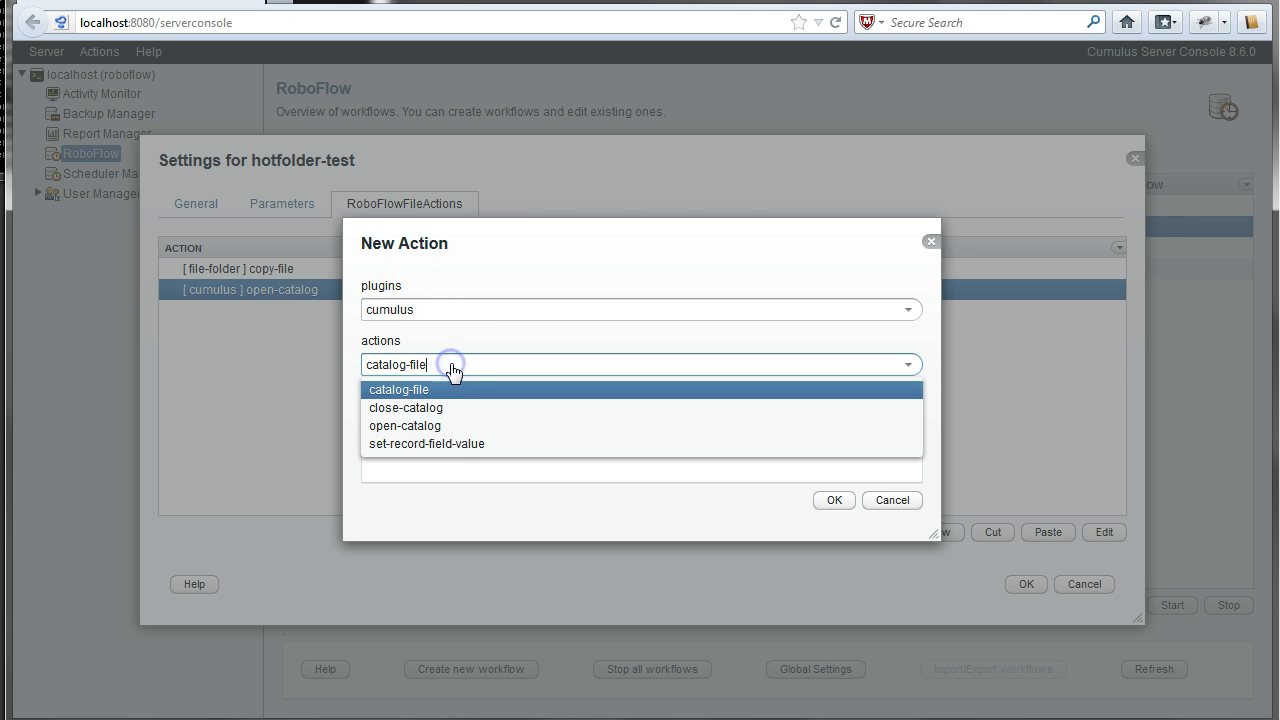
pyautogui.click(449, 365)
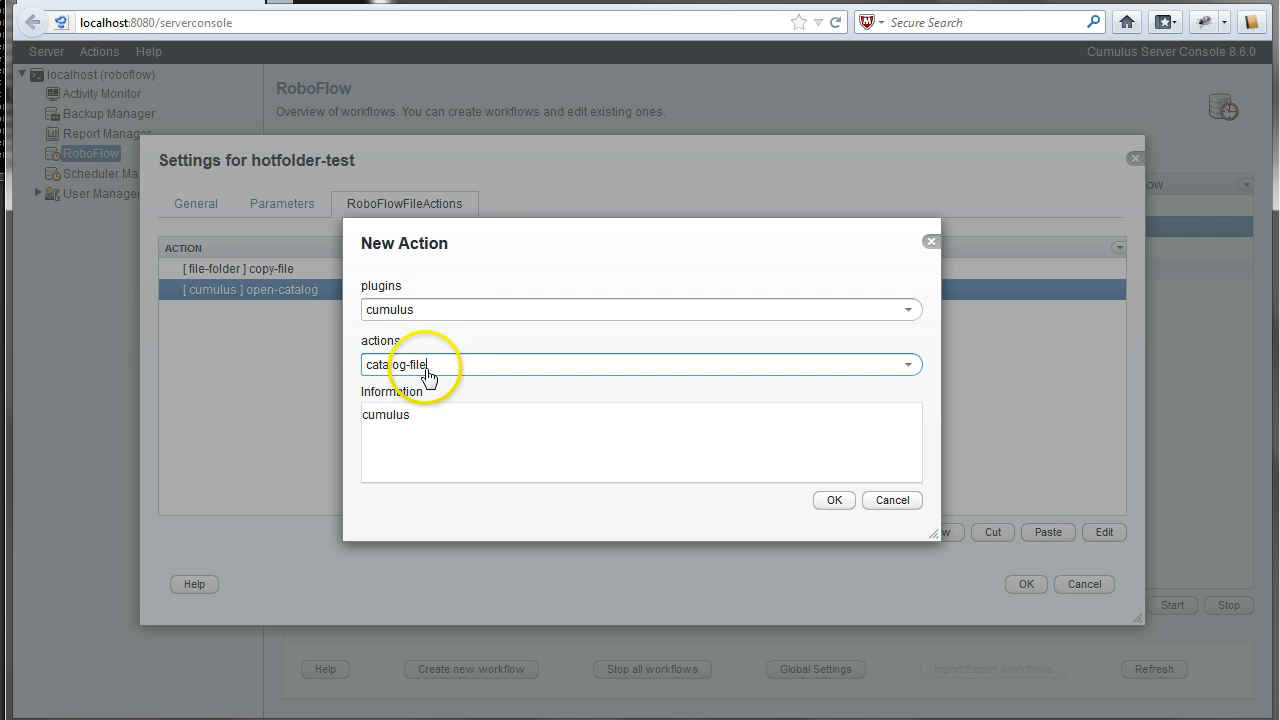
pyautogui.click(833, 500)
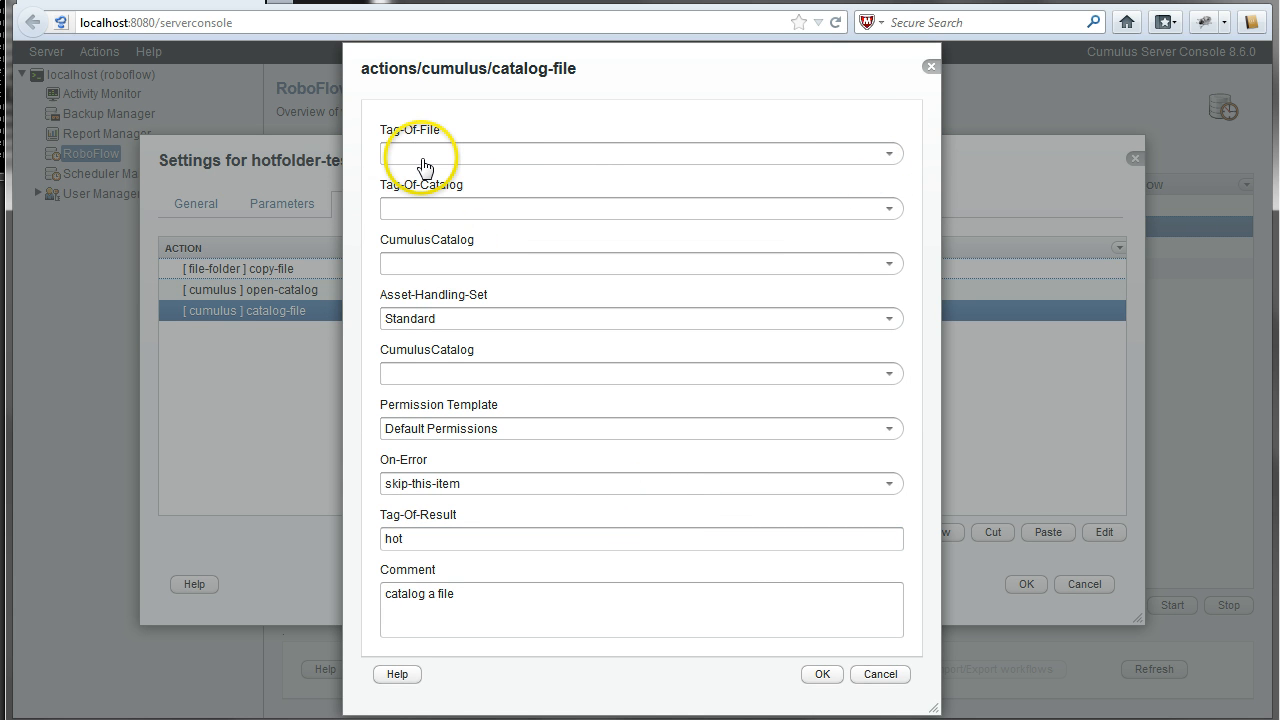
# - Set Tag-Of-File to copiedfile and Tag-Of-Catalog to sample
pyautogui.click(891, 154)
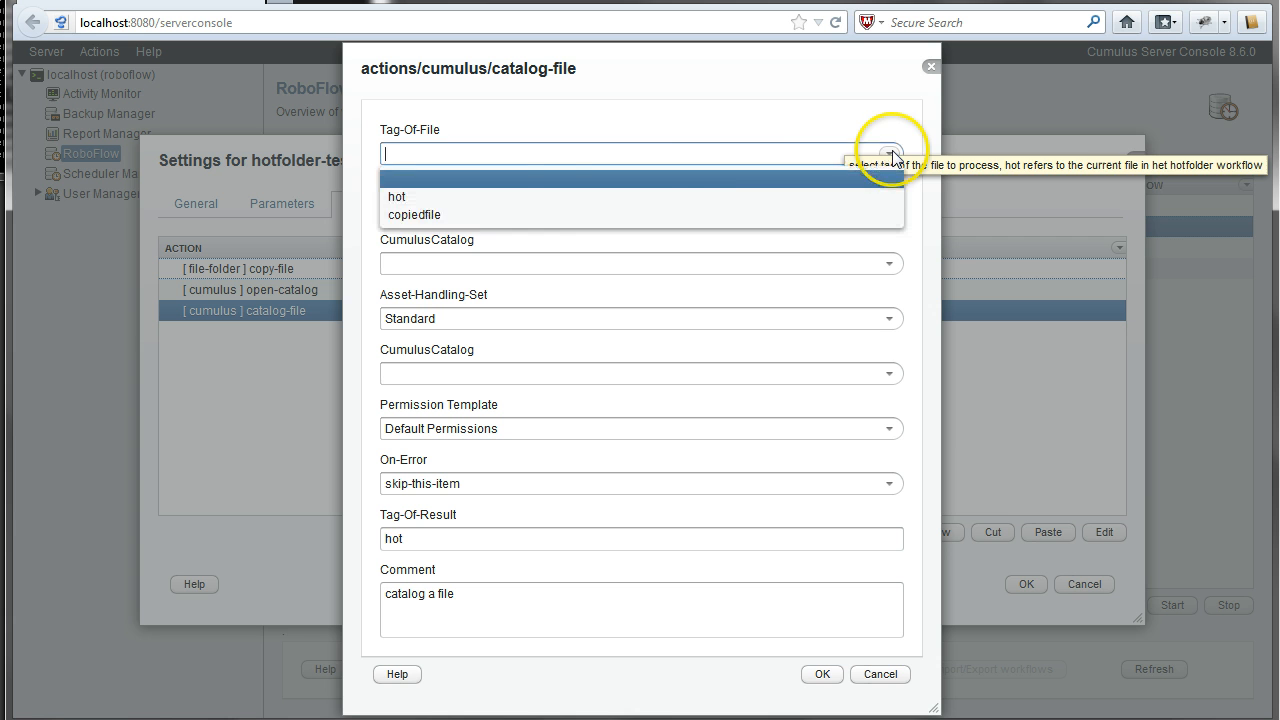
pyautogui.click(472, 218)
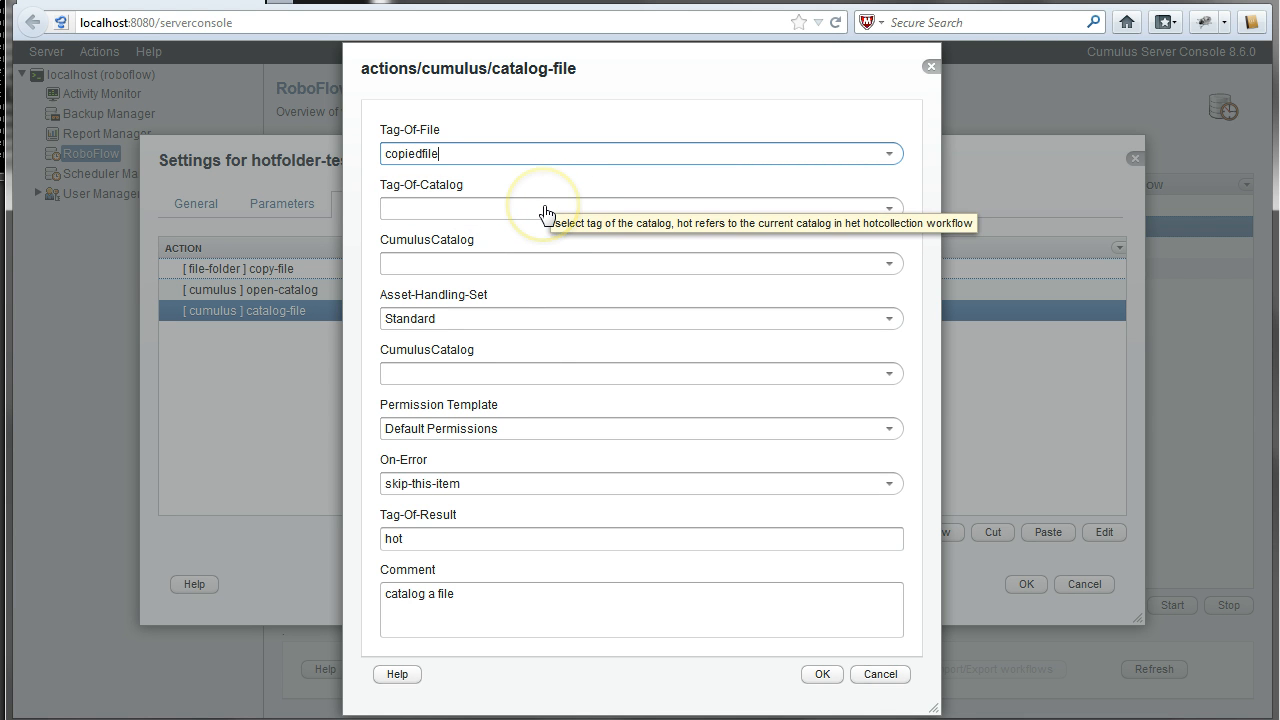
pyautogui.click(546, 212)
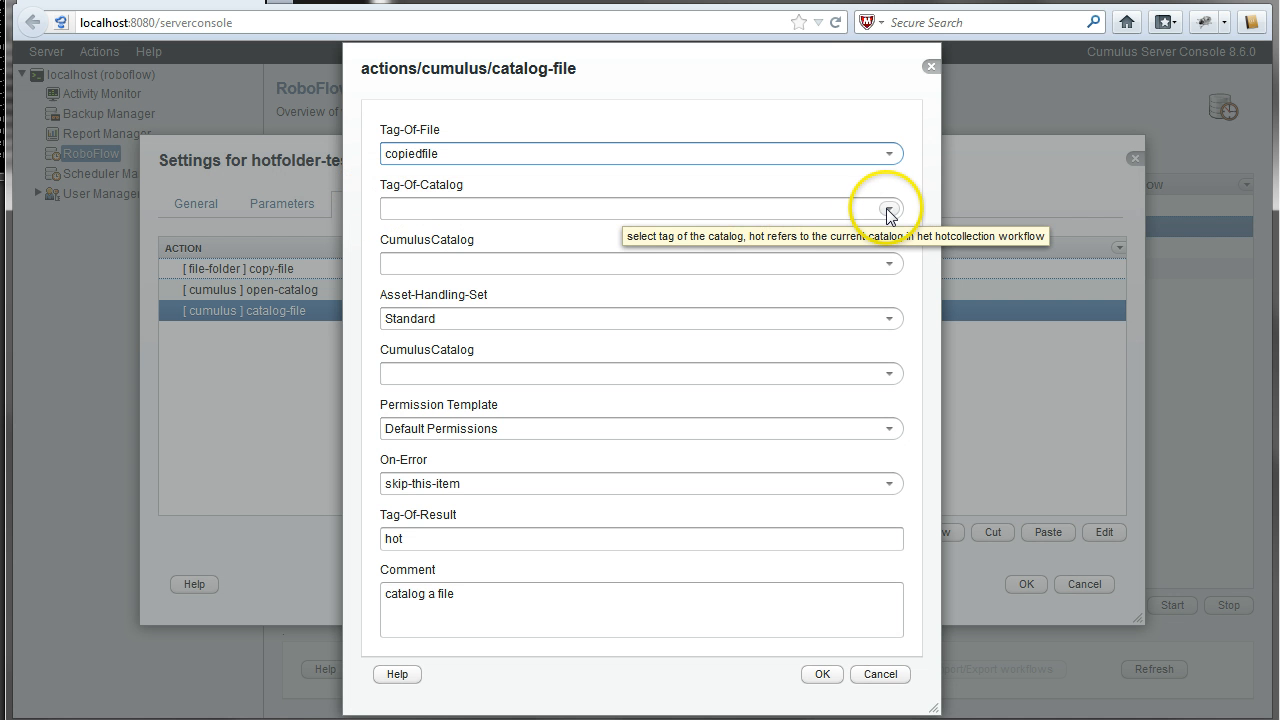
pyautogui.click(887, 210)
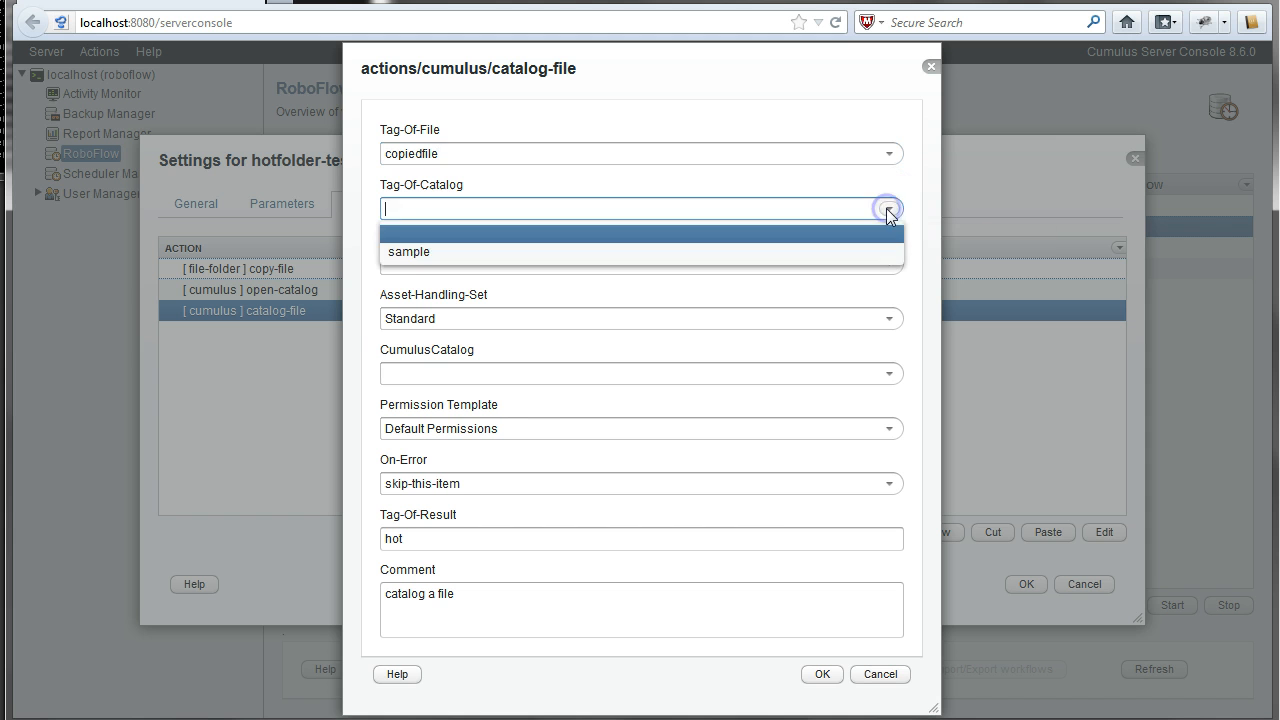
pyautogui.click(408, 254)
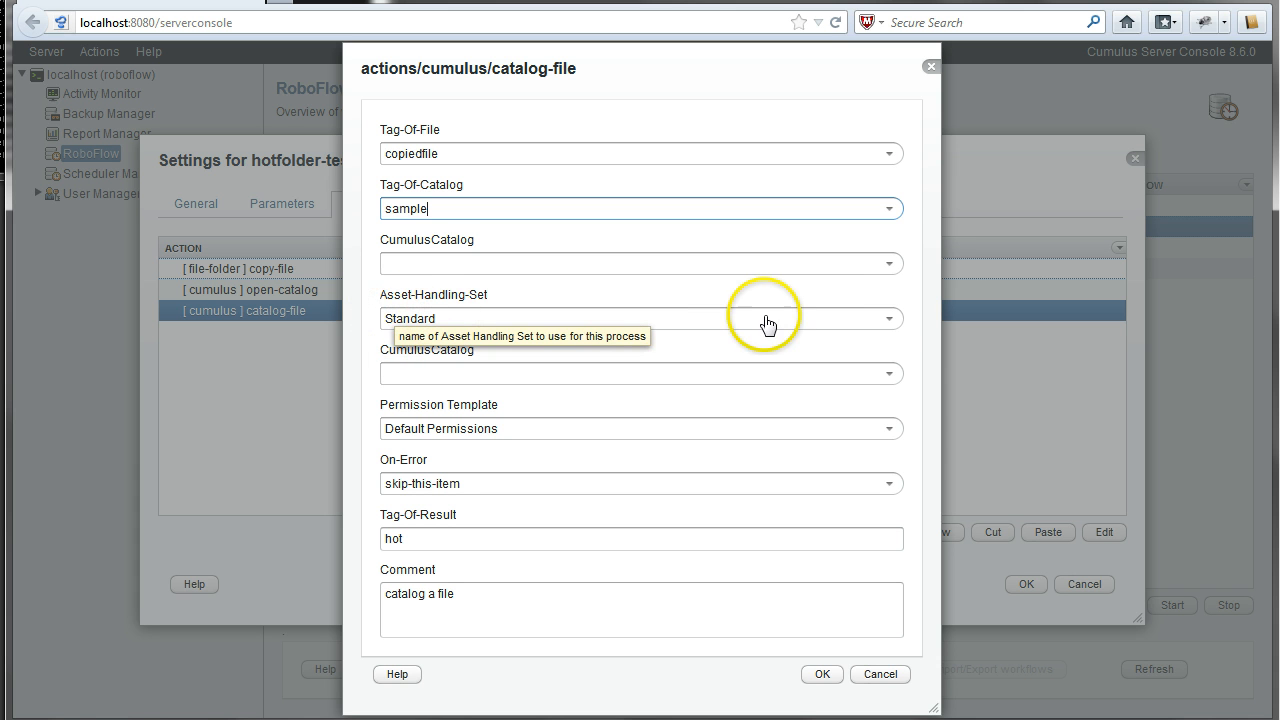
# - Keep the Standard asset handling set and replace the 'hot' result tag with 'newrecord'
pyautogui.click(889, 318)
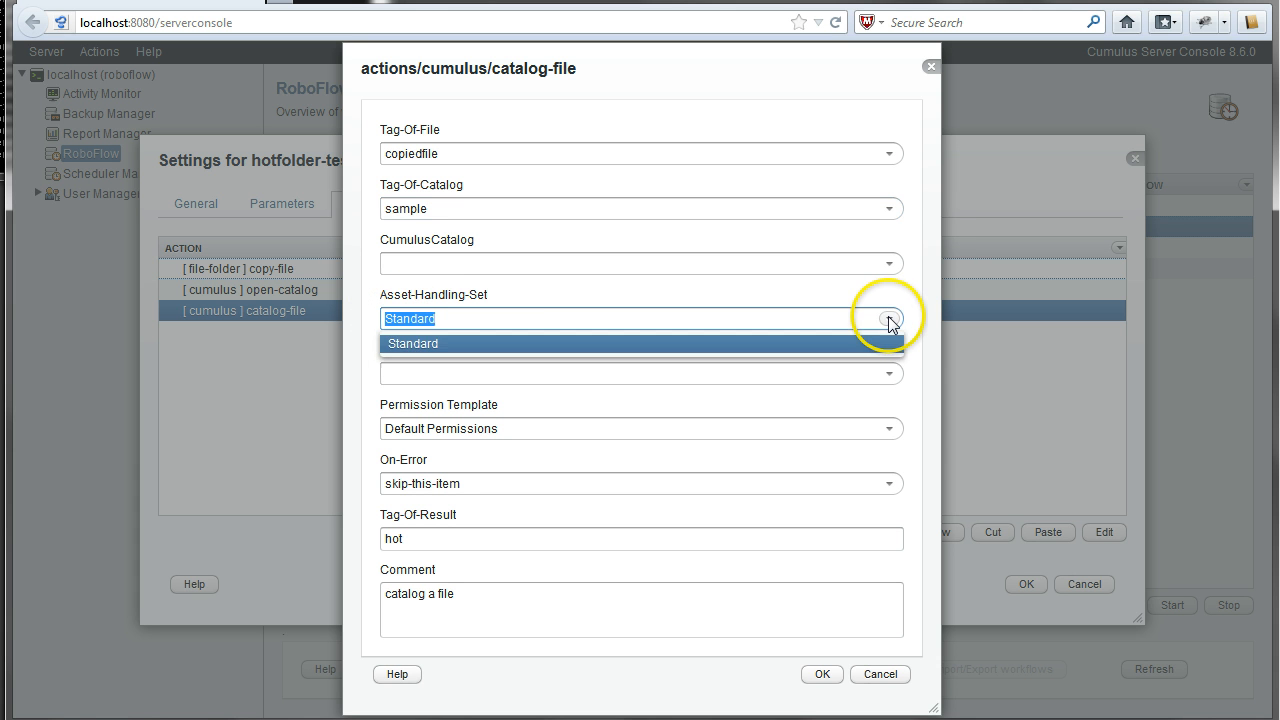
pyautogui.click(887, 319)
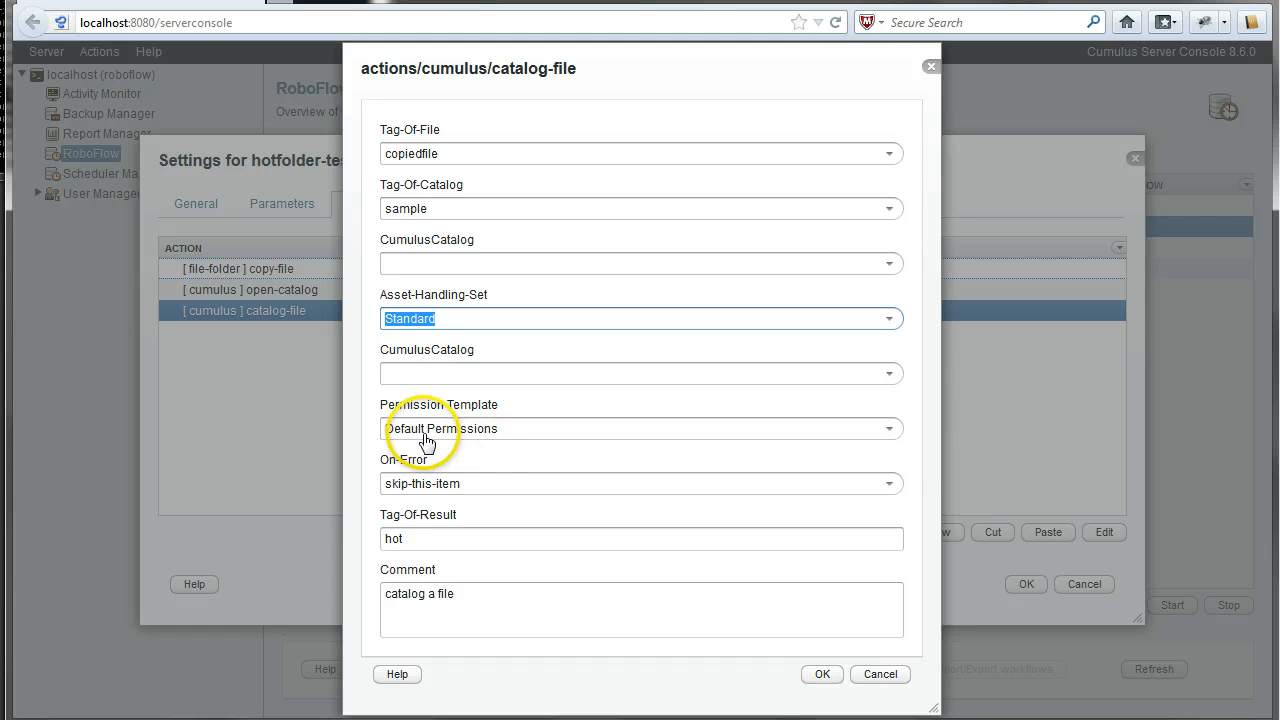
pyautogui.moveTo(427, 441)
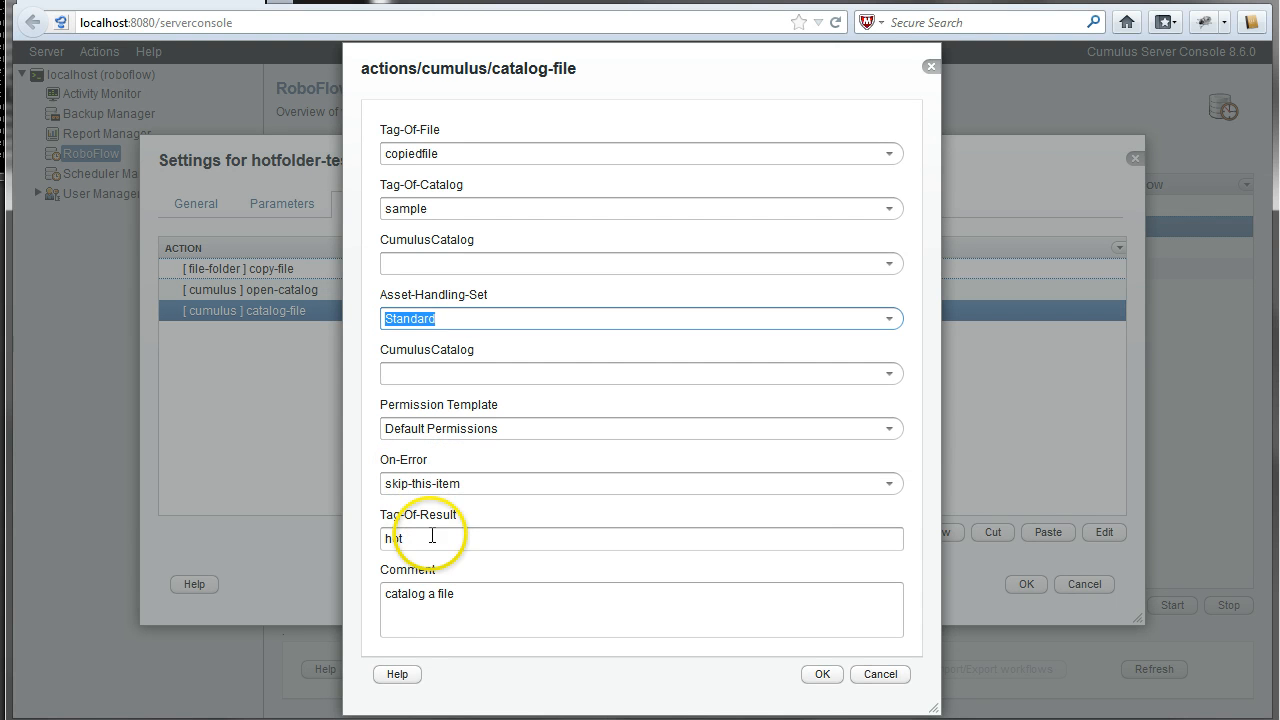
pyautogui.moveTo(425, 538)
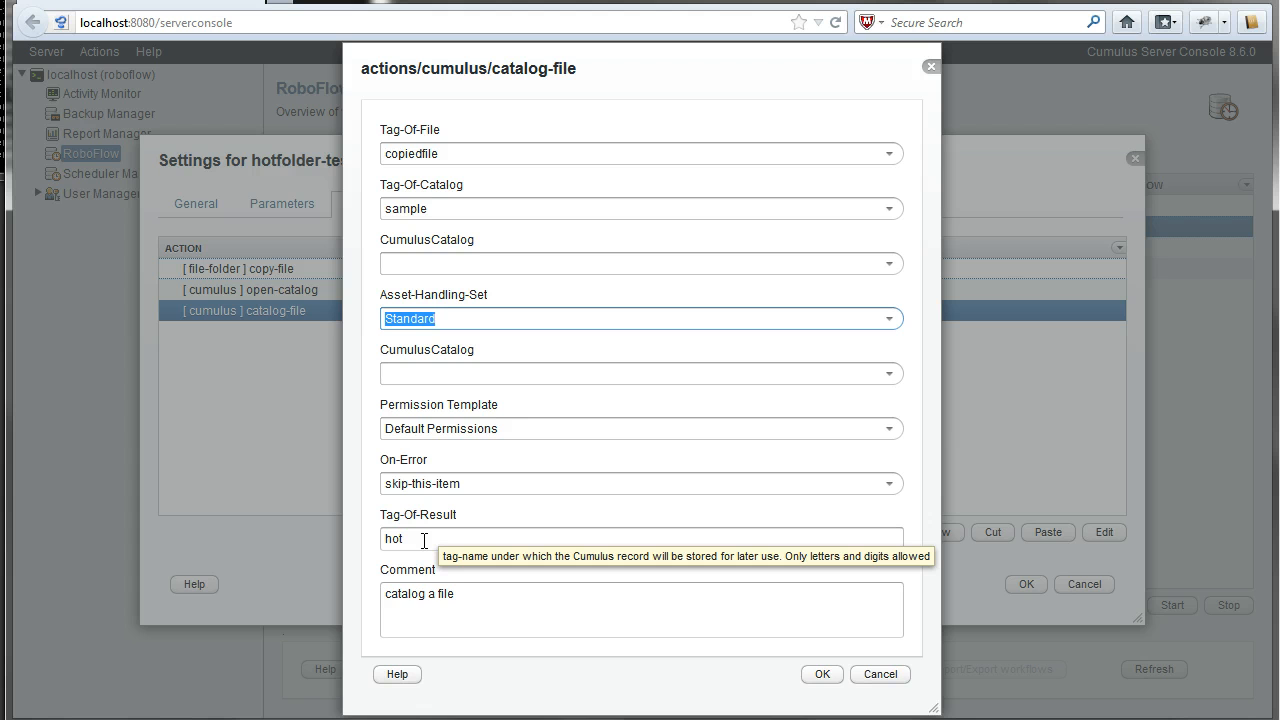
pyautogui.moveTo(424, 540); pyautogui.dragTo(358, 539)
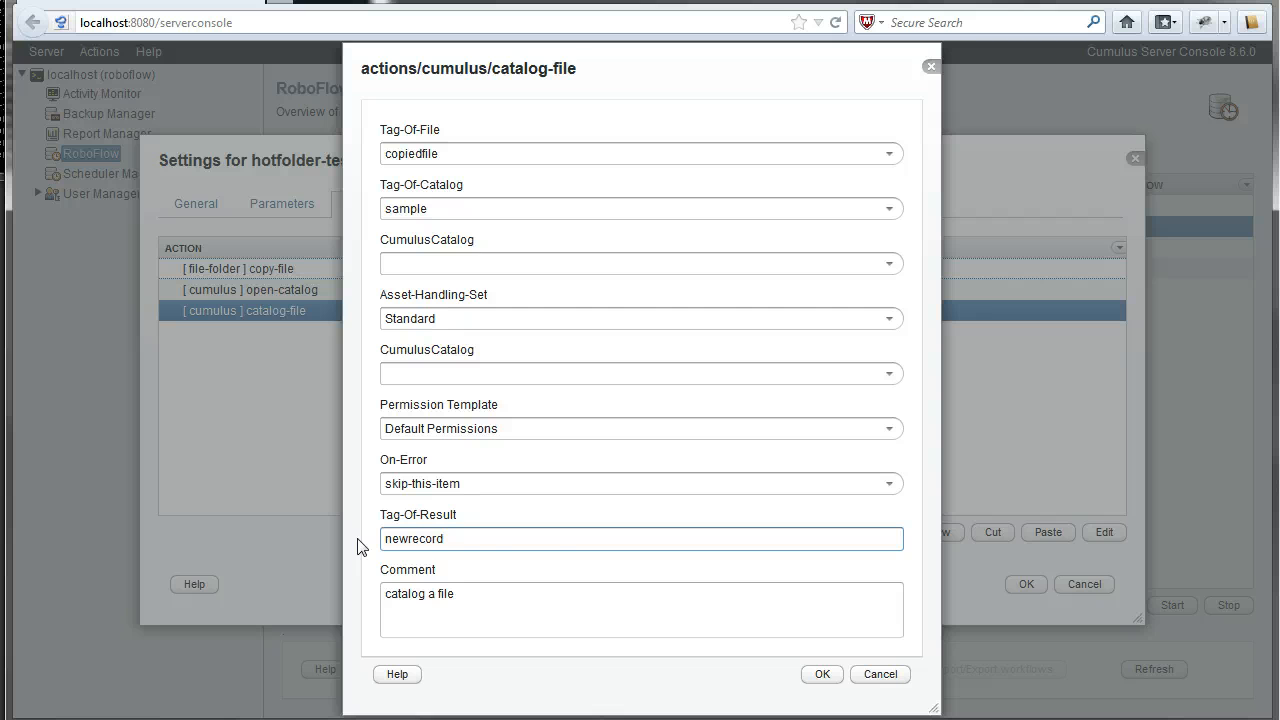
# - Confirm the catalog-file settings and add a cumulus set-record-field-value action
pyautogui.click(825, 675)
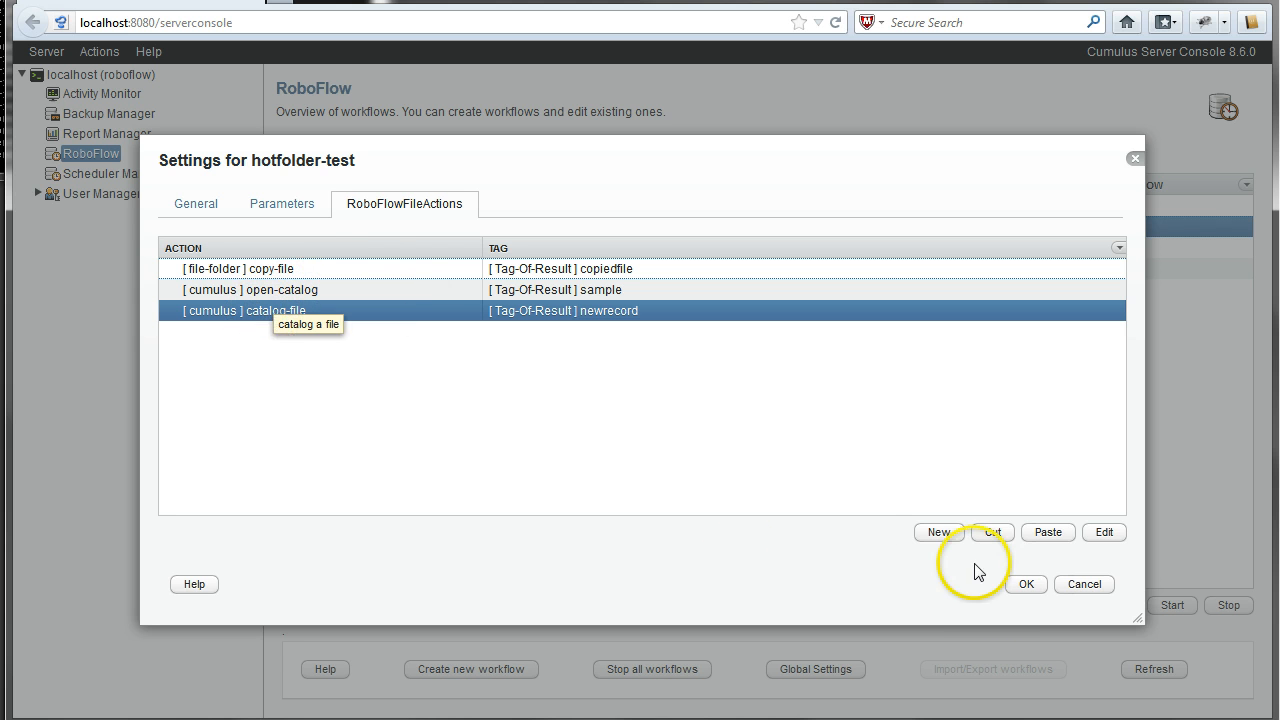
pyautogui.click(937, 533)
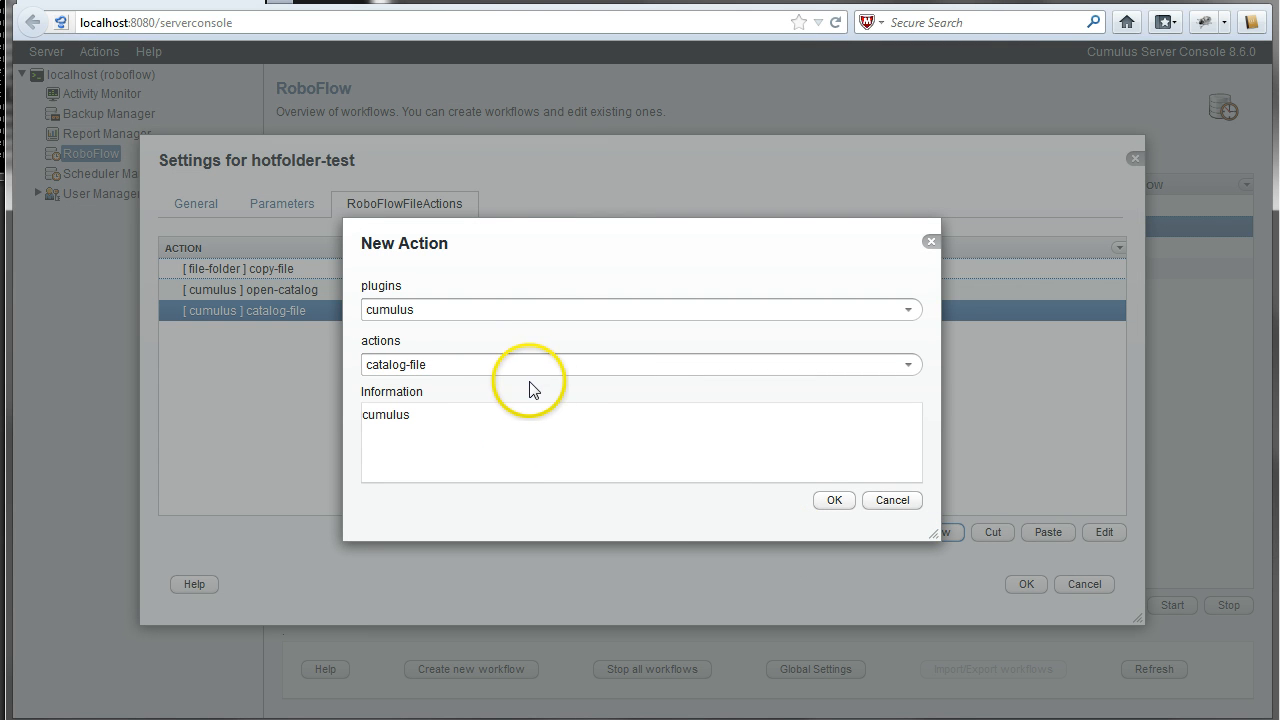
pyautogui.click(450, 368)
pyautogui.click(443, 444)
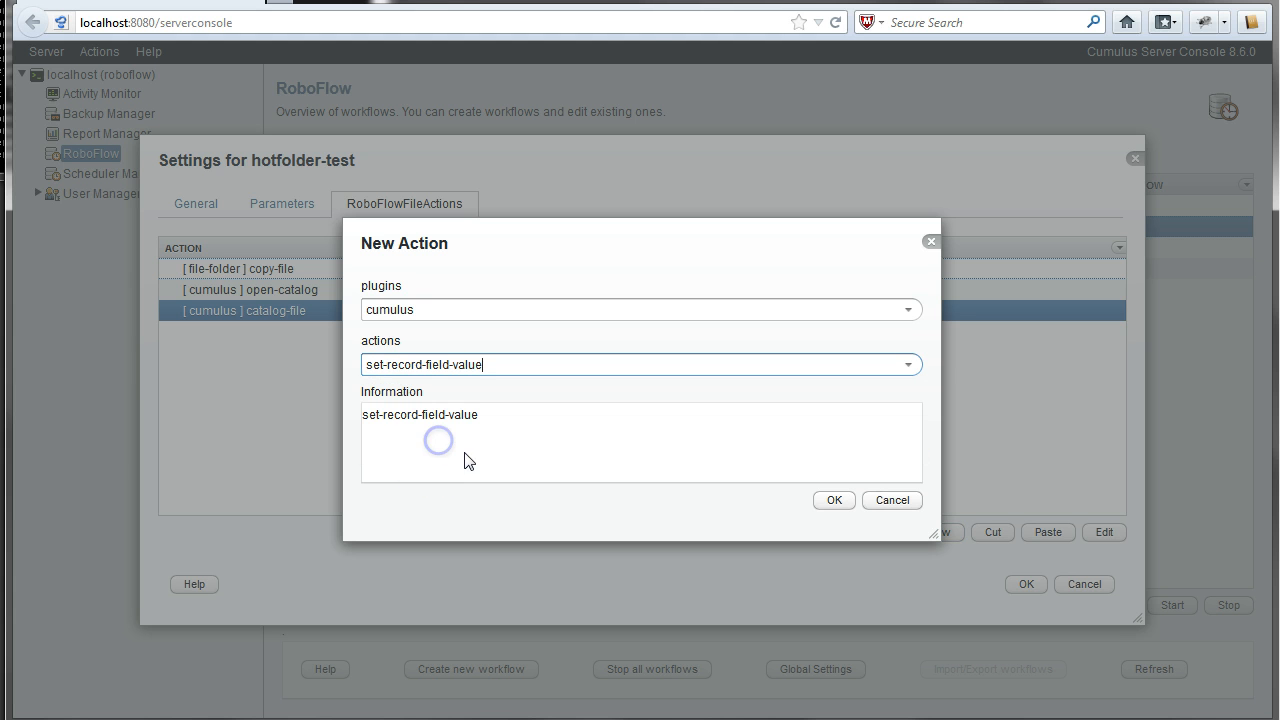
pyautogui.click(834, 500)
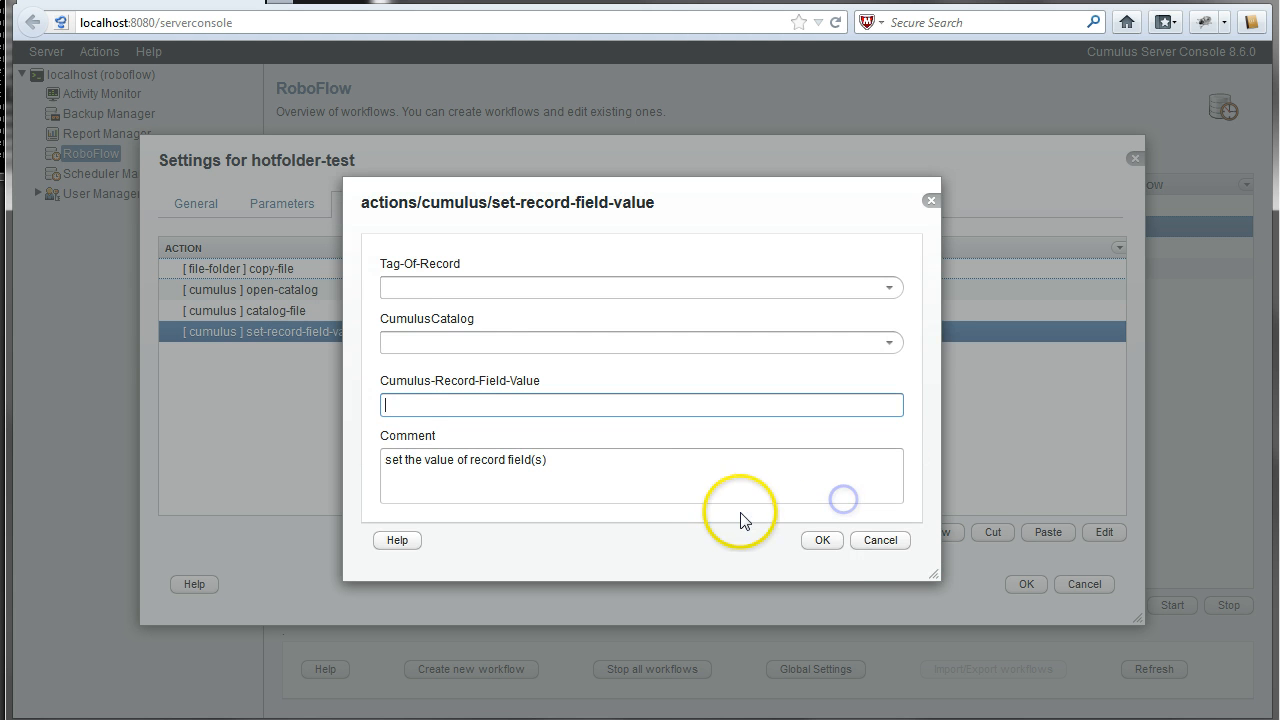
# - Target the newrecord record in Sample Catalog
pyautogui.click(889, 287)
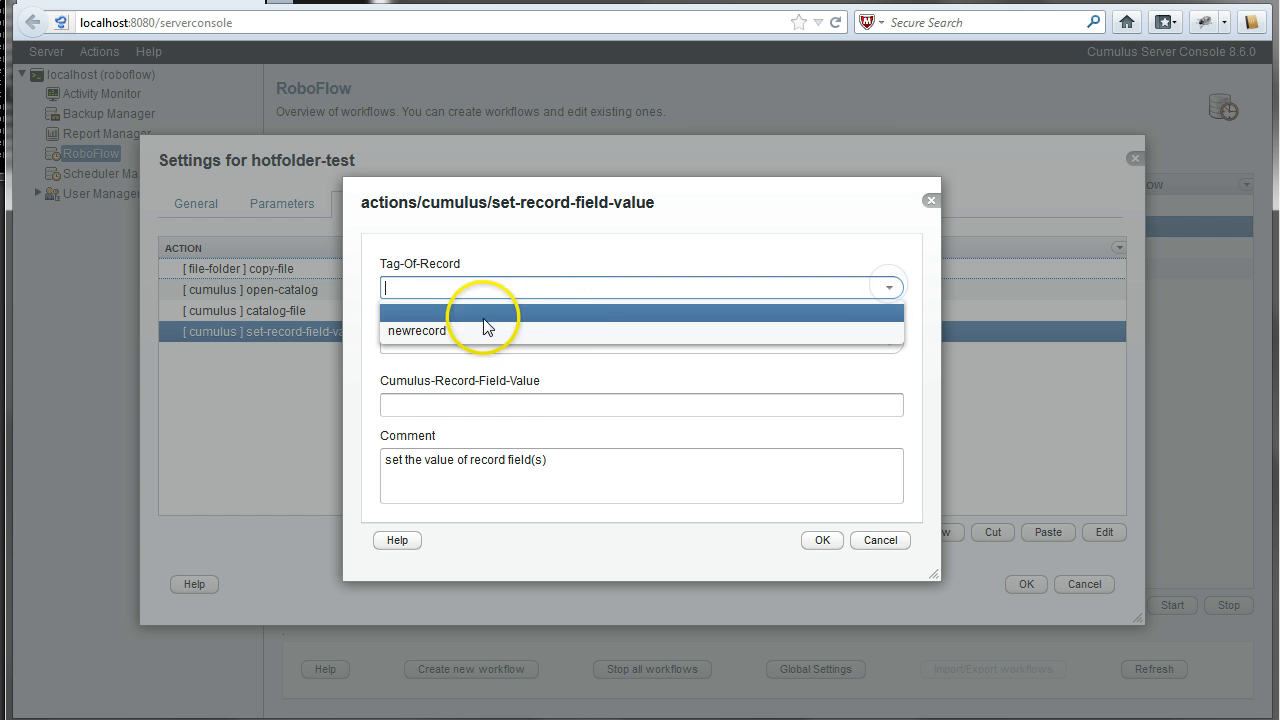
pyautogui.click(475, 331)
pyautogui.click(889, 344)
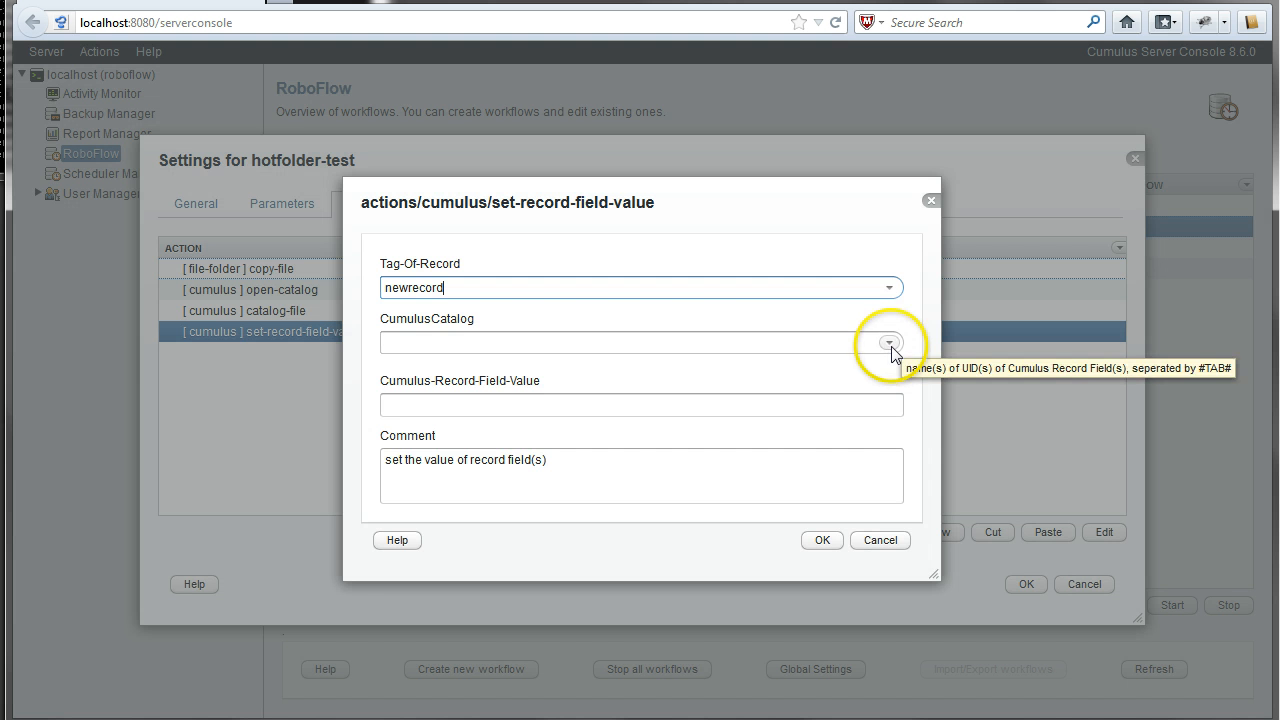
pyautogui.click(889, 344)
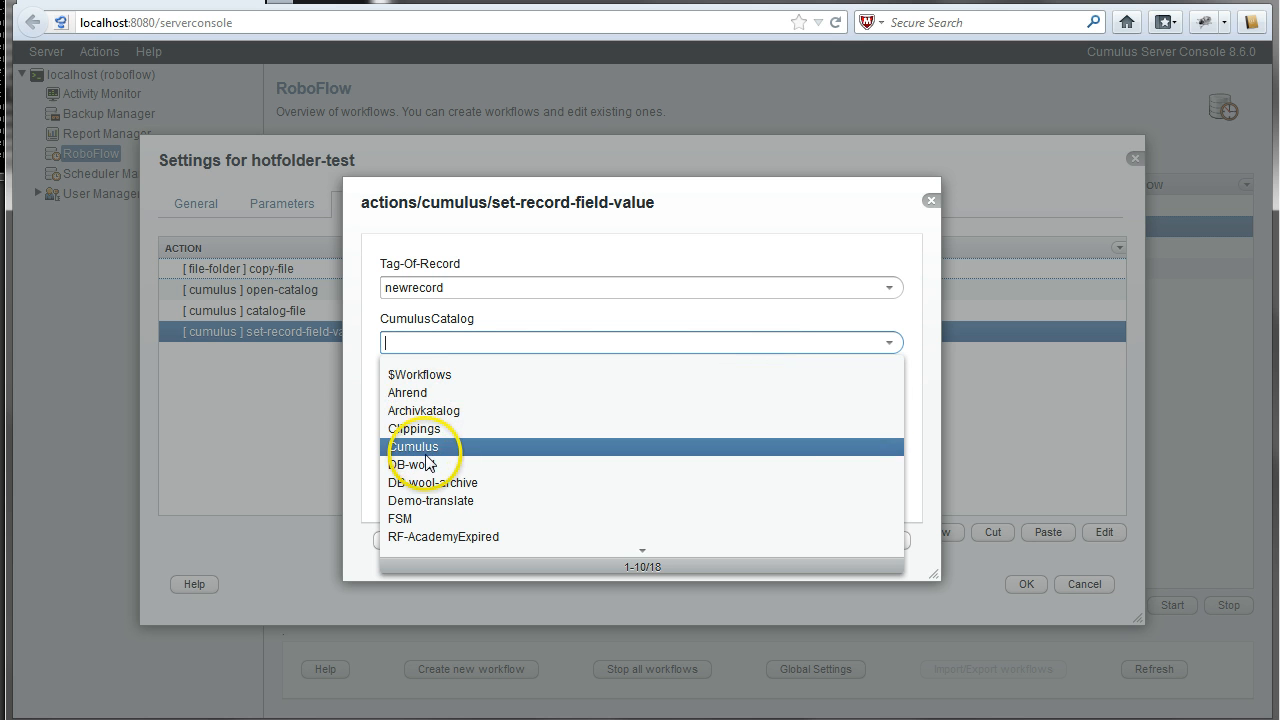
pyautogui.click(370, 440)
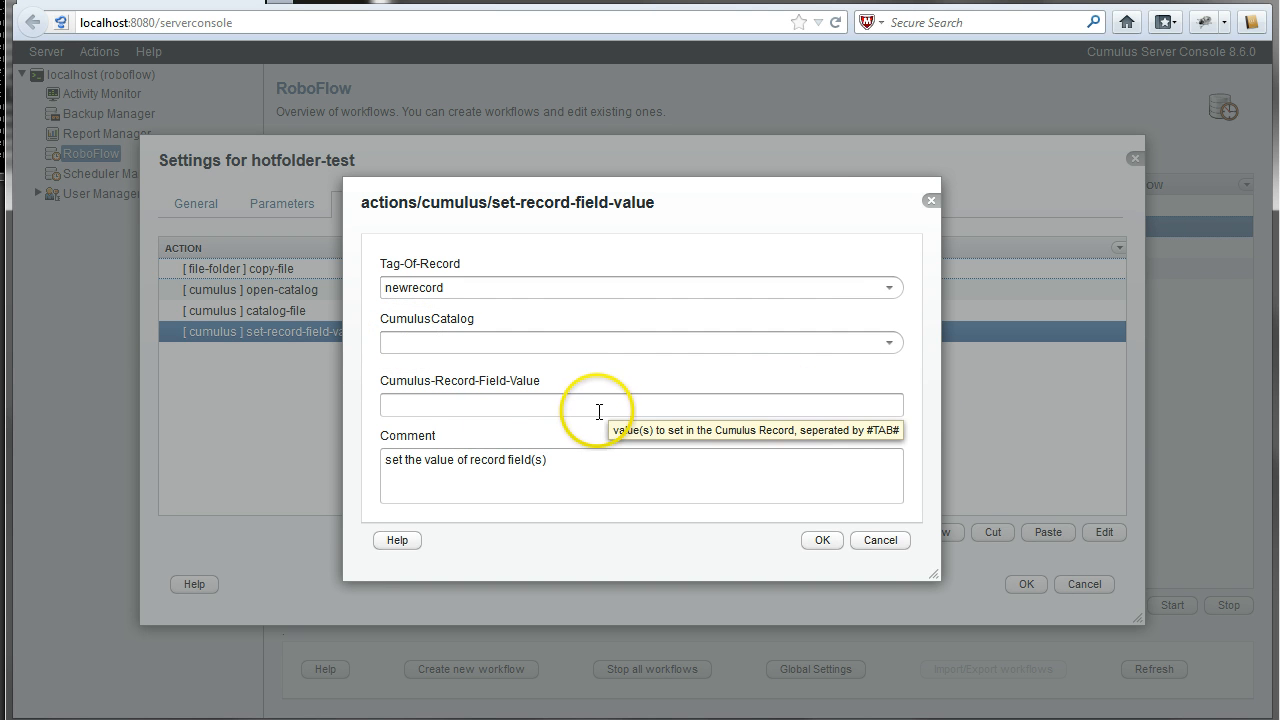
pyautogui.click(888, 343)
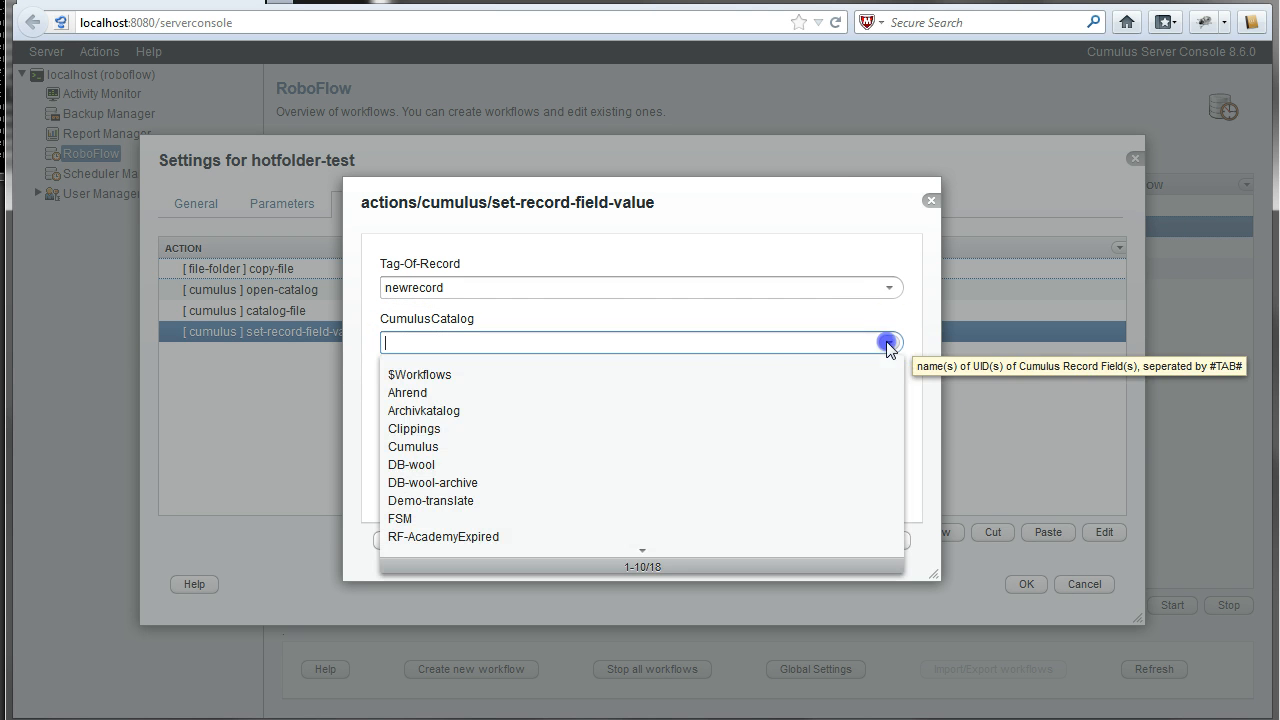
pyautogui.click(640, 551)
pyautogui.click(492, 415)
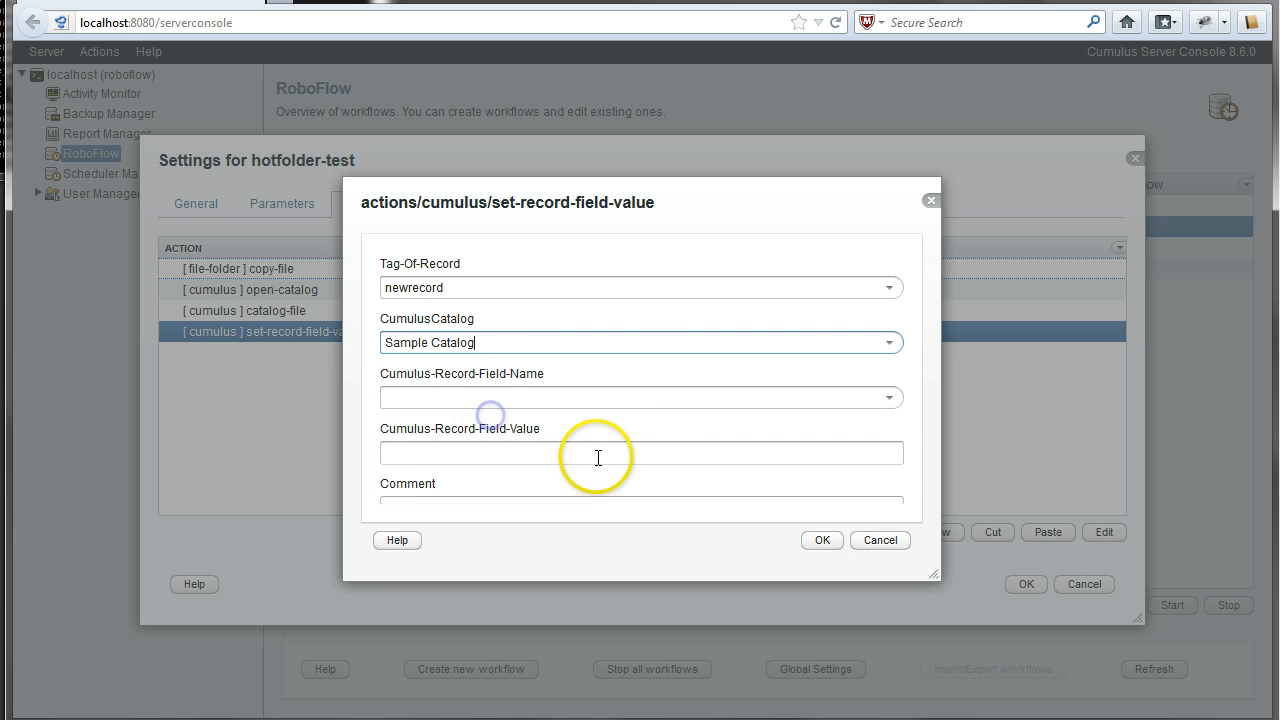
# - Set the record field to Notes with the value test and confirm
pyautogui.click(887, 398)
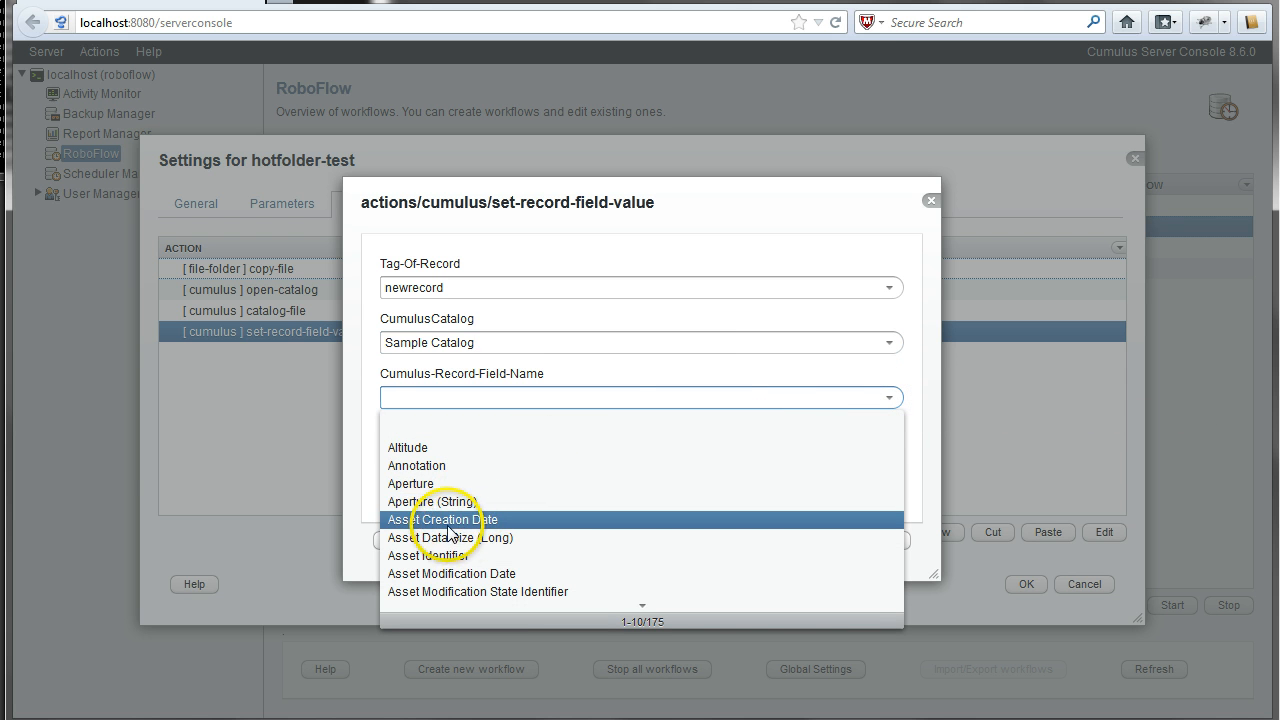
pyautogui.click(430, 399)
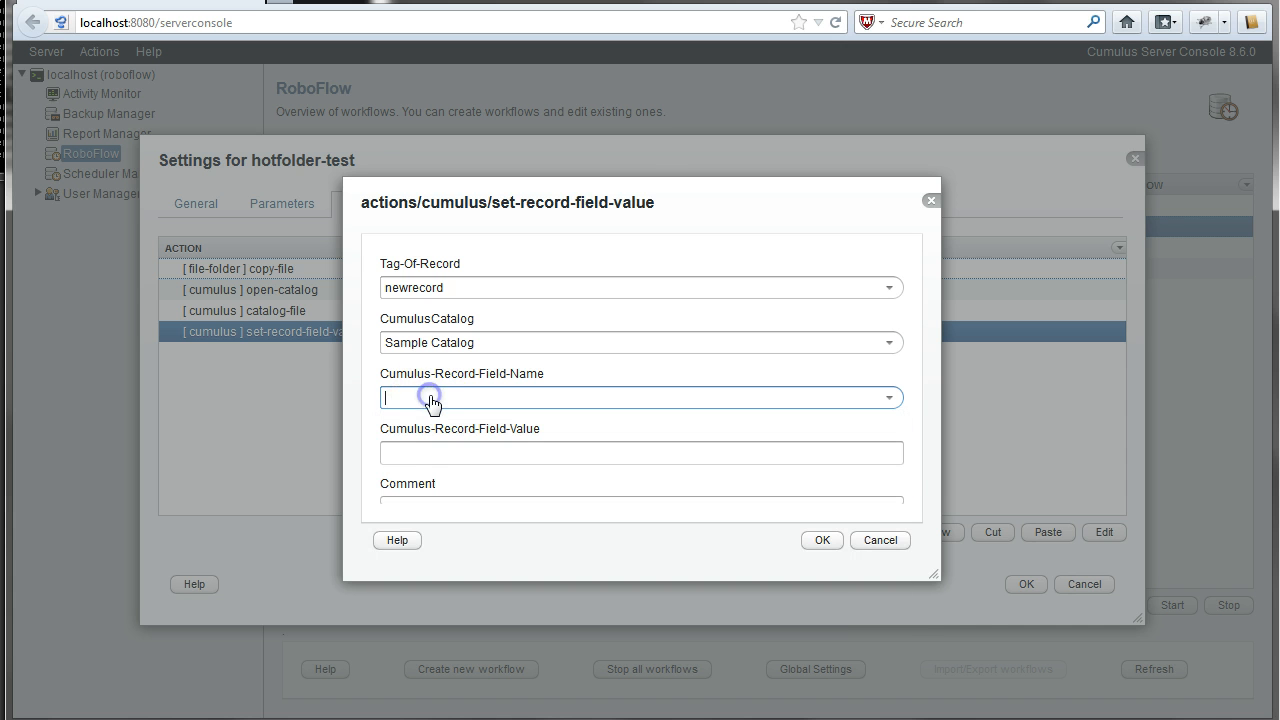
pyautogui.write('Note')
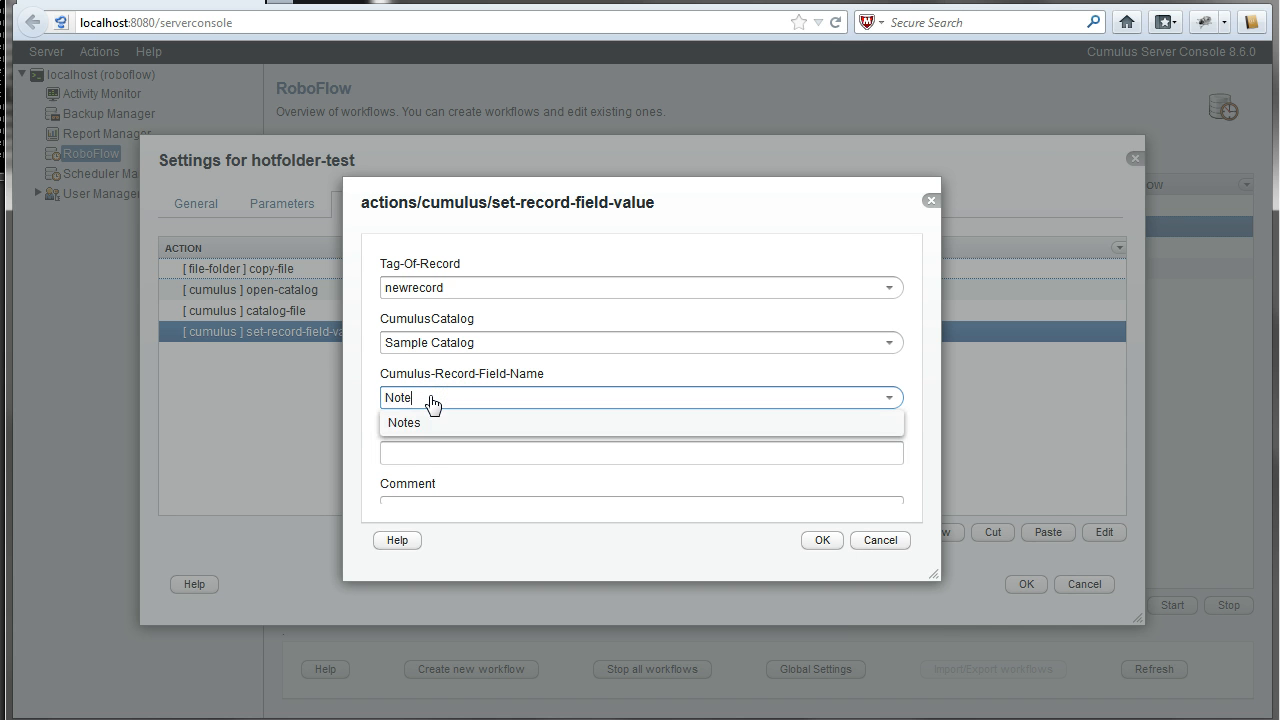
pyautogui.write('s')
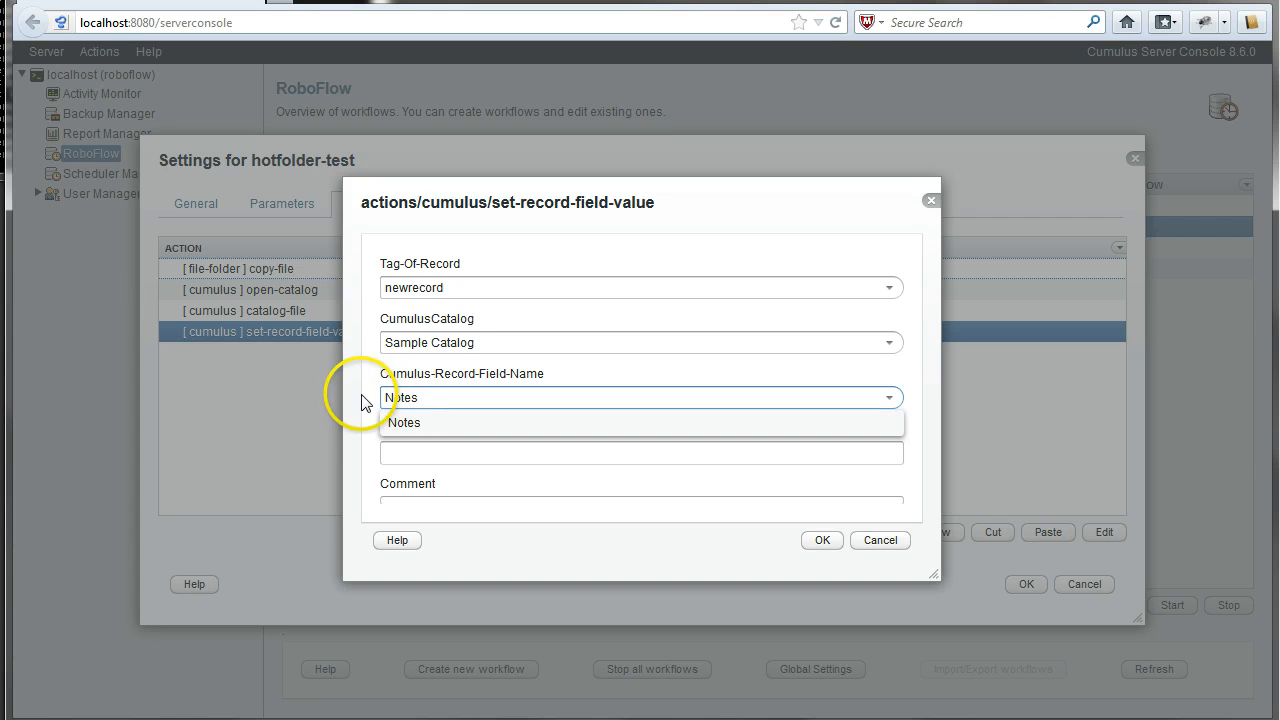
pyautogui.click(365, 396)
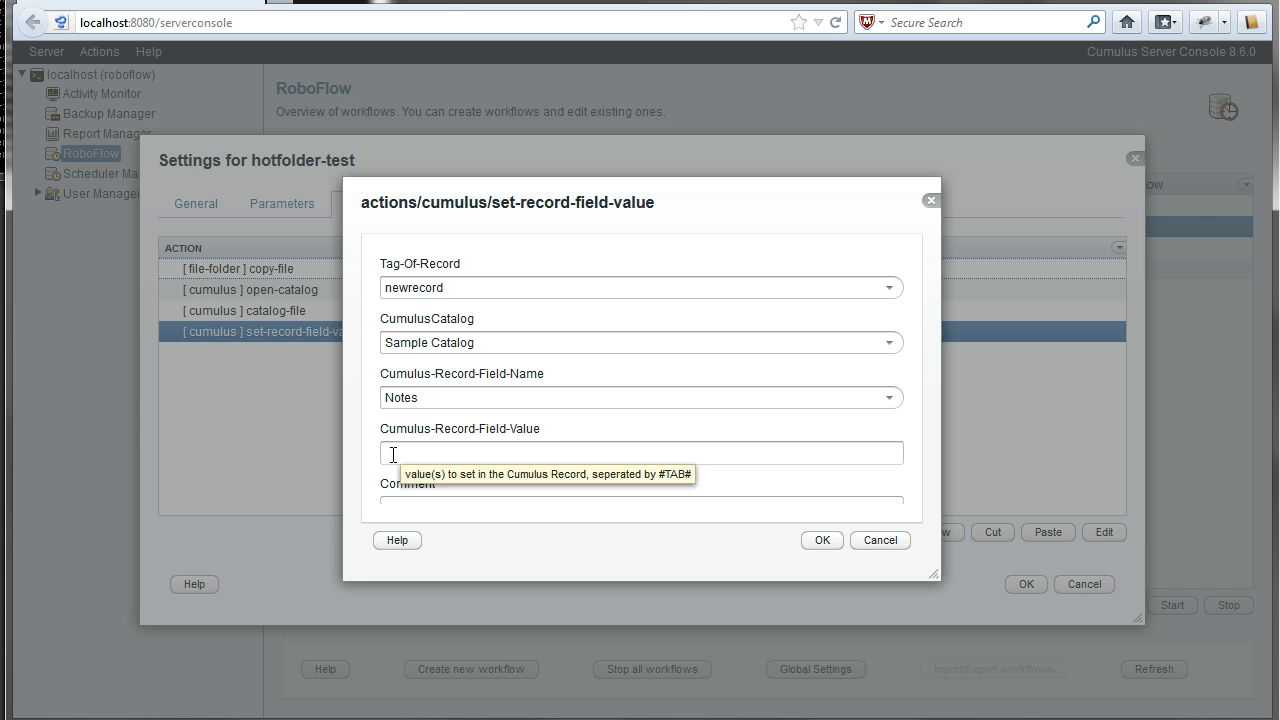
pyautogui.click(393, 454)
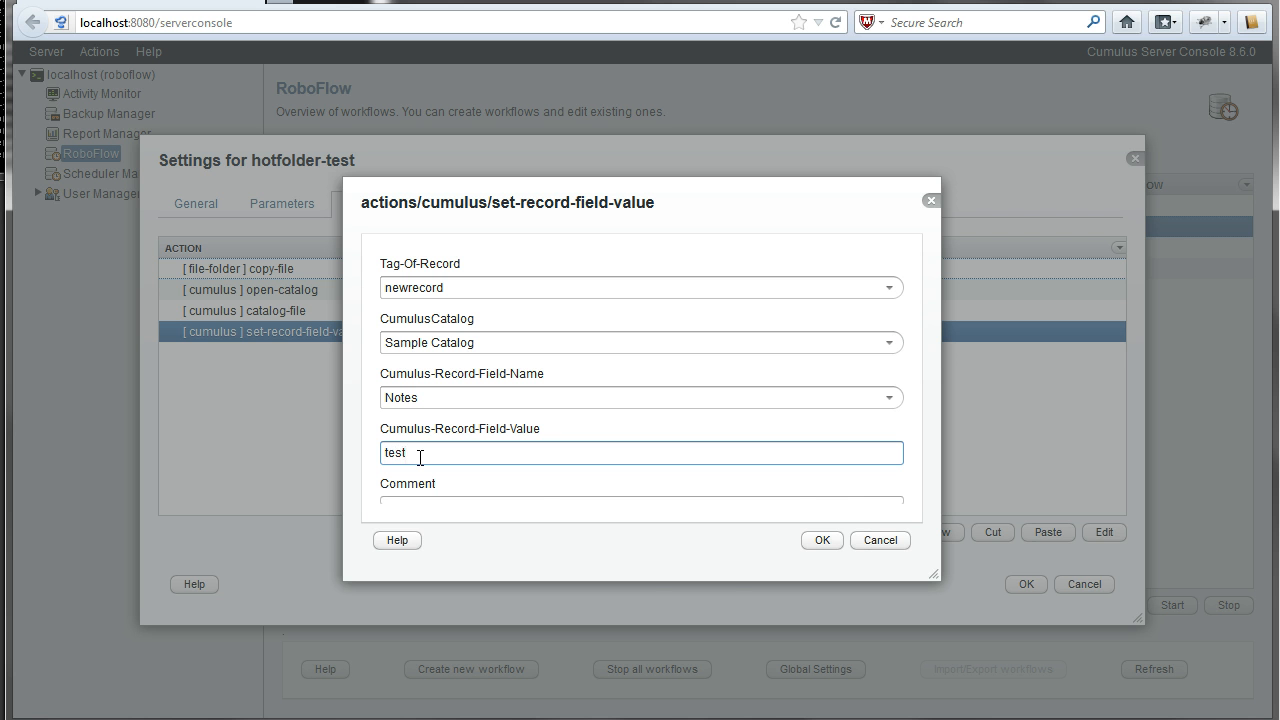
pyautogui.click(822, 540)
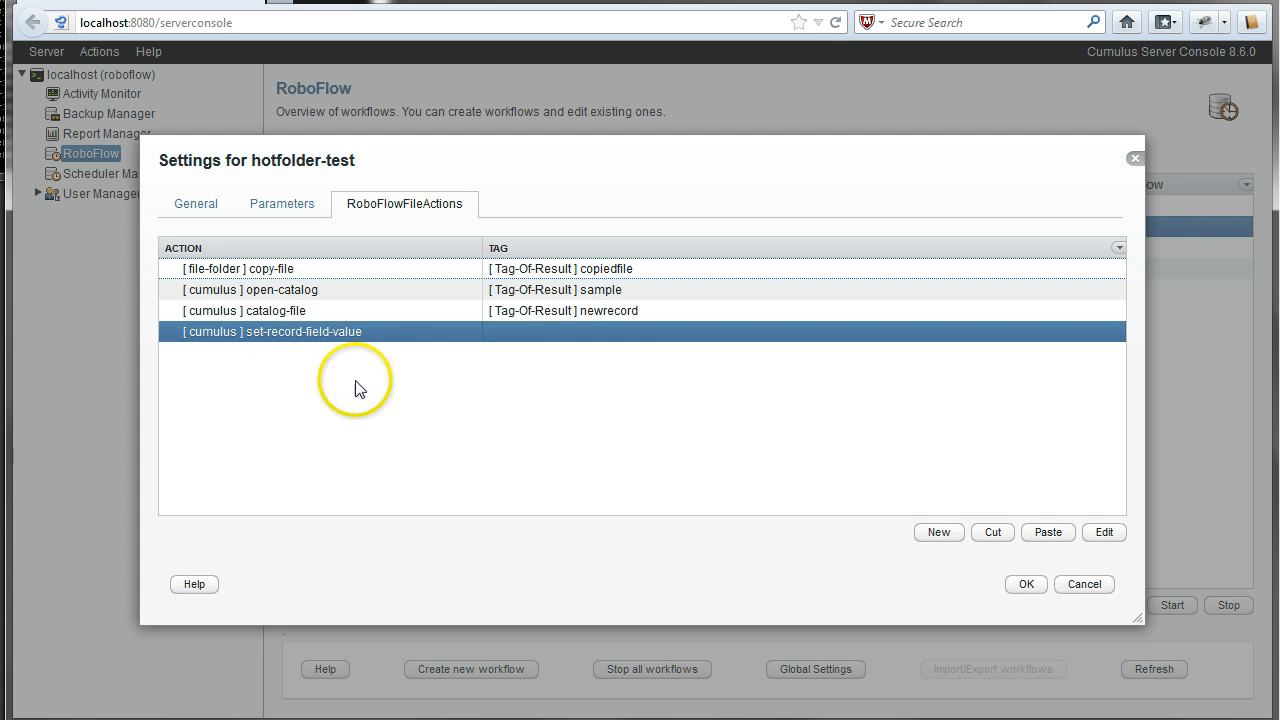
# - Add a close-catalog action with Tag-Of-Catalog set to sample
pyautogui.click(932, 533)
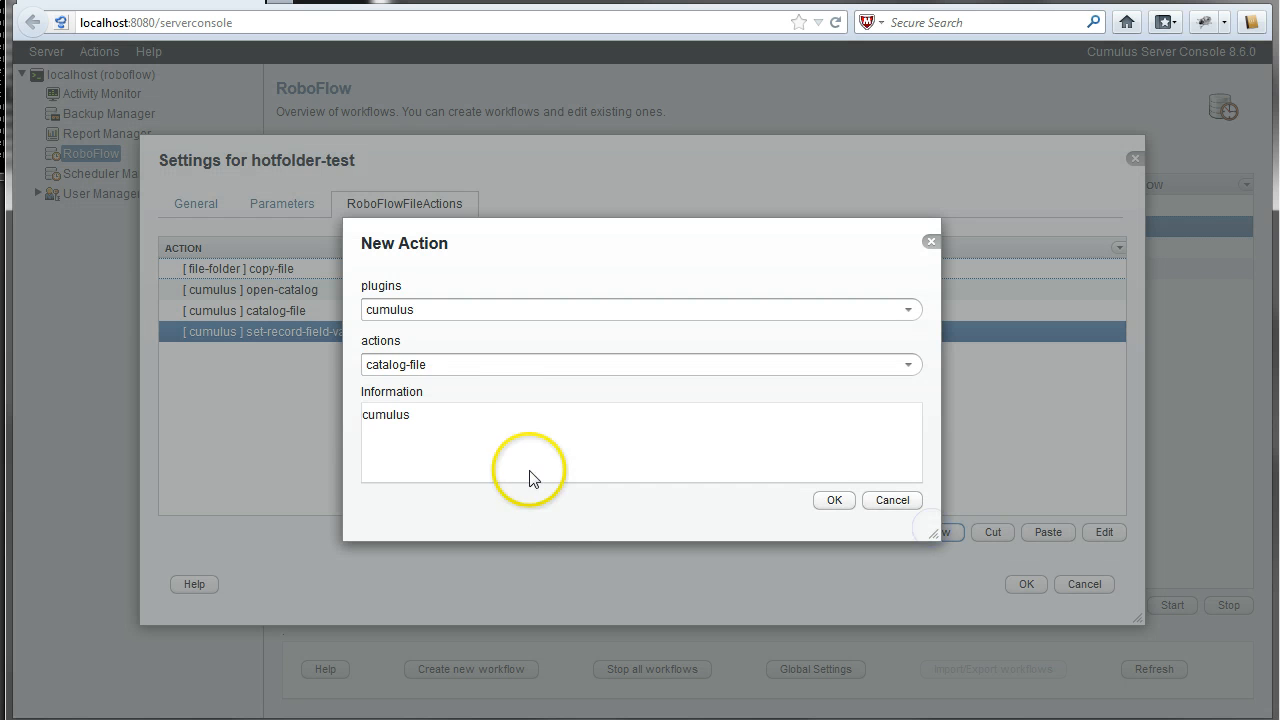
pyautogui.click(420, 366)
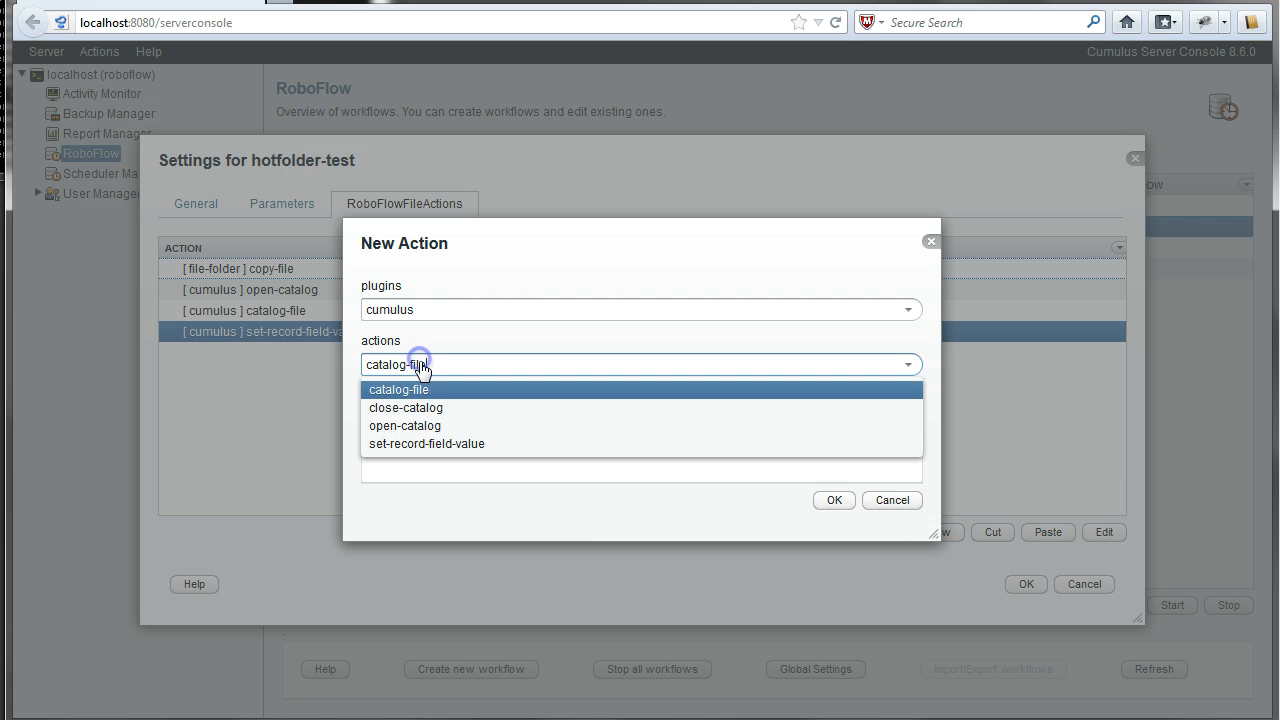
pyautogui.click(415, 410)
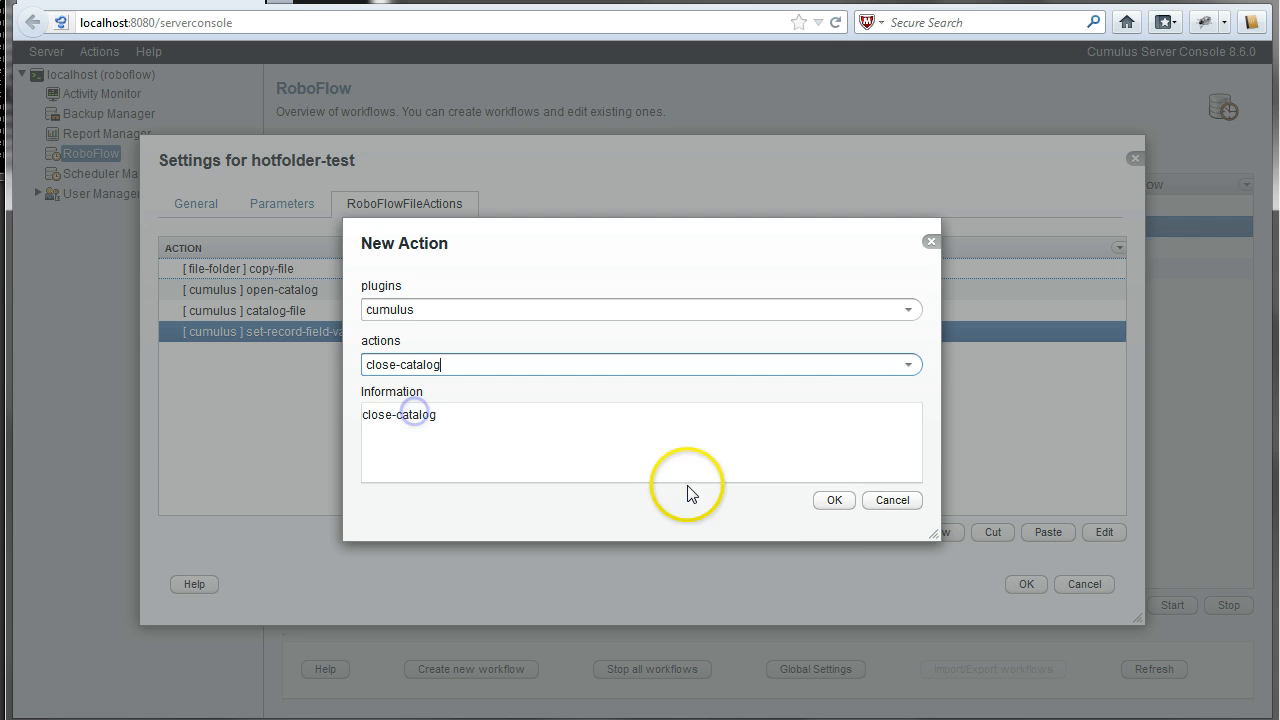
pyautogui.click(832, 502)
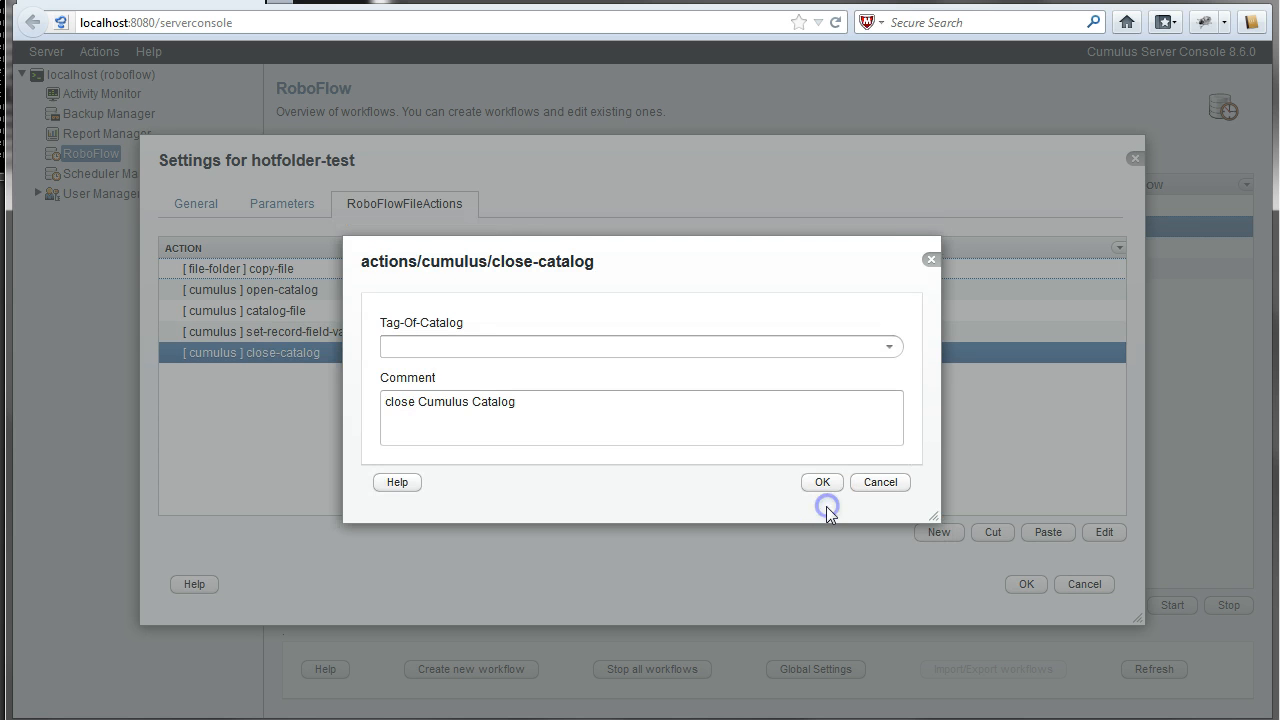
pyautogui.click(887, 350)
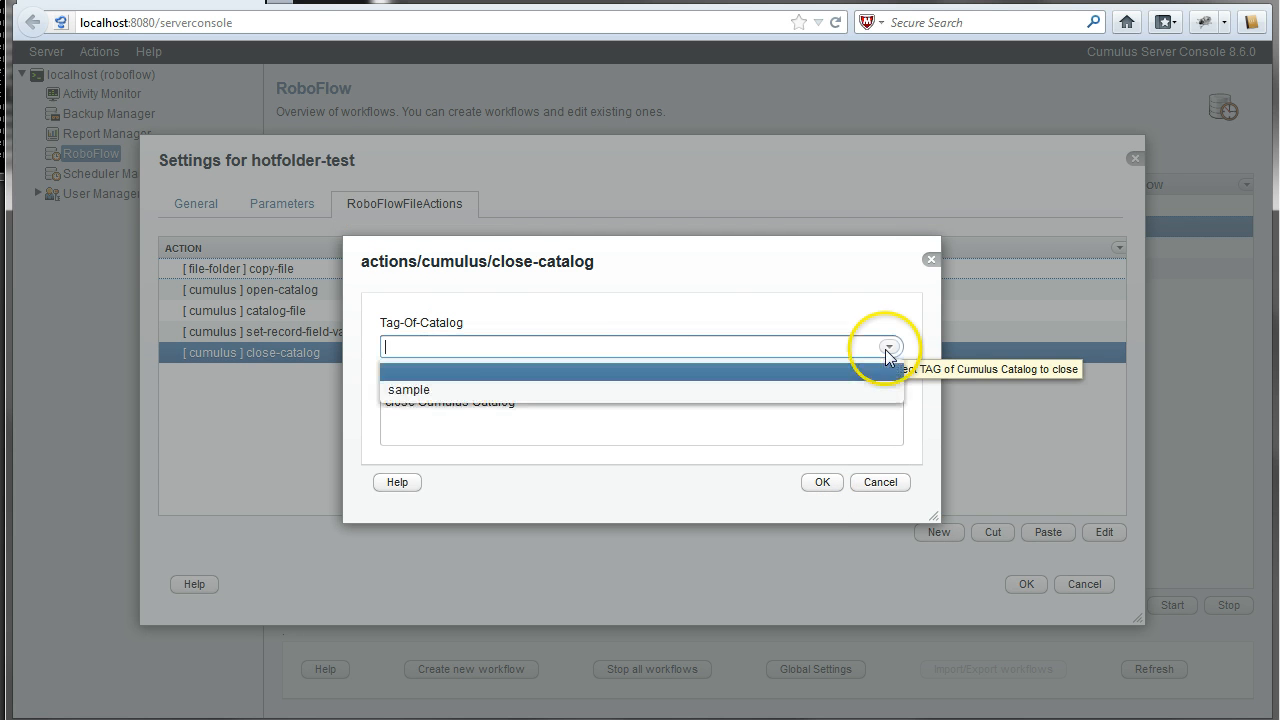
pyautogui.click(436, 389)
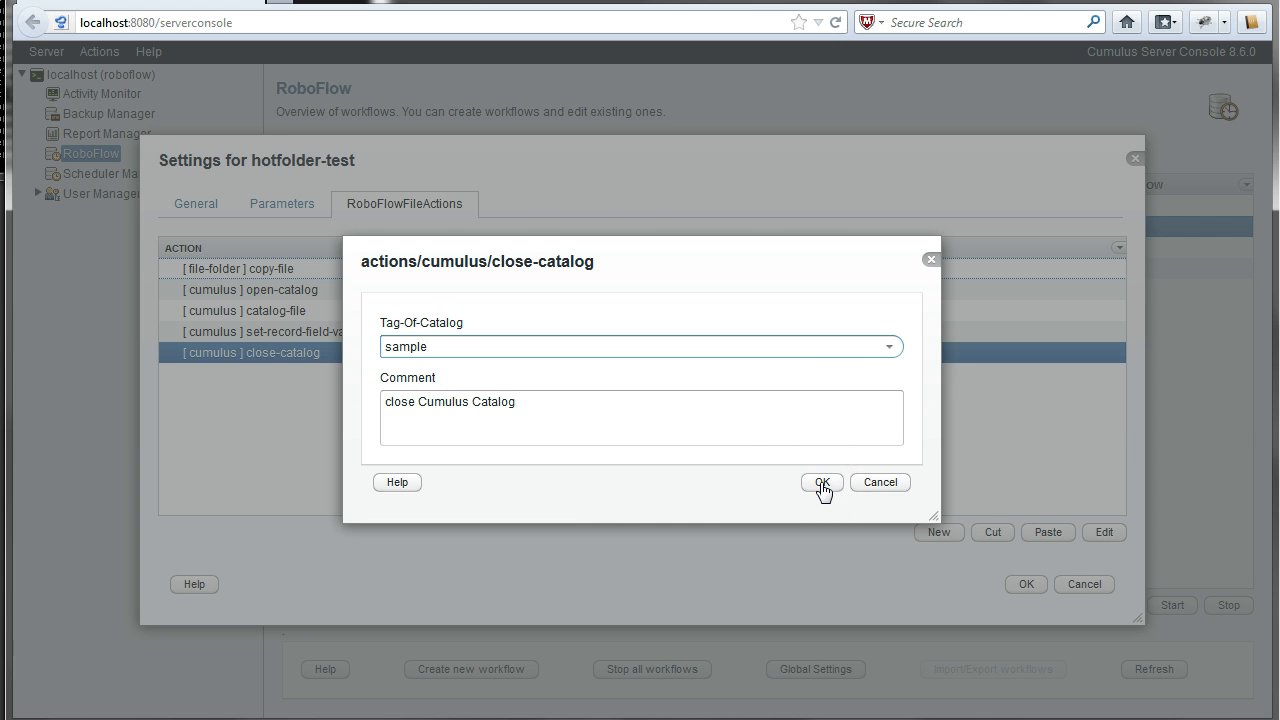
pyautogui.click(821, 483)
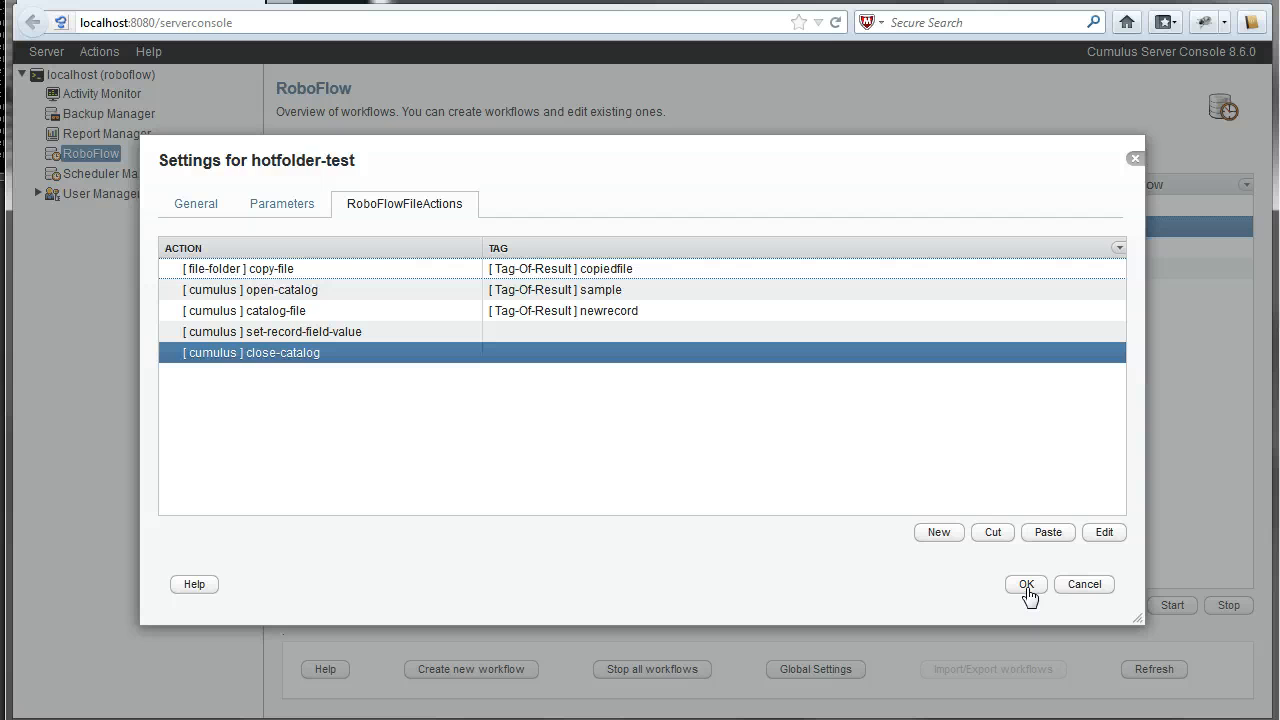
# - Save the hotfolder-test settings and select hotfolder-test in the workflow list
pyautogui.click(1027, 588)
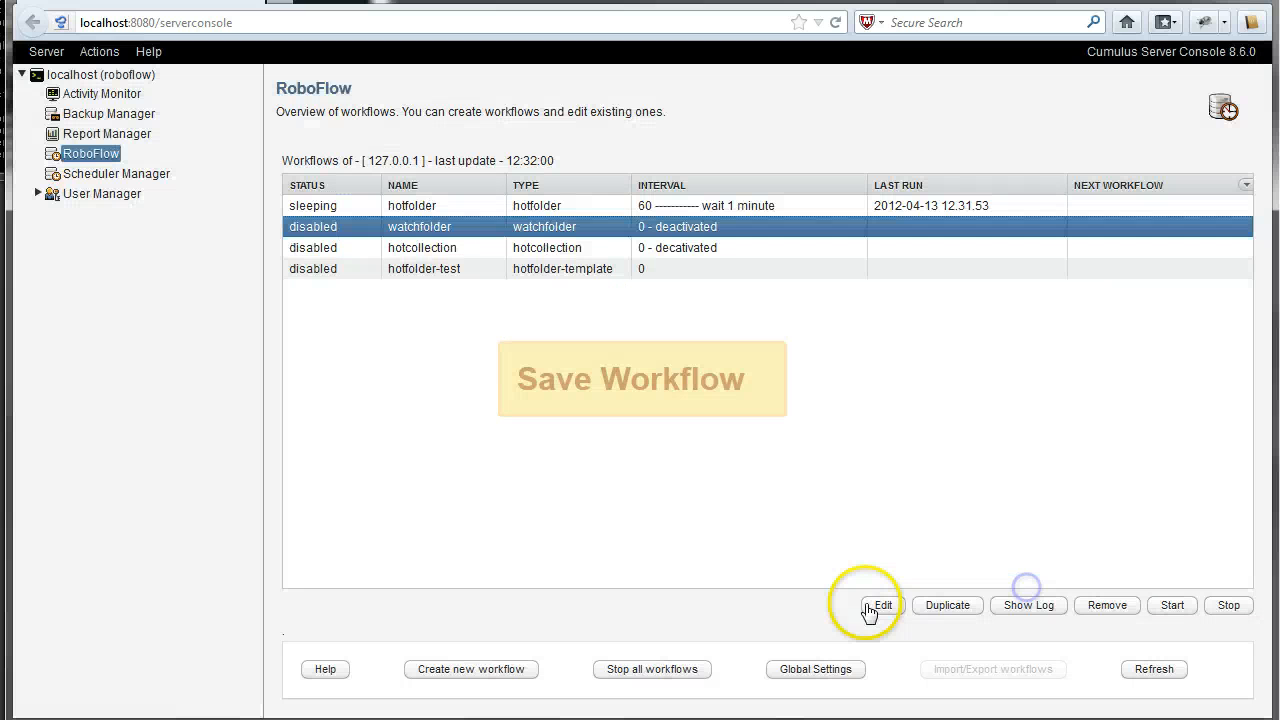
pyautogui.click(728, 518)
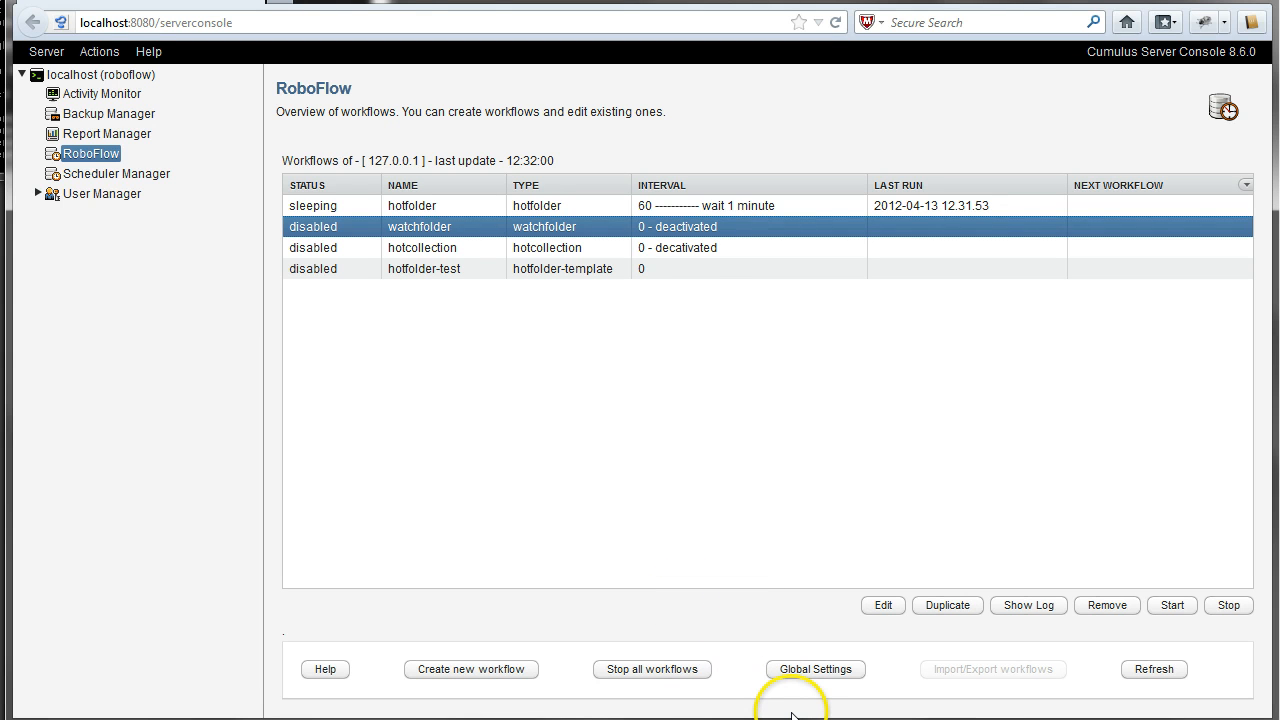
pyautogui.click(367, 268)
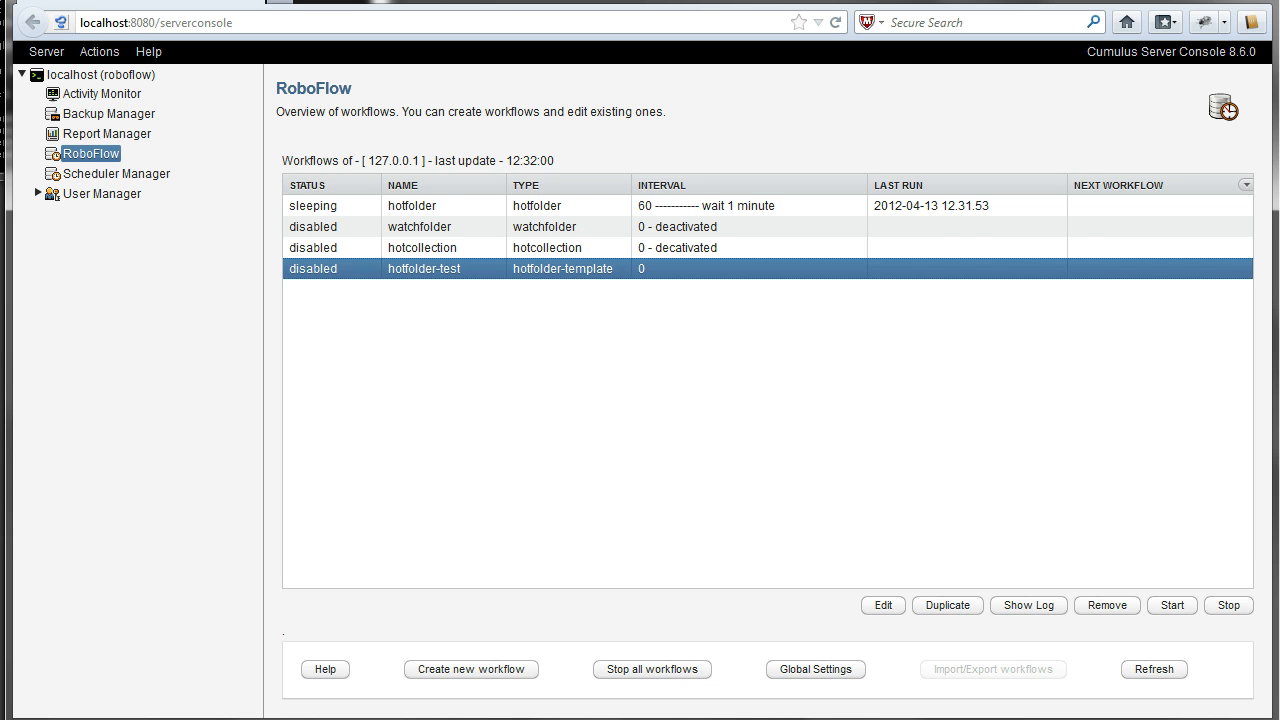
# - Check in RoboFlow pro that hotfolder-test is loaded, then return to the console
pyautogui.click(789, 719)
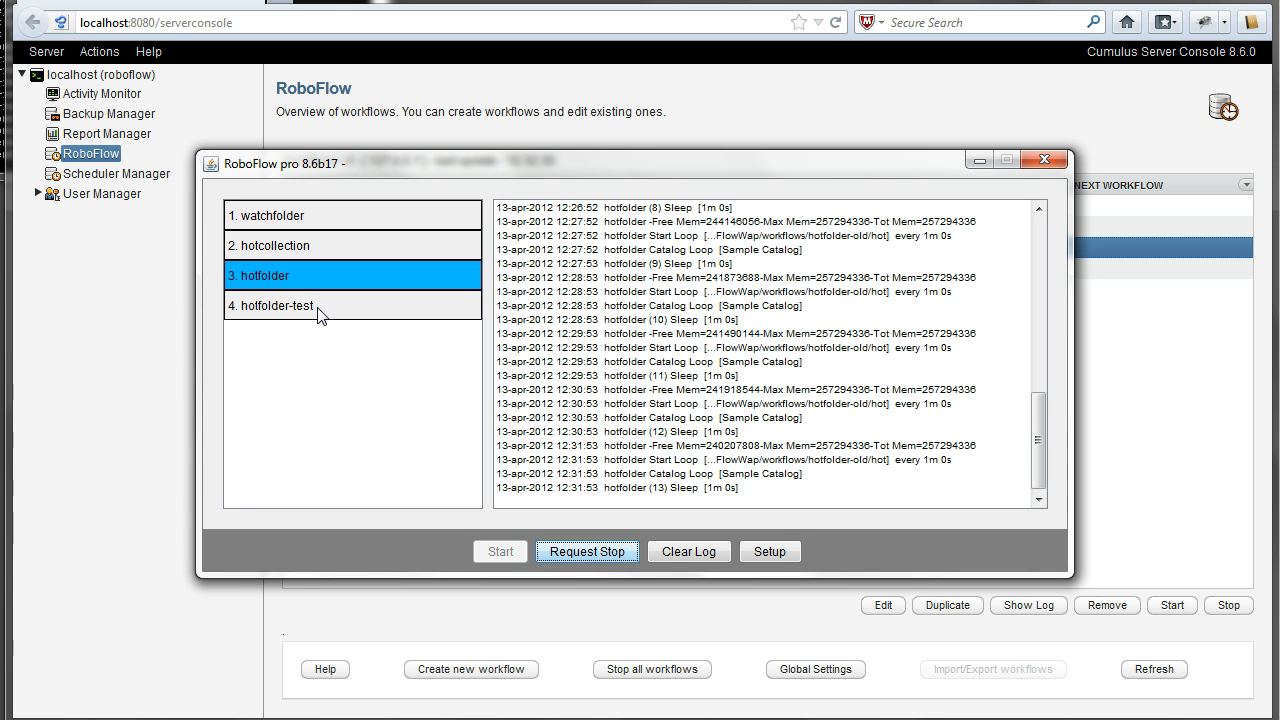
pyautogui.click(155, 491)
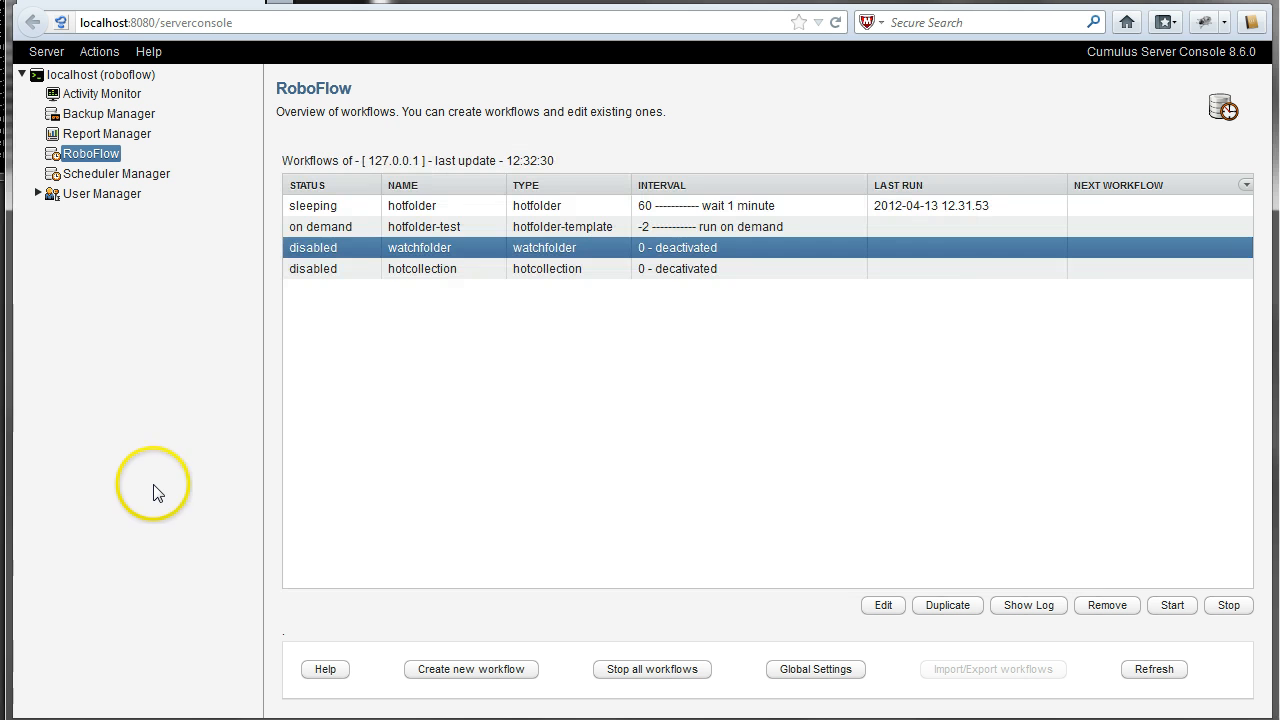
# - Open the hotfolder workflow's status log and start debug logging
pyautogui.click(348, 212)
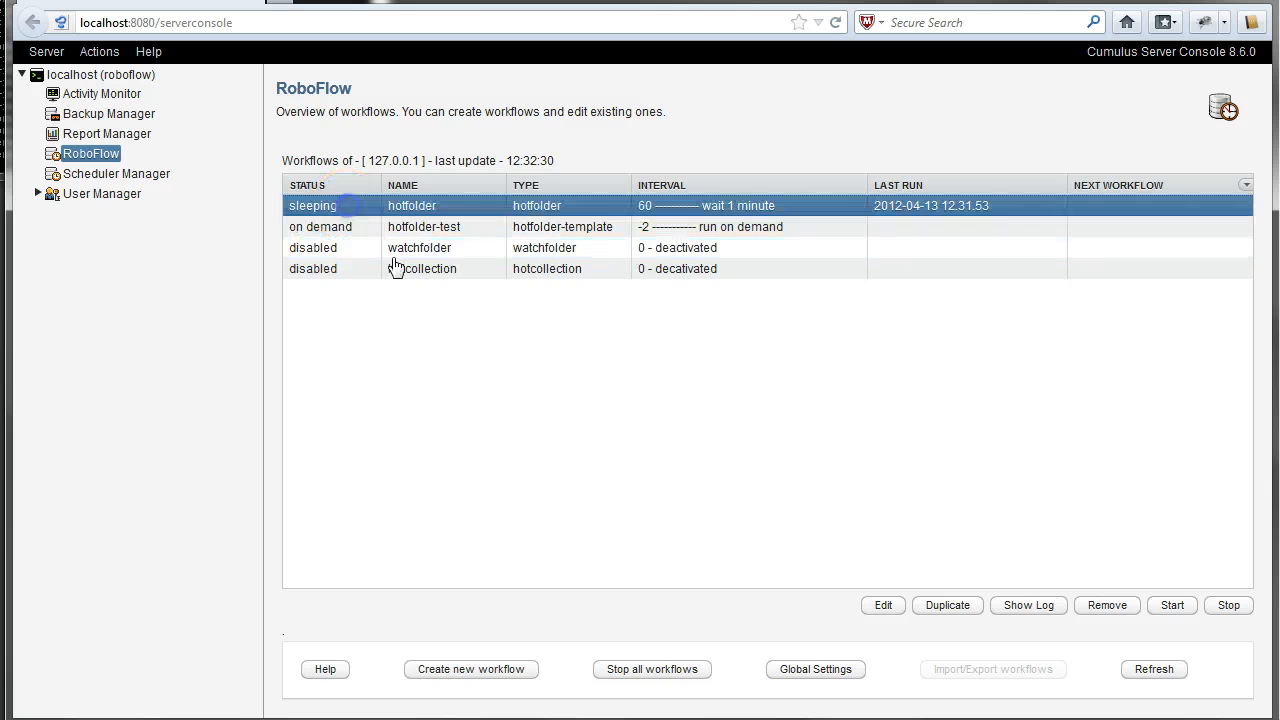
pyautogui.click(1027, 612)
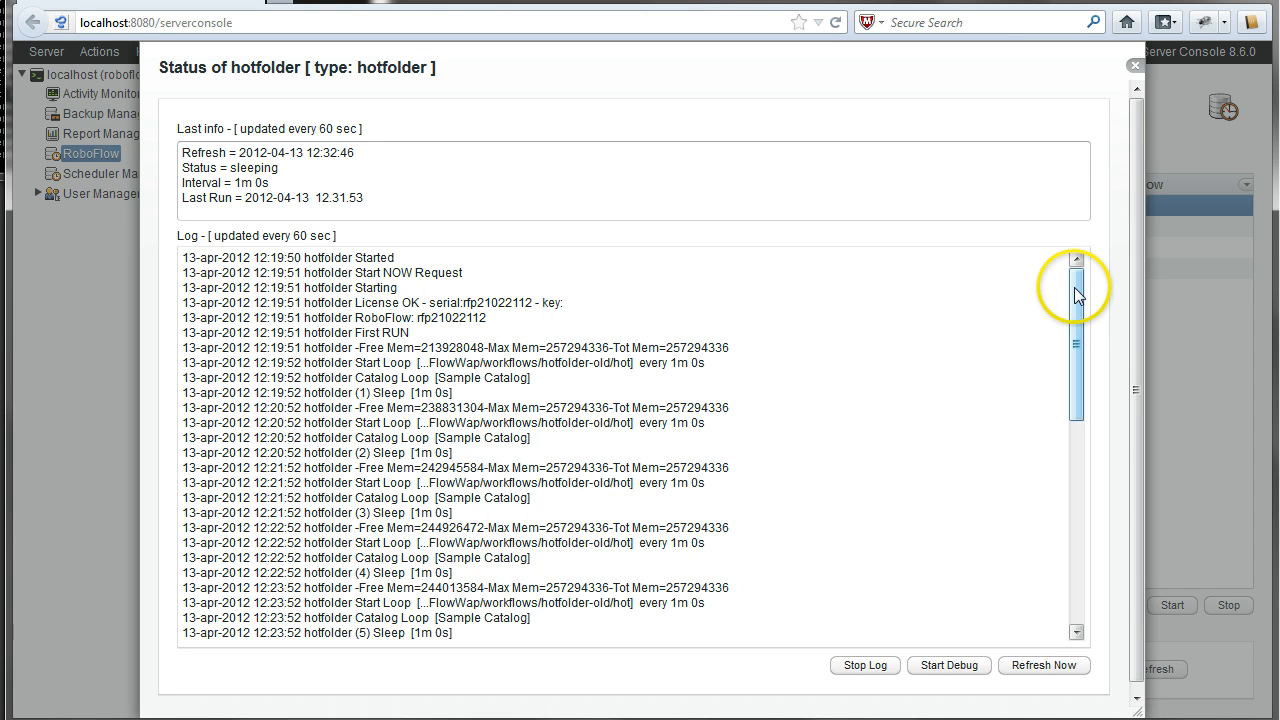
pyautogui.moveTo(1078, 295); pyautogui.dragTo(1078, 268)
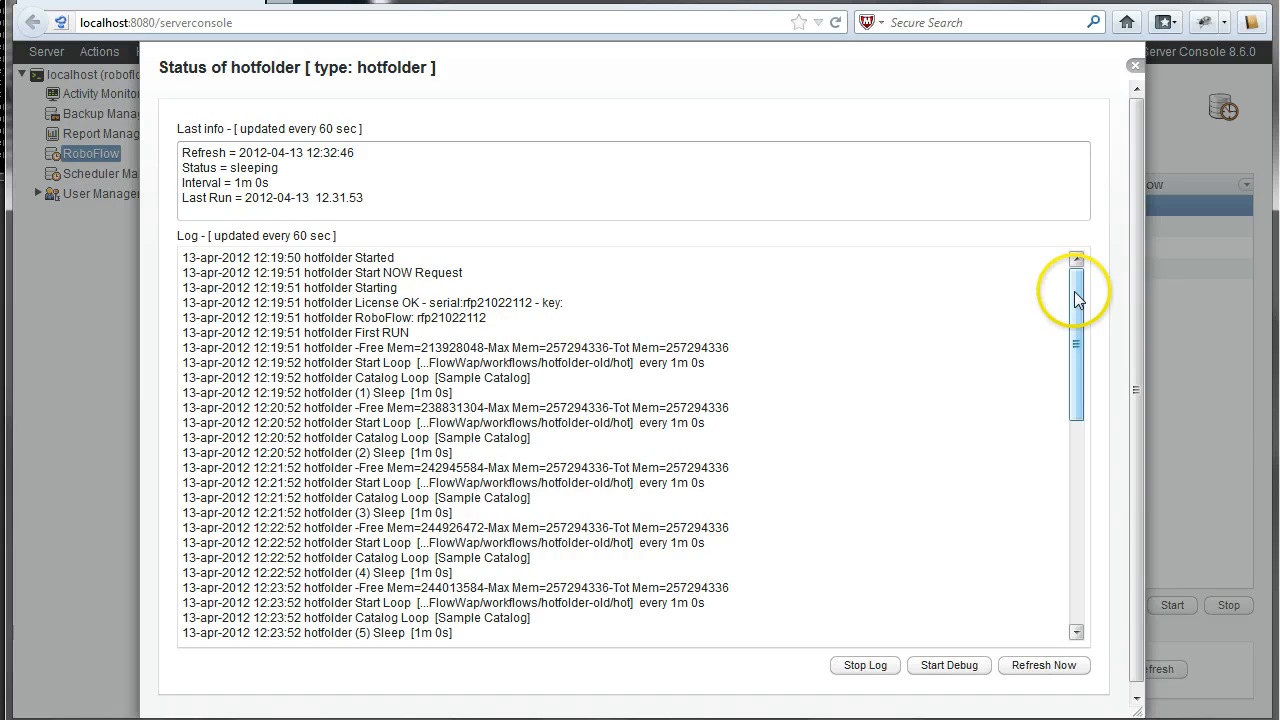
pyautogui.moveTo(1077, 292); pyautogui.dragTo(1075, 537)
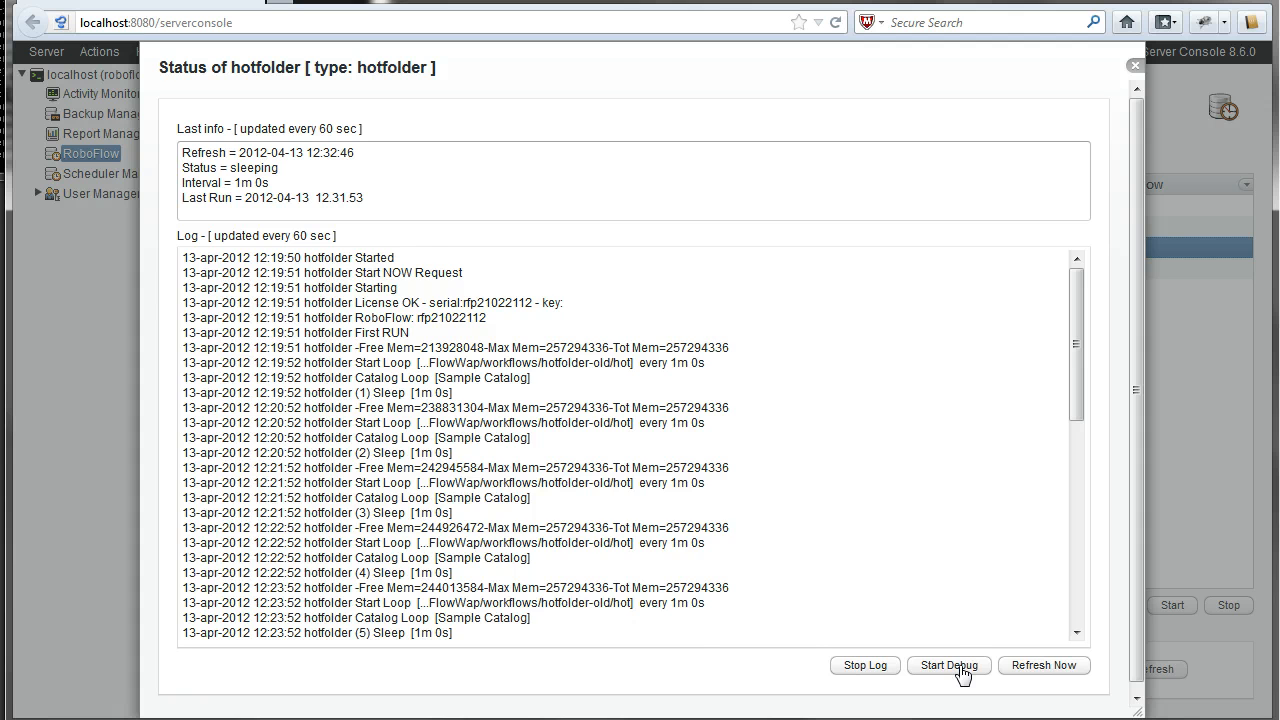
pyautogui.click(950, 667)
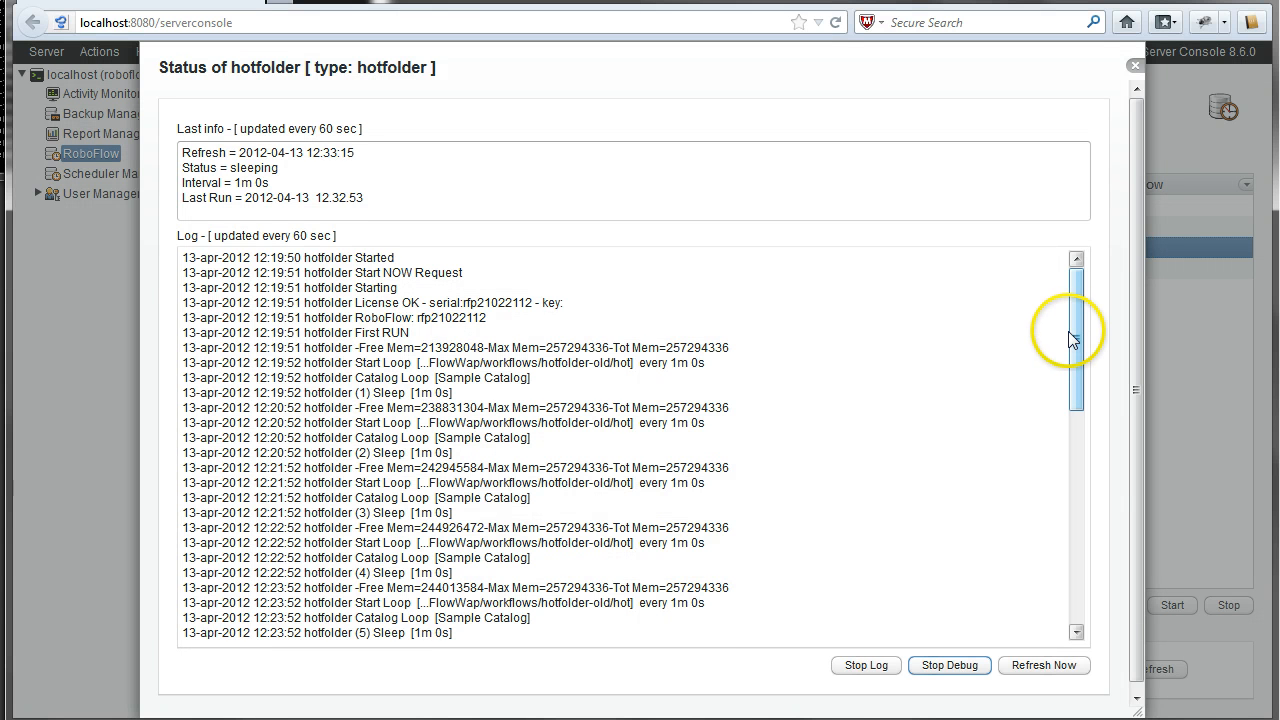
# - Confirm the last info shows hotfolder sleeping, then close the log
pyautogui.moveTo(1074, 336)
pyautogui.mouseDown()
pyautogui.moveTo(1076, 588)
pyautogui.moveTo(1080, 283)
pyautogui.moveTo(1063, 325)
pyautogui.mouseUp()
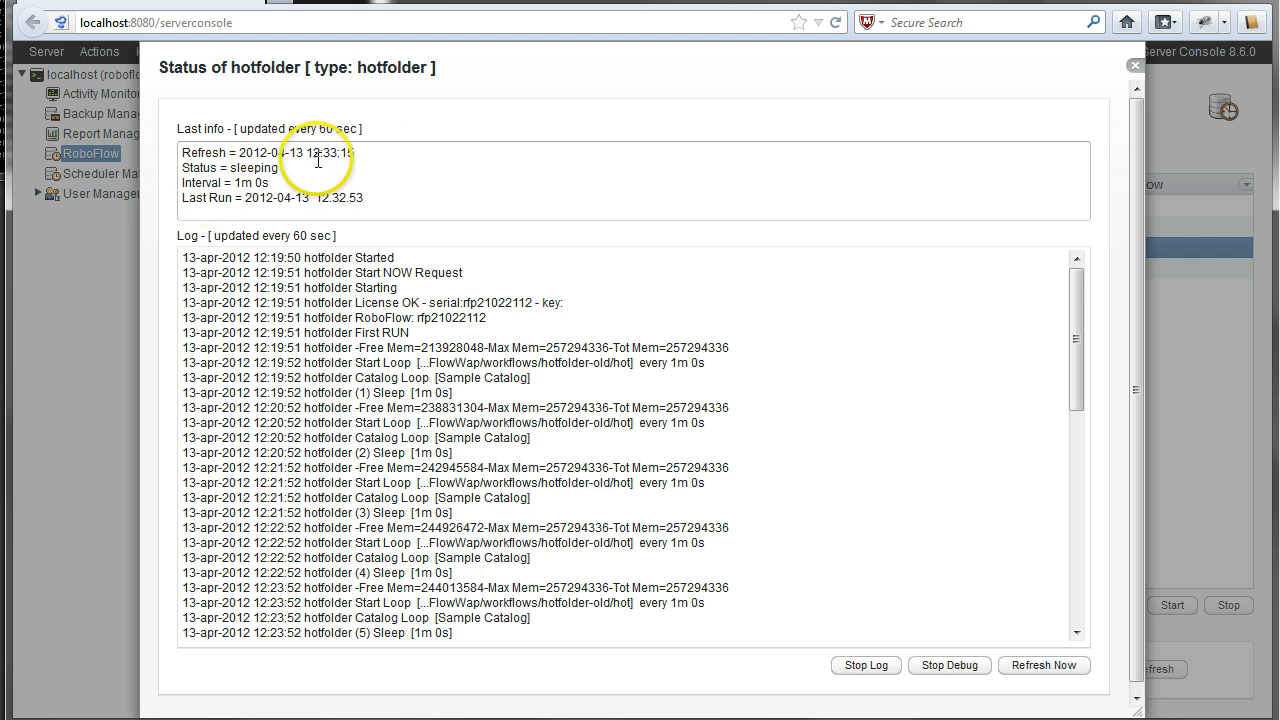
pyautogui.click(378, 193)
pyautogui.moveTo(378, 193); pyautogui.dragTo(180, 151)
pyautogui.click(436, 178)
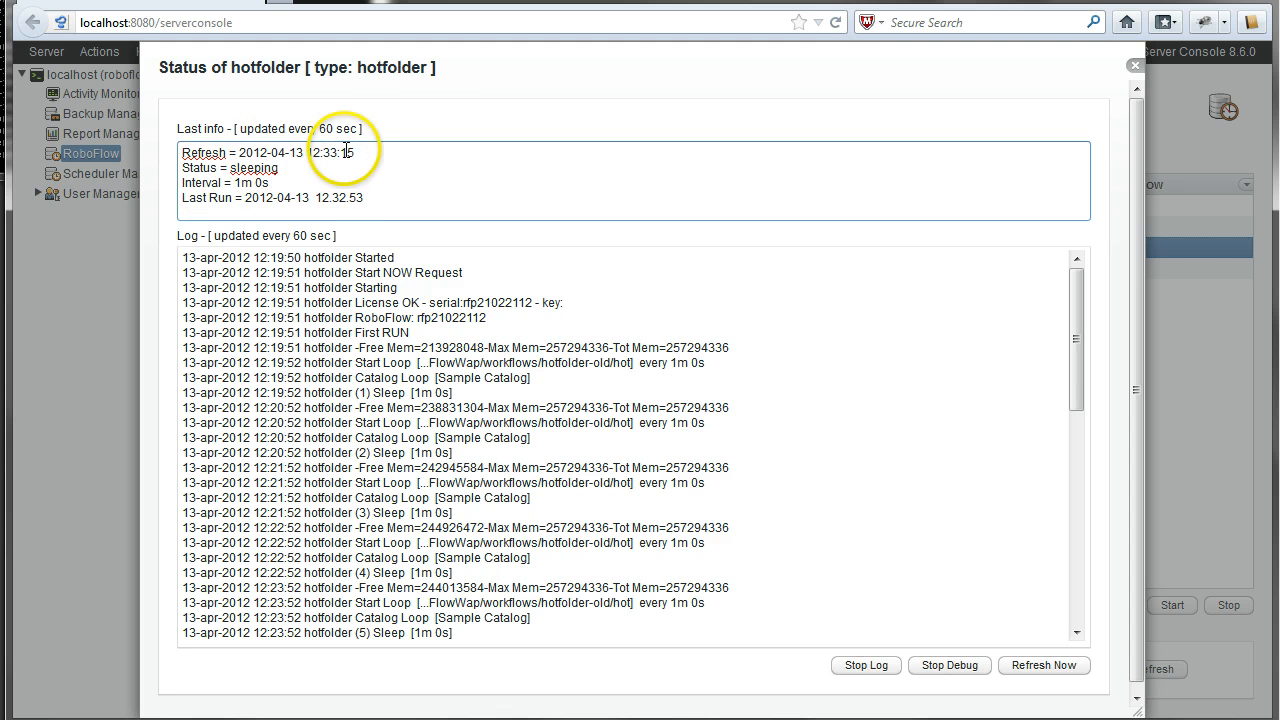
pyautogui.doubleClick(253, 168)
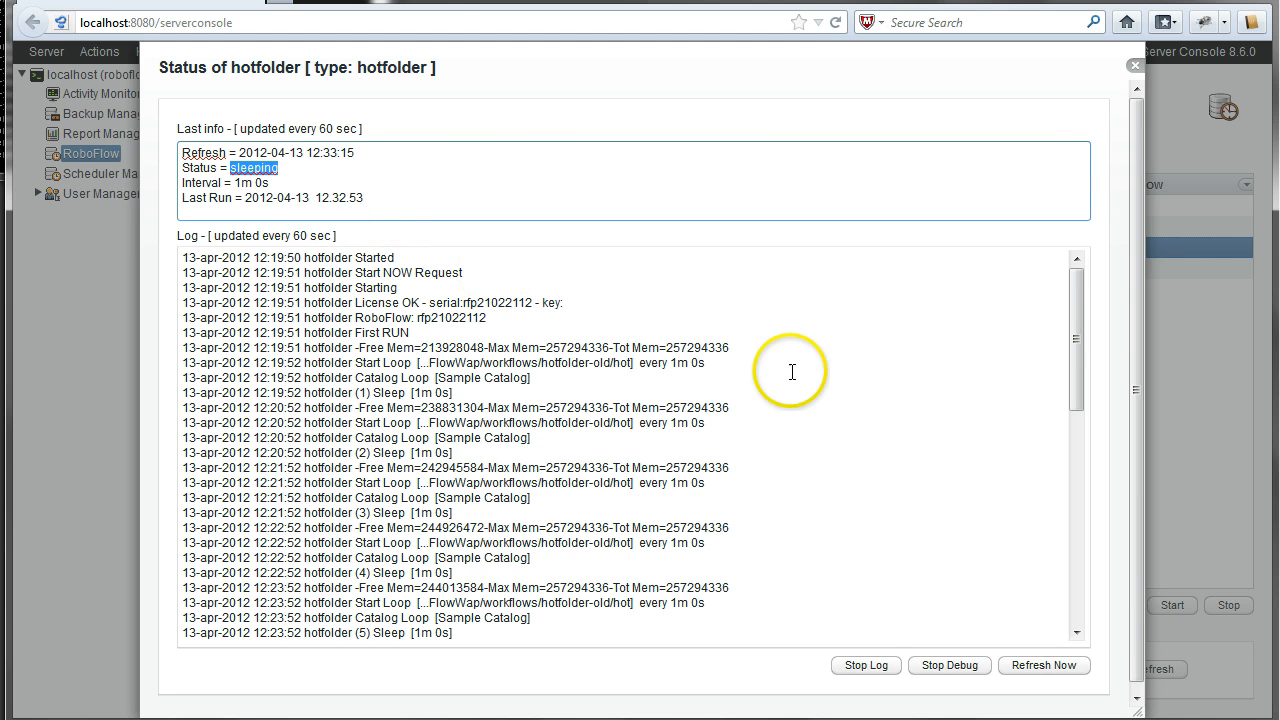
pyautogui.click(1135, 65)
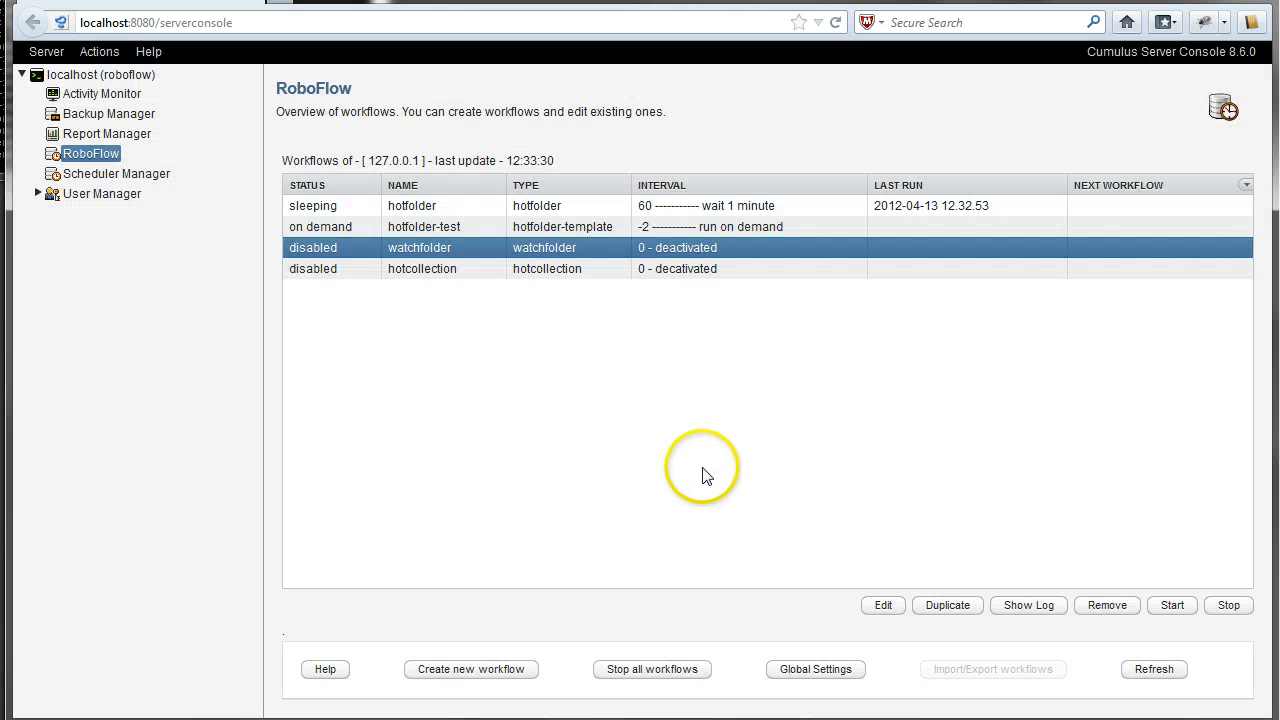